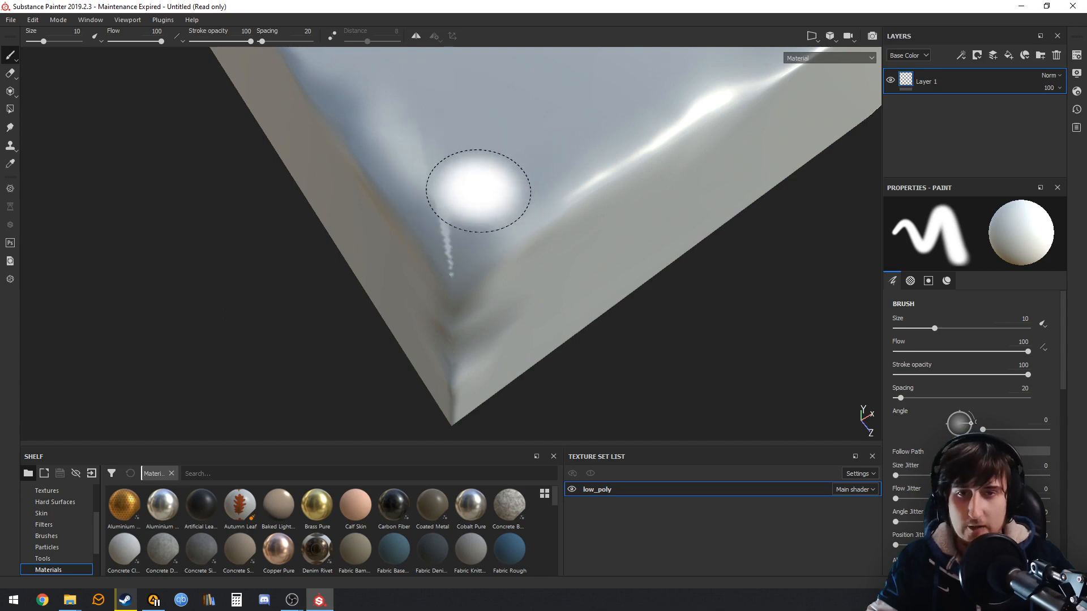
Step: Remove the normal map from the low_poly texture set's mesh maps
mouse_move(587, 170)
left_mouse_down("alt")
mouse_move(553, 236)
mouse_move(325, 226)
mouse_move(555, 215)
left_mouse_up("alt")
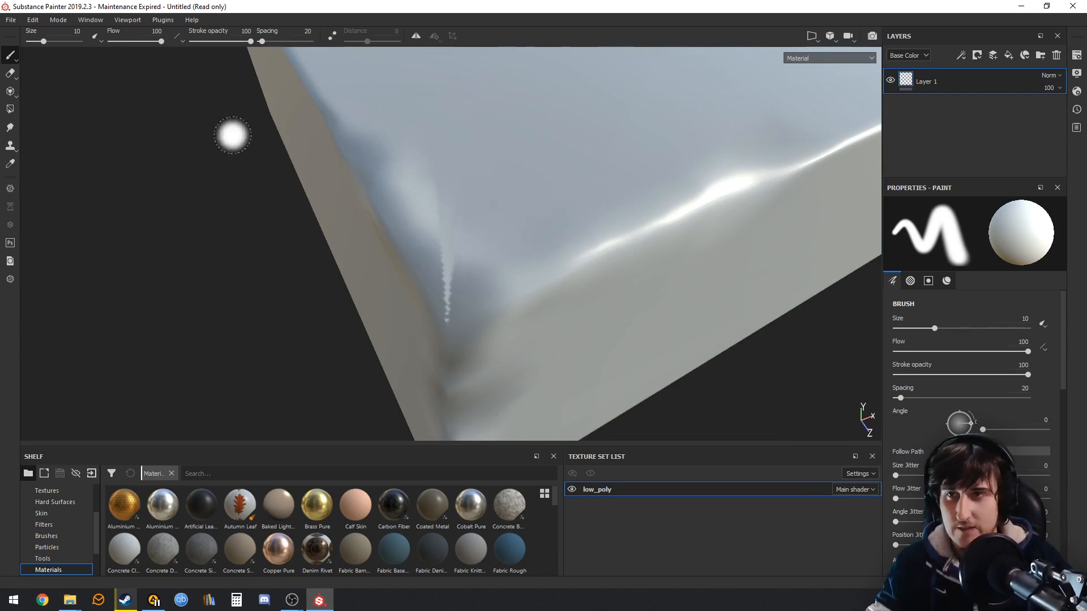
scroll(470, 146, "down", 1)
scroll(529, 104, "down", 5)
middle_click_drag(567, 112, 575, 120, "alt")
mouse_move(575, 120)
left_mouse_down("alt")
mouse_move(492, 250)
mouse_move(526, 223)
left_mouse_up("alt")
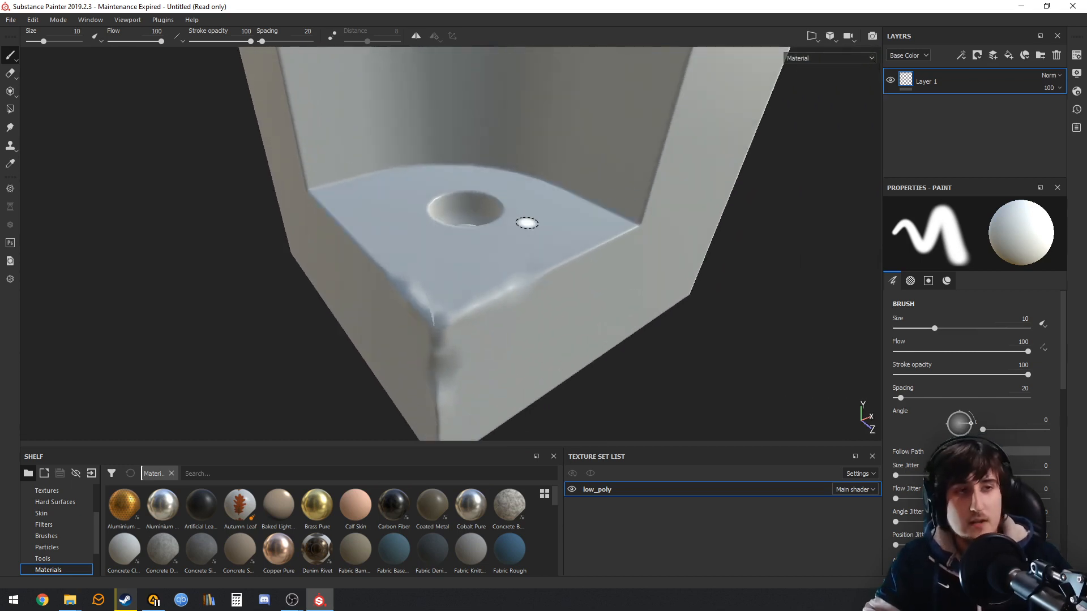
left_click(1077, 55)
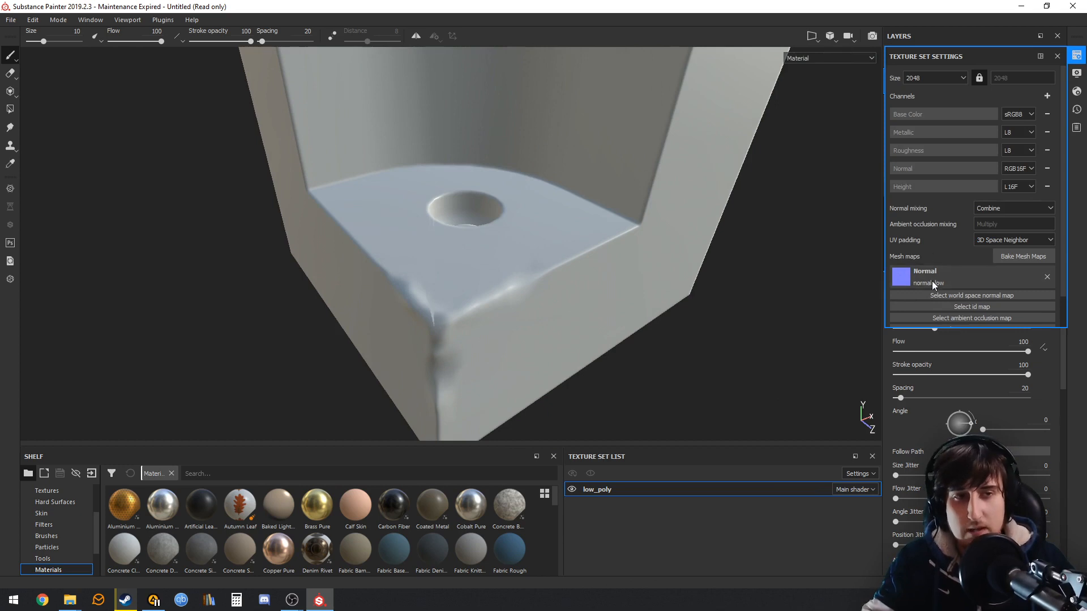
left_click(1044, 279)
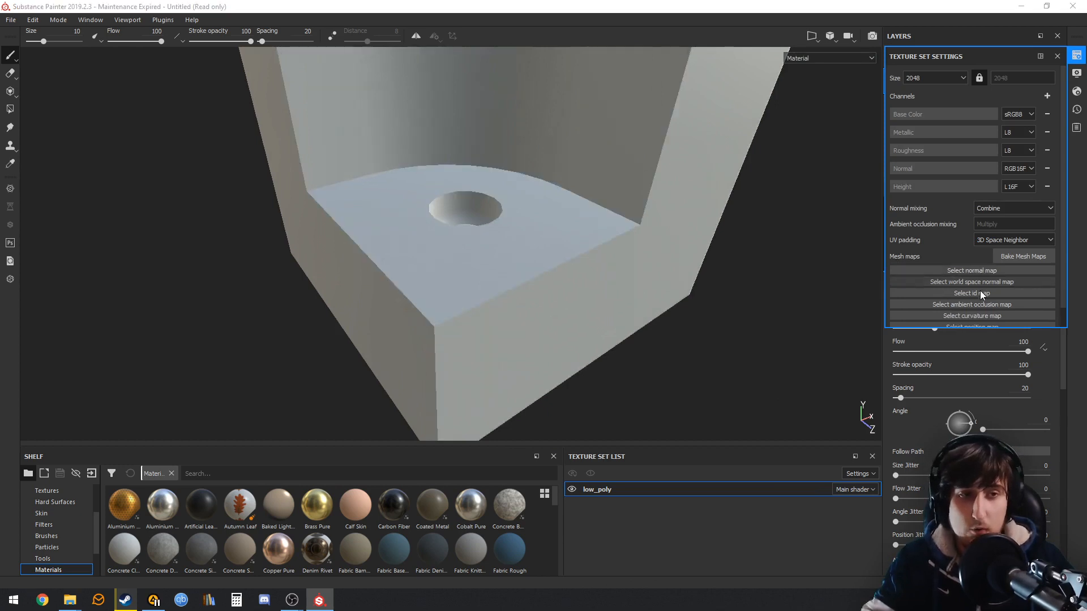
left_click_drag(686, 231, 688, 199, "alt")
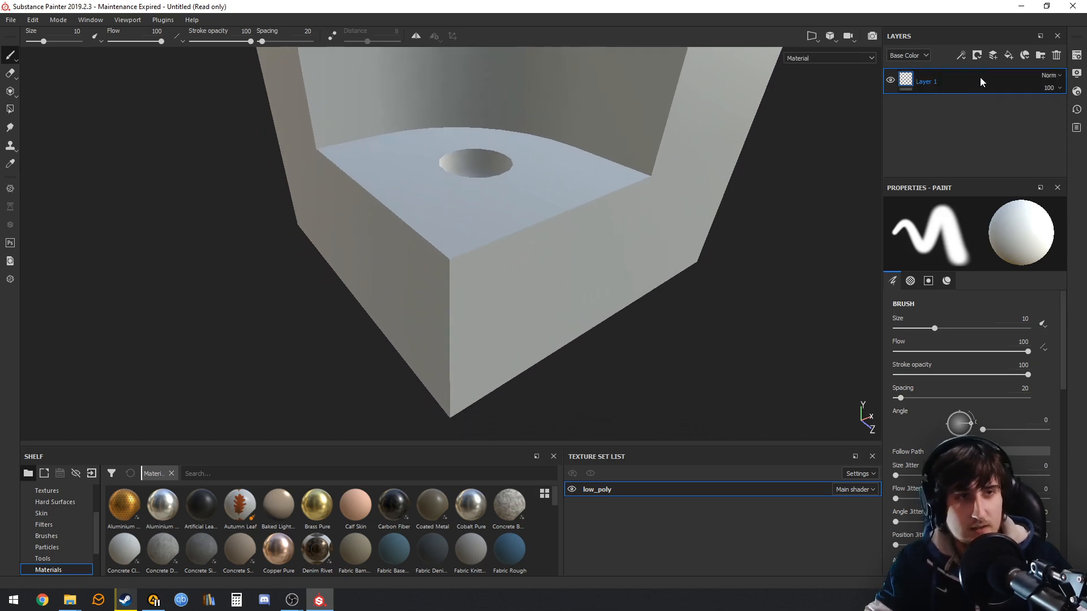
Step: Replace Layer 1 with a fill layer that affects only the normal channel
left_click(1008, 56)
left_click(1013, 108)
key("Delete")
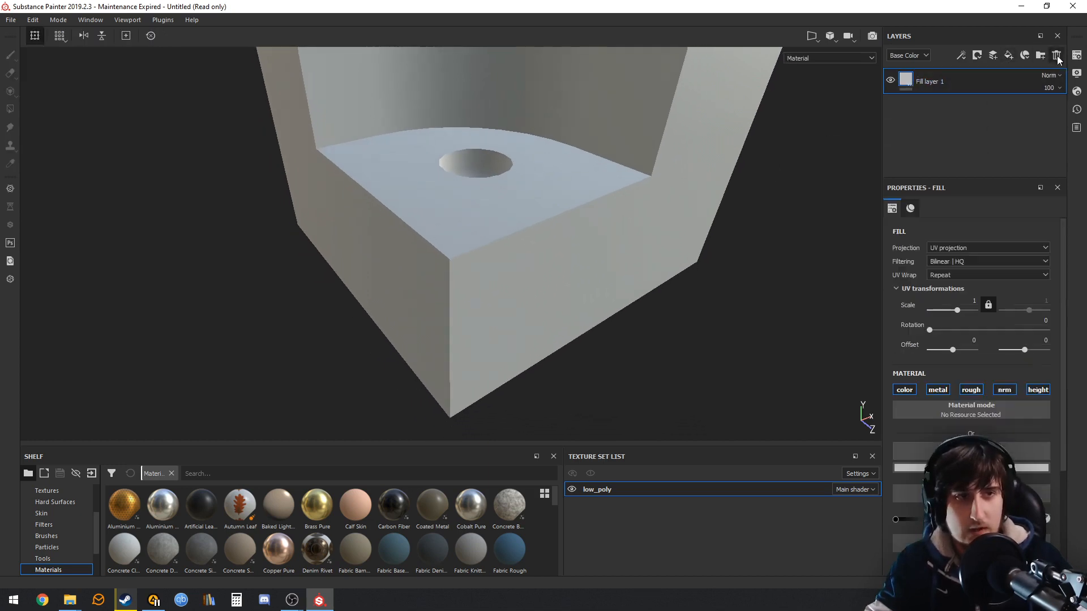
left_click(905, 391)
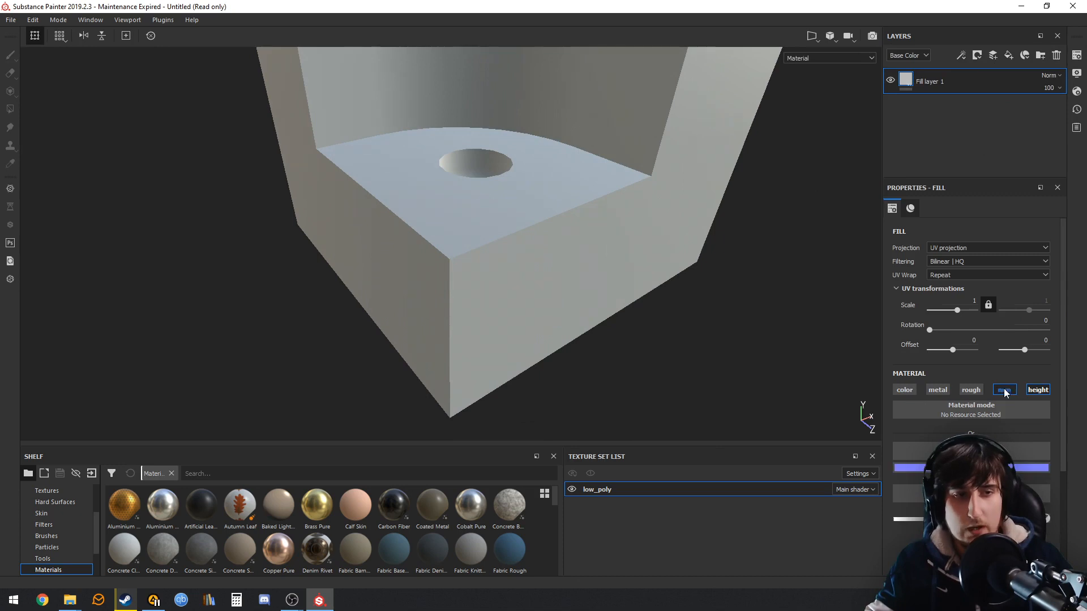
middle_click_drag(613, 276, 570, 270, "alt")
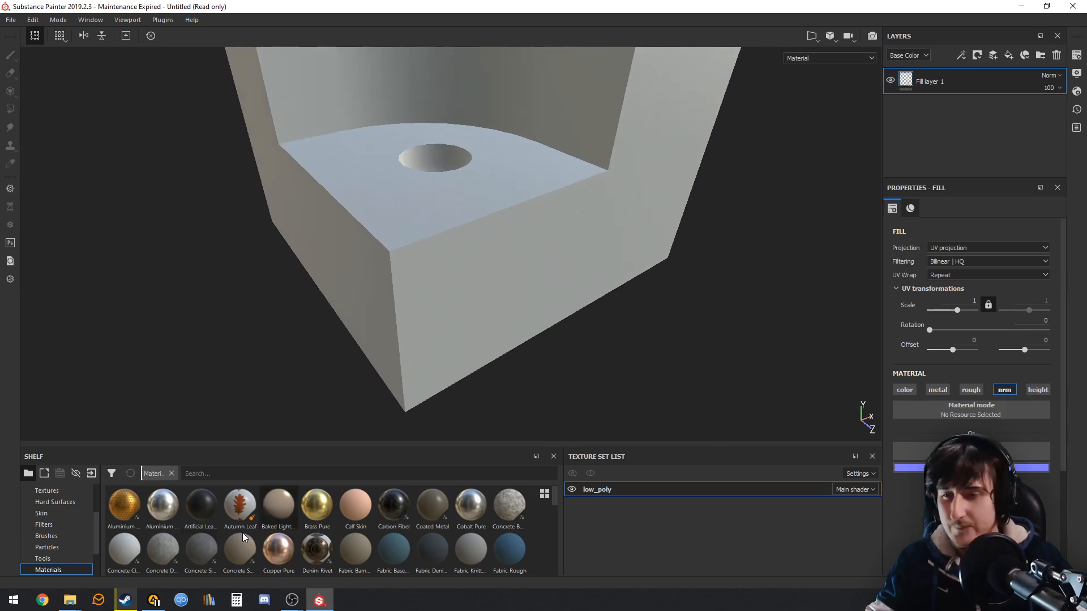
Step: Assign the project's normal_low texture to the fill layer's normal channel and set its color space to OpenGL normal
scroll(61, 525, "up", 3)
left_click(43, 501)
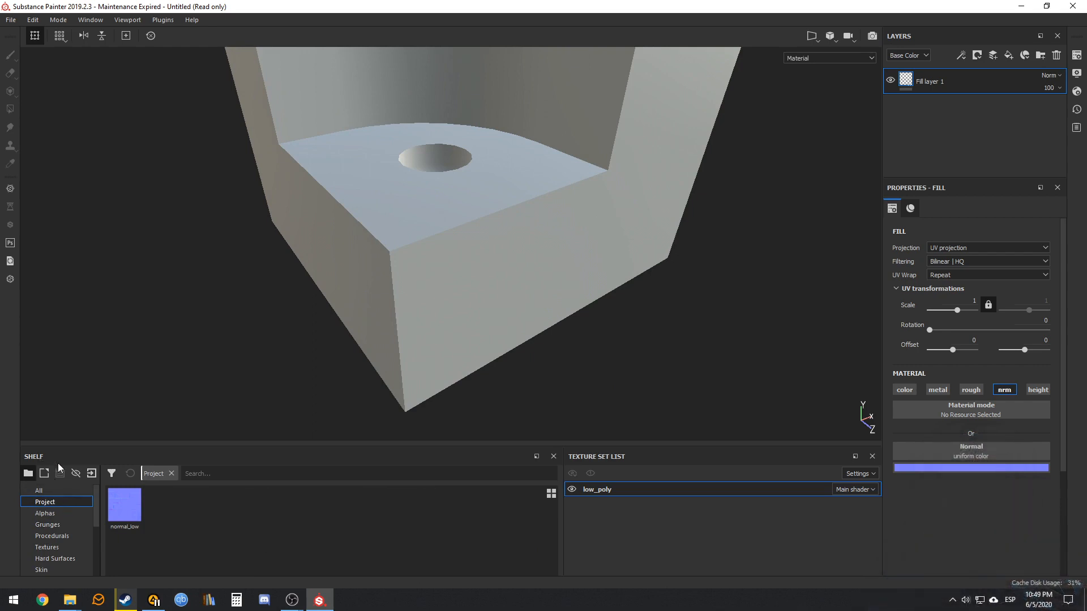
left_click_drag(142, 529, 970, 455)
left_click_drag(681, 370, 677, 392, "alt")
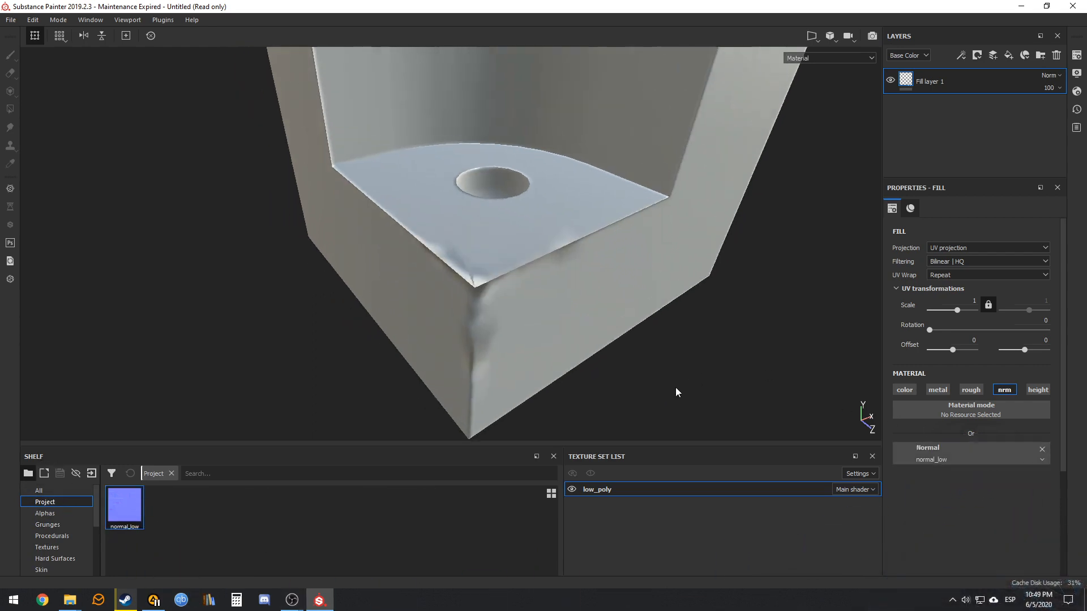
left_click(1040, 460)
left_click(1070, 483)
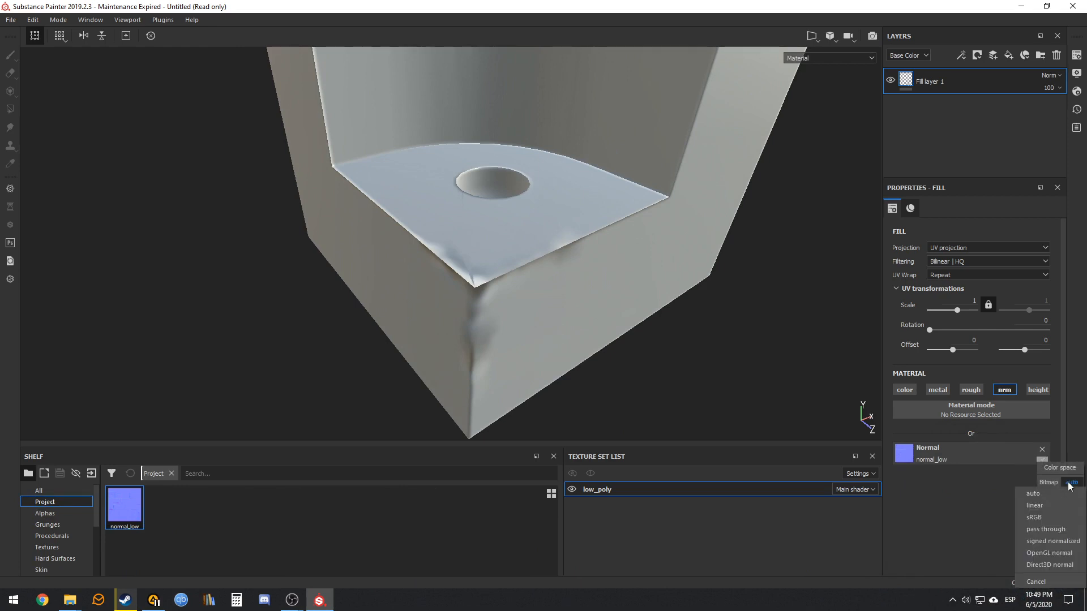
left_click(1055, 552)
Step: Add a white mask with a paint effect to Fill layer 1
mouse_move(660, 356)
left_mouse_down("alt")
mouse_move(585, 278)
mouse_move(507, 284)
mouse_move(769, 300)
mouse_move(526, 286)
mouse_move(582, 263)
mouse_move(521, 233)
left_mouse_up("alt")
scroll(581, 259, "up", 5)
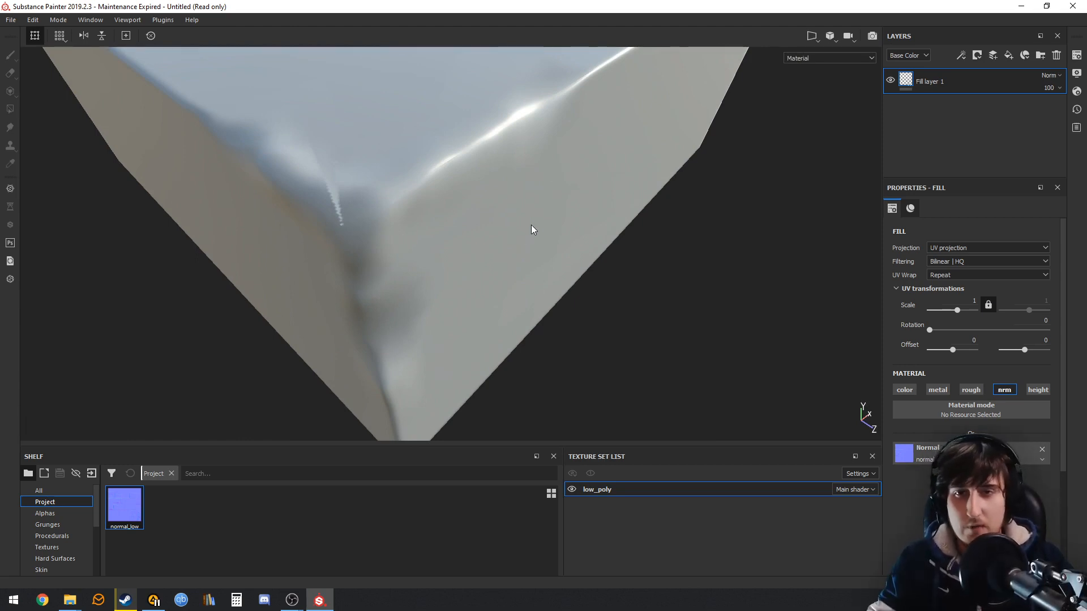
left_click_drag(535, 225, 609, 235, "alt")
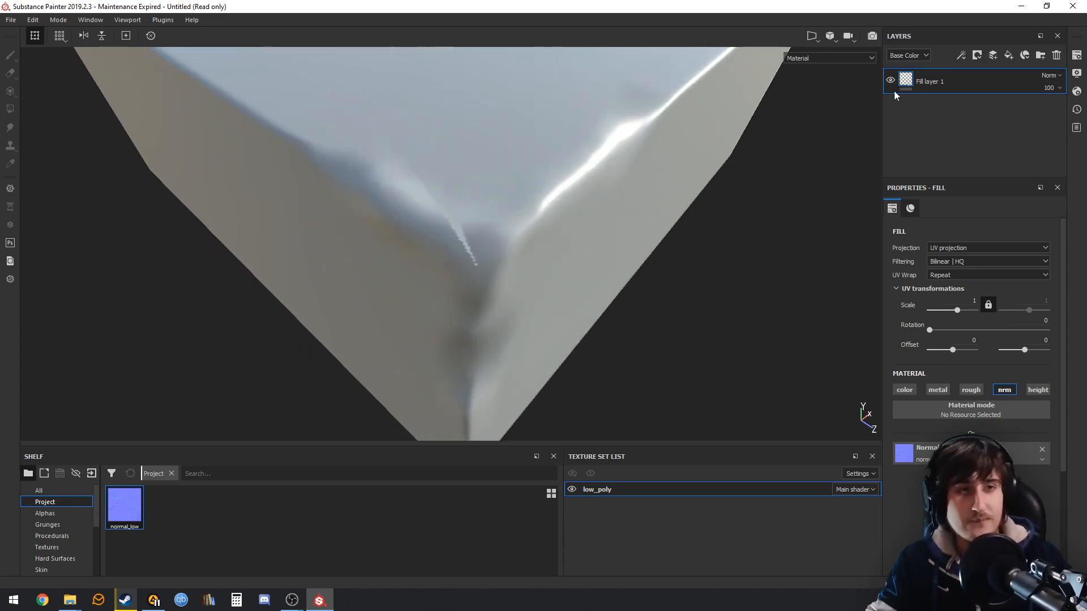
right_click(980, 83)
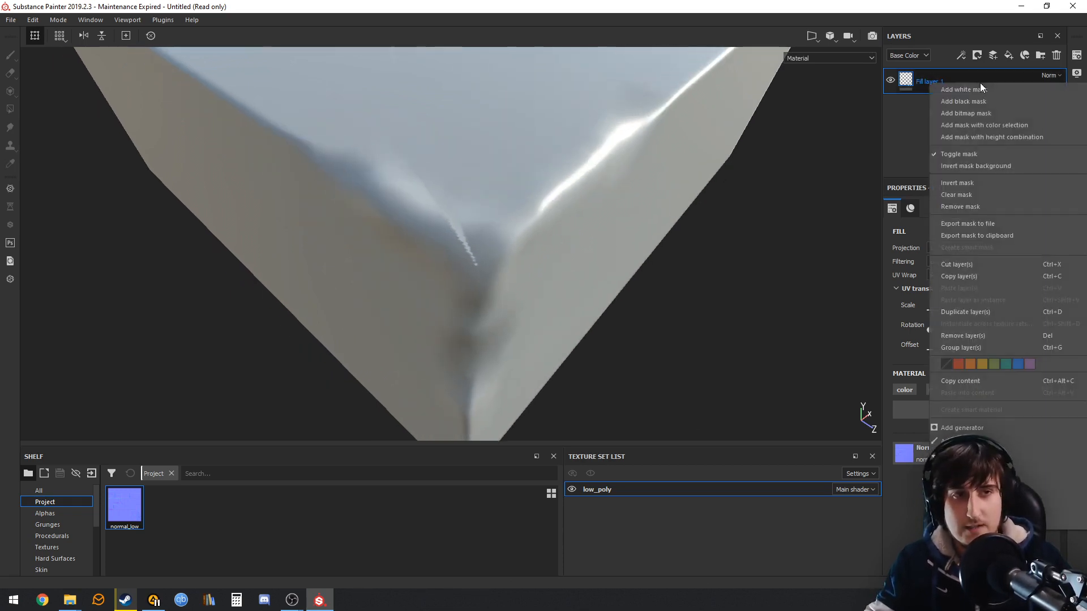
left_click(980, 101)
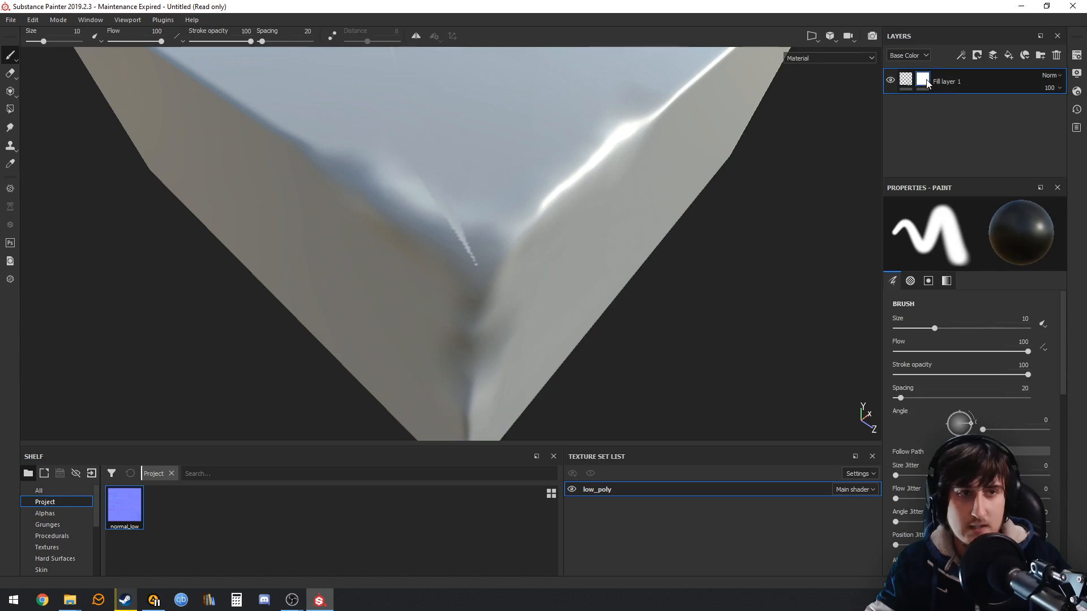
left_click(960, 55)
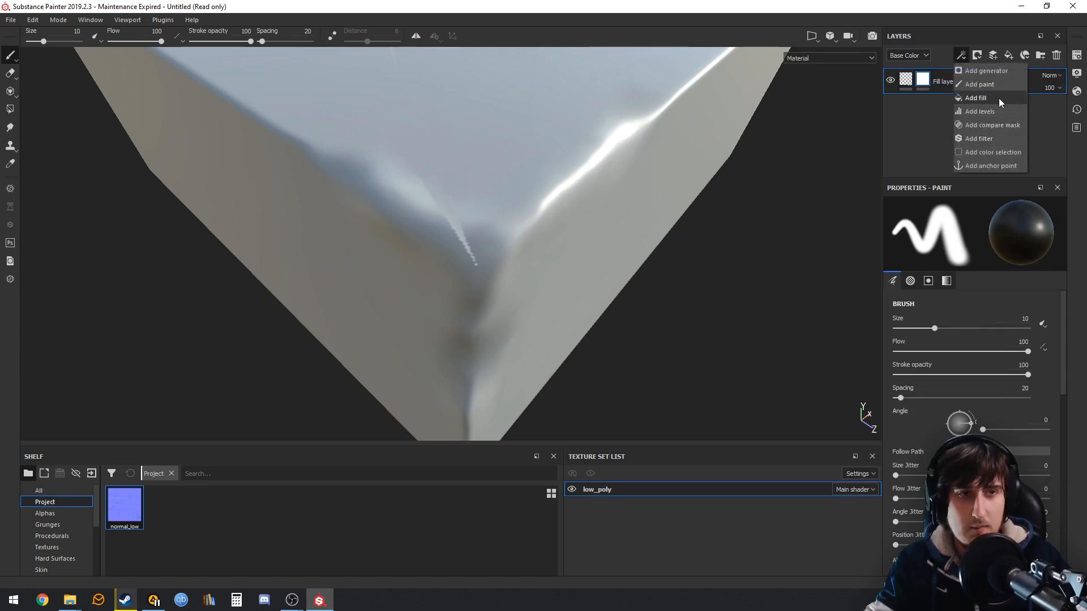
left_click(988, 85)
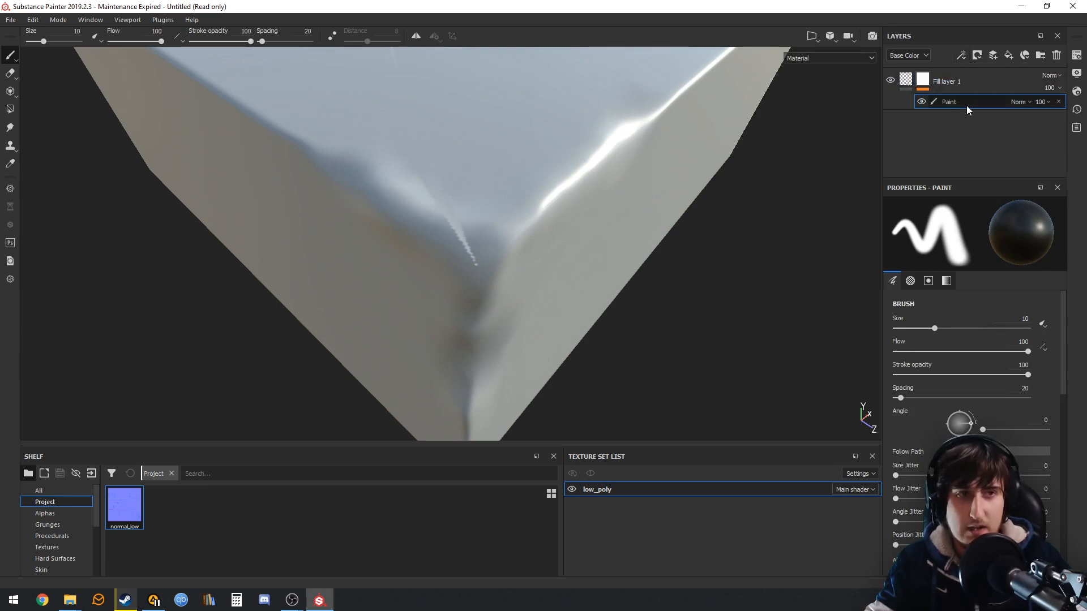
Step: Adjust the mask brush to a size of about 8.1, flow 33 and stroke opacity 91
mouse_move(600, 175)
left_mouse_down("alt")
mouse_move(538, 252)
mouse_move(417, 238)
mouse_move(447, 265)
left_mouse_up("alt")
right_click_drag(447, 265, 479, 264, "ctrl")
mouse_move(481, 241)
left_mouse_down()
mouse_move(544, 246)
mouse_move(628, 209)
mouse_move(617, 221)
mouse_move(643, 194)
mouse_move(516, 225)
left_mouse_up()
mouse_move(573, 179)
left_mouse_down()
mouse_move(687, 116)
mouse_move(747, 232)
mouse_move(506, 220)
mouse_move(481, 249)
left_mouse_up()
left_click_drag(250, 42, 114, 43)
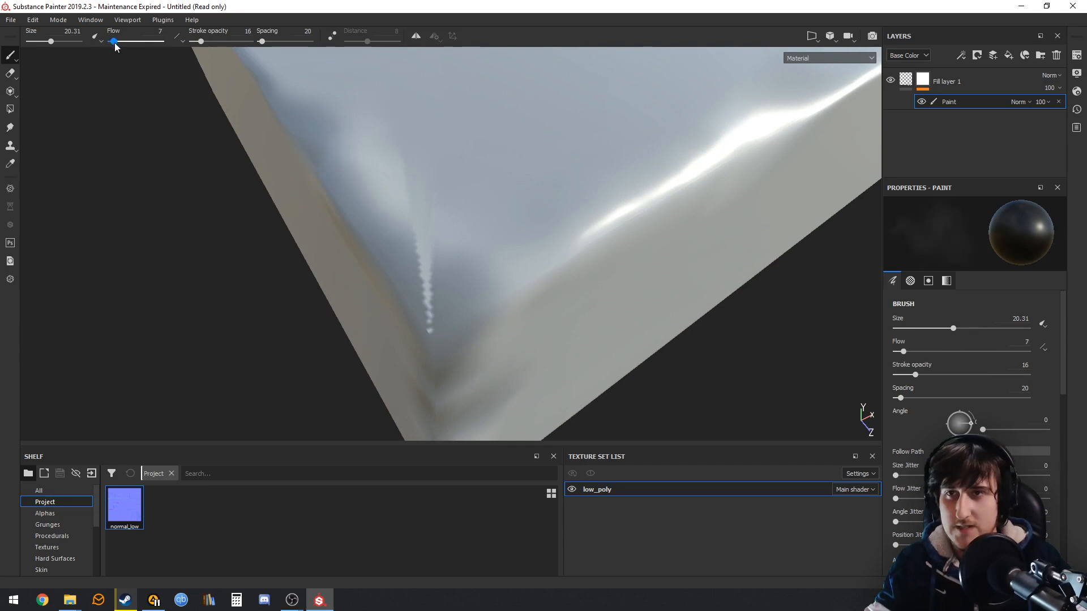
right_click_drag(481, 208, 424, 205, "ctrl")
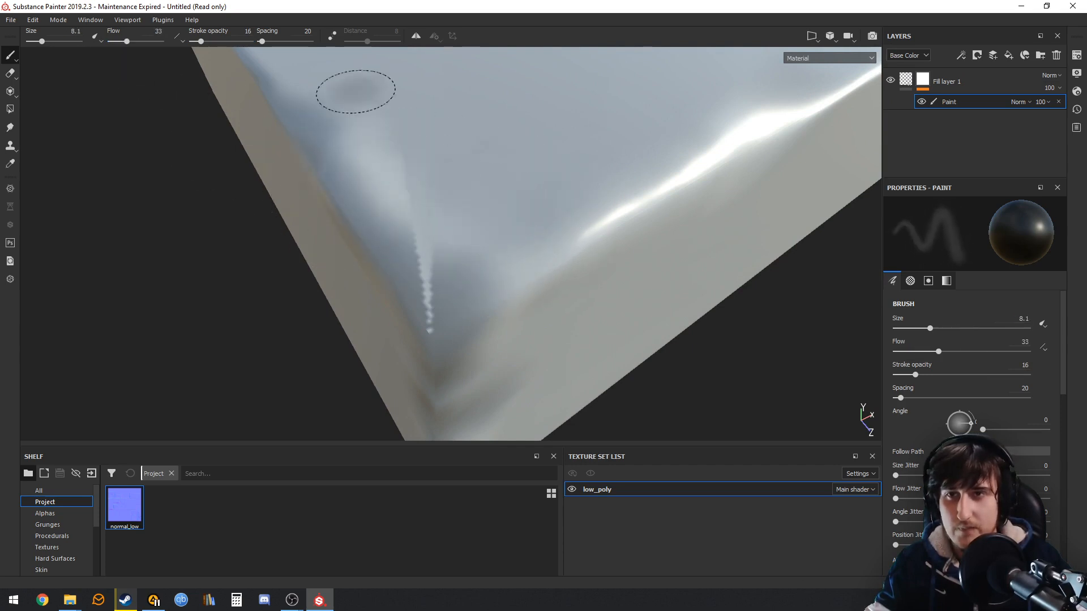
left_click_drag(229, 45, 239, 42)
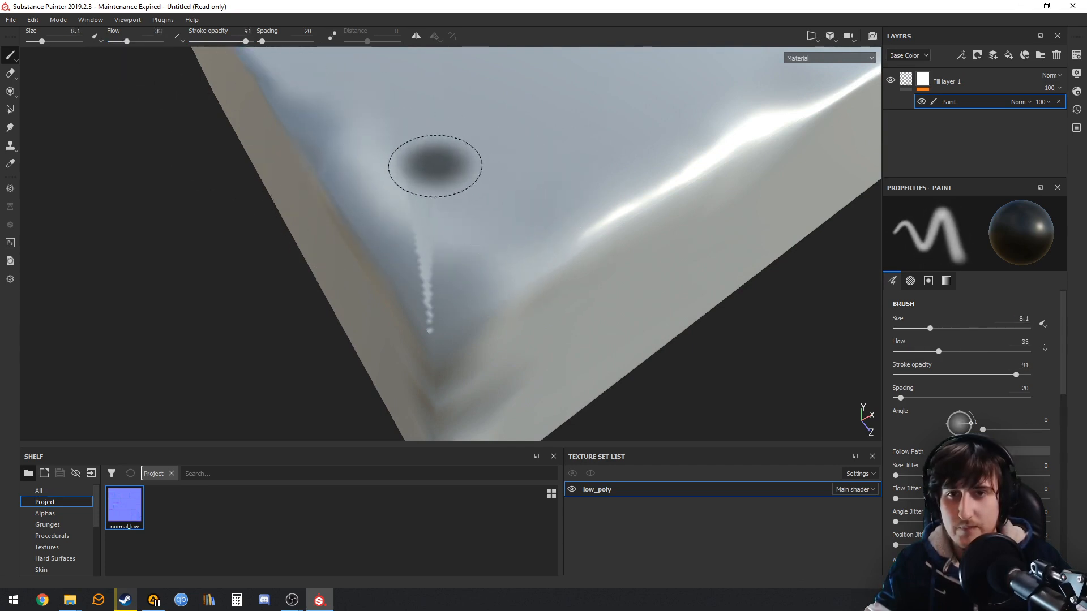
Step: Reduce the brush size to about 1.42 and paint on the mask over the jagged streak near the block's front corner
right_click_drag(433, 236, 406, 237, "ctrl")
middle_click_drag(429, 235, 444, 231, "alt")
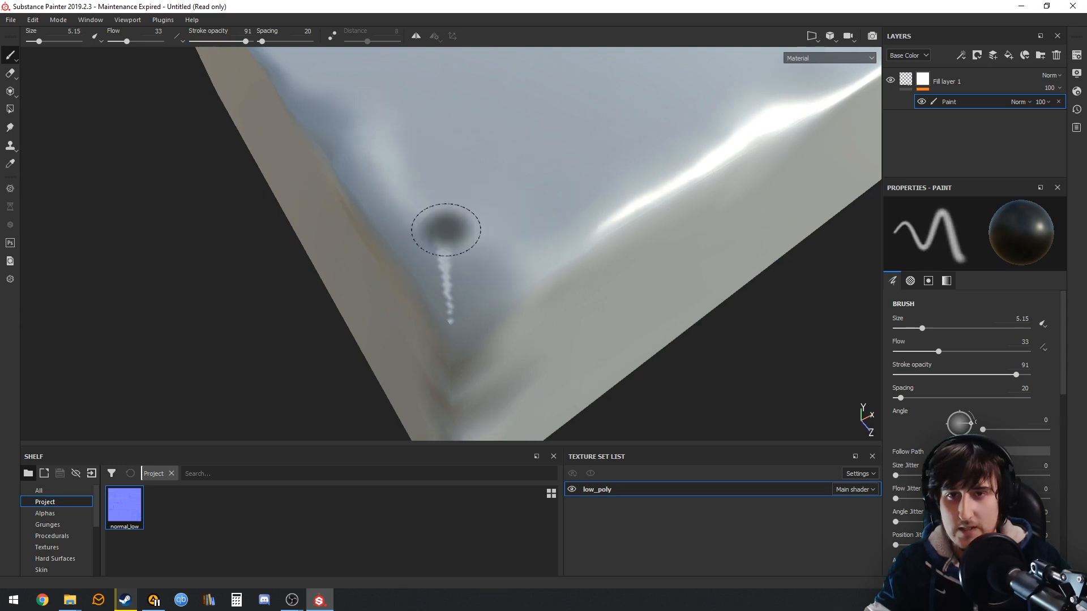
mouse_move(444, 231)
right_mouse_down("alt")
mouse_move(483, 305)
mouse_move(467, 347)
right_mouse_up("alt")
right_click_drag(468, 348, 439, 349, "ctrl")
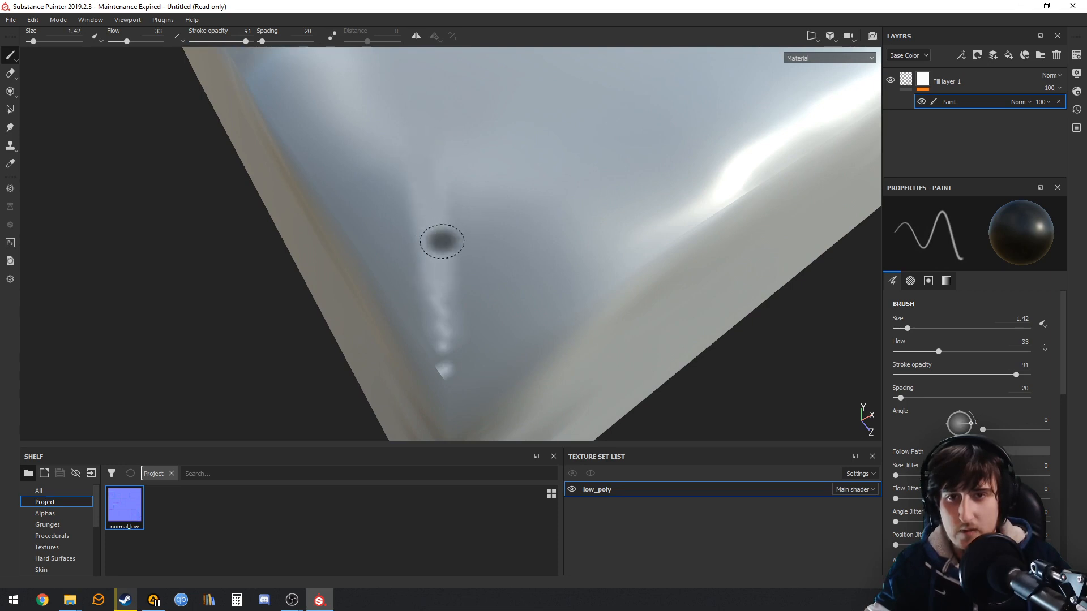
key("x")
left_click_drag(404, 246, 411, 274)
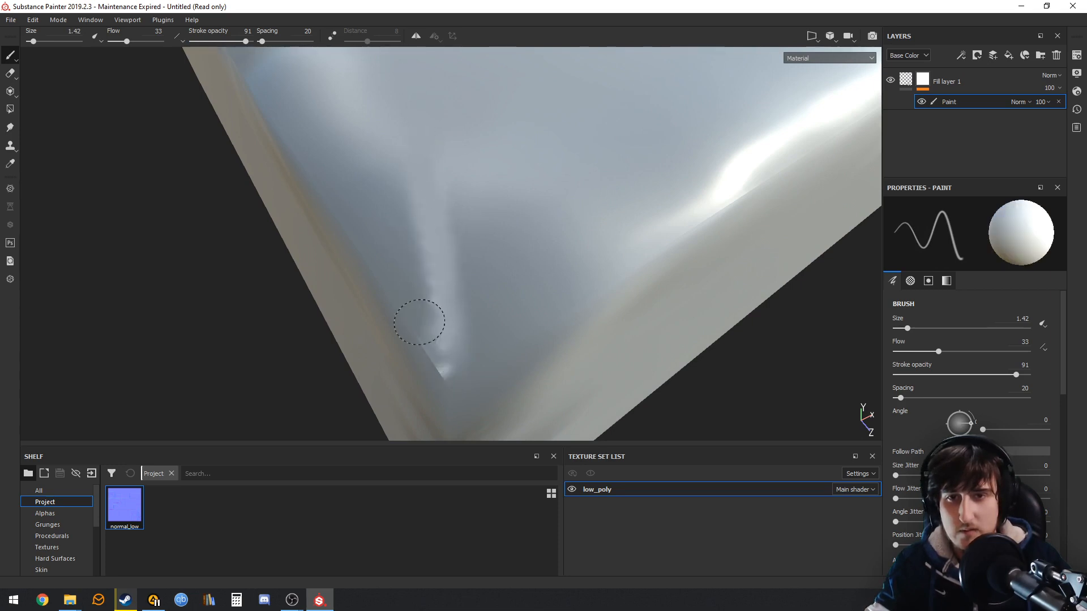
key("x")
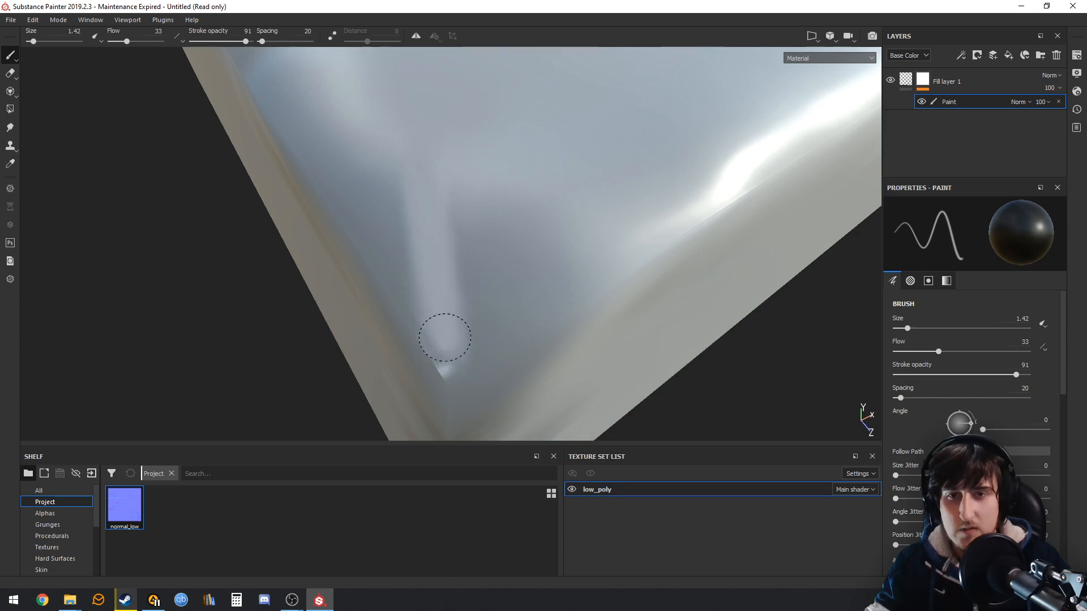
Step: Enlarge the brush to about 30.81 and examine the shading artifacts along the edges around the block's front corner
mouse_move(480, 294)
left_mouse_down("alt")
mouse_move(655, 185)
mouse_move(514, 296)
mouse_move(497, 332)
mouse_move(577, 264)
mouse_move(494, 249)
mouse_move(505, 303)
mouse_move(436, 254)
left_mouse_up("alt")
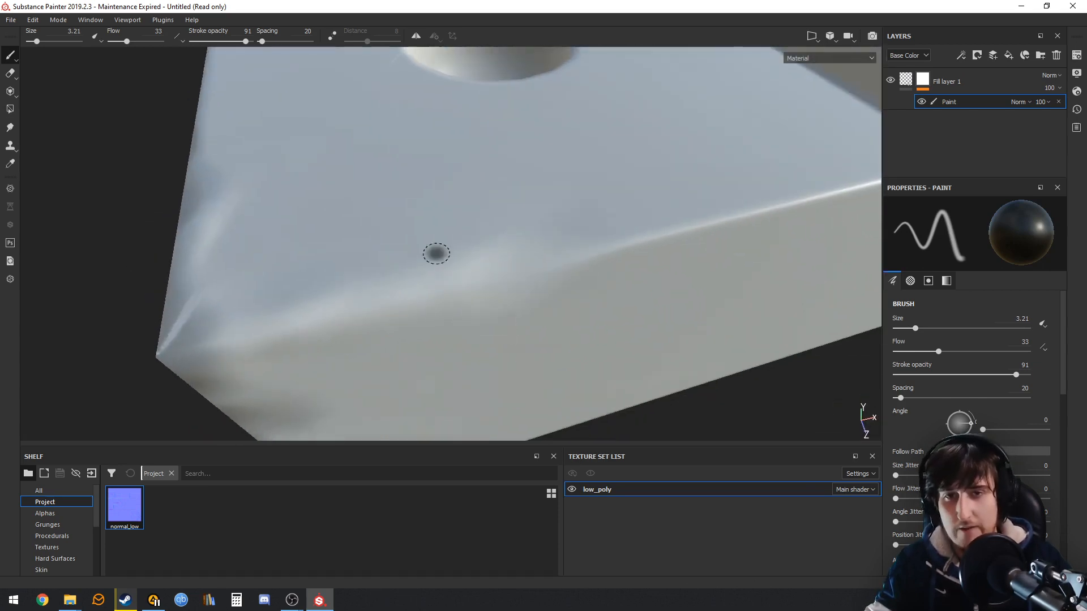
right_click_drag(502, 282, 557, 283, "ctrl")
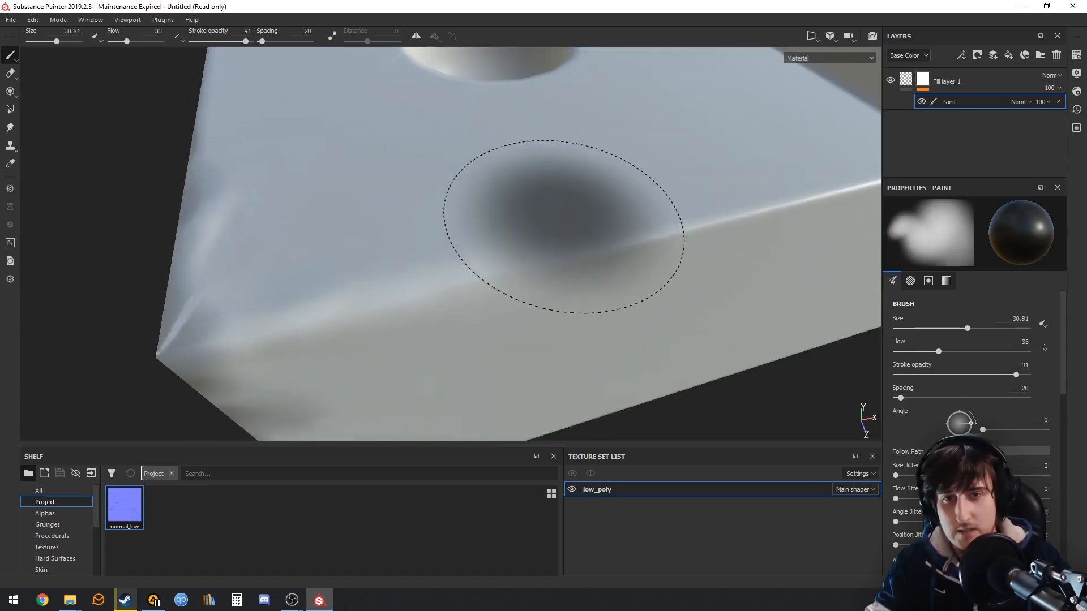
mouse_move(558, 283)
left_mouse_down("alt")
mouse_move(524, 230)
mouse_move(505, 236)
left_mouse_up("alt")
left_click_drag(725, 205, 652, 201, "alt")
scroll(592, 209, "down", 5)
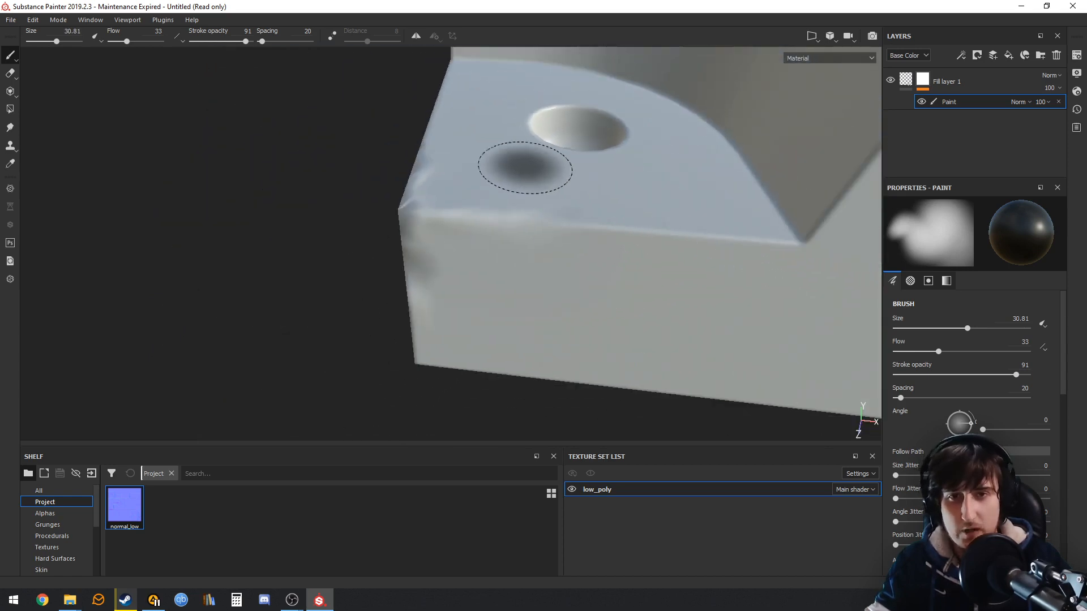
left_click_drag(445, 161, 431, 243, "alt")
scroll(425, 362, "up", 5)
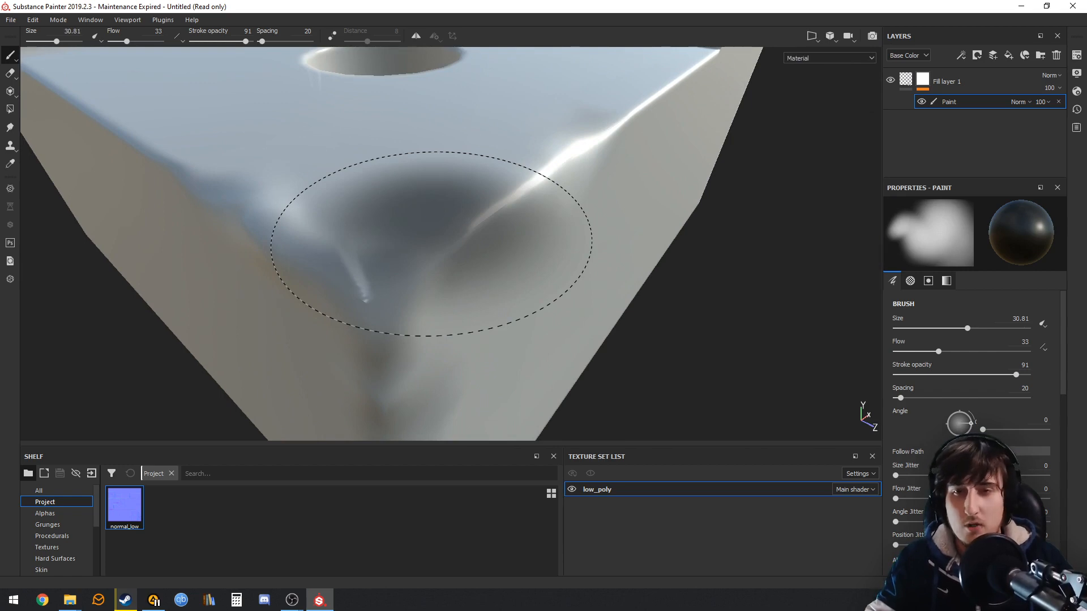
left_click_drag(575, 177, 622, 172, "alt")
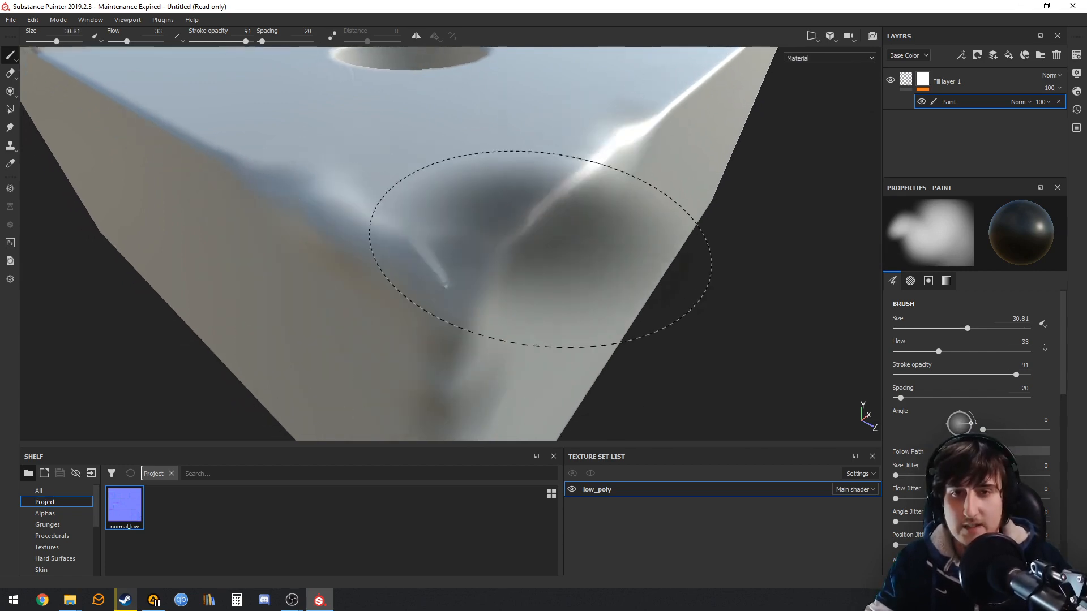
left_click_drag(708, 227, 651, 249, "alt")
Step: Delete the paint effect and remove the mask from Fill layer 1
left_click(1057, 104)
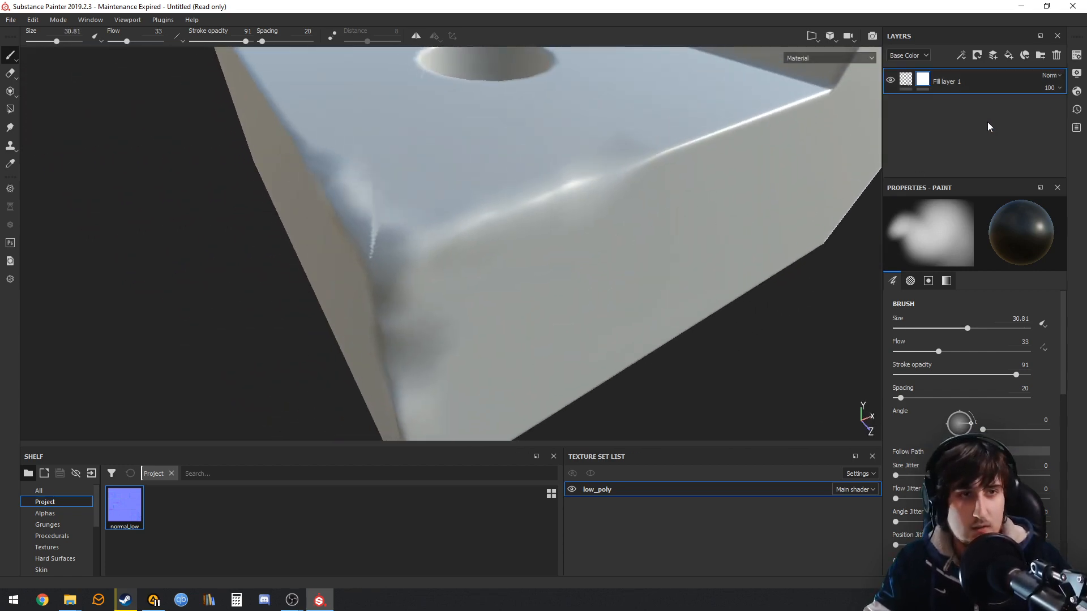
right_click(923, 79)
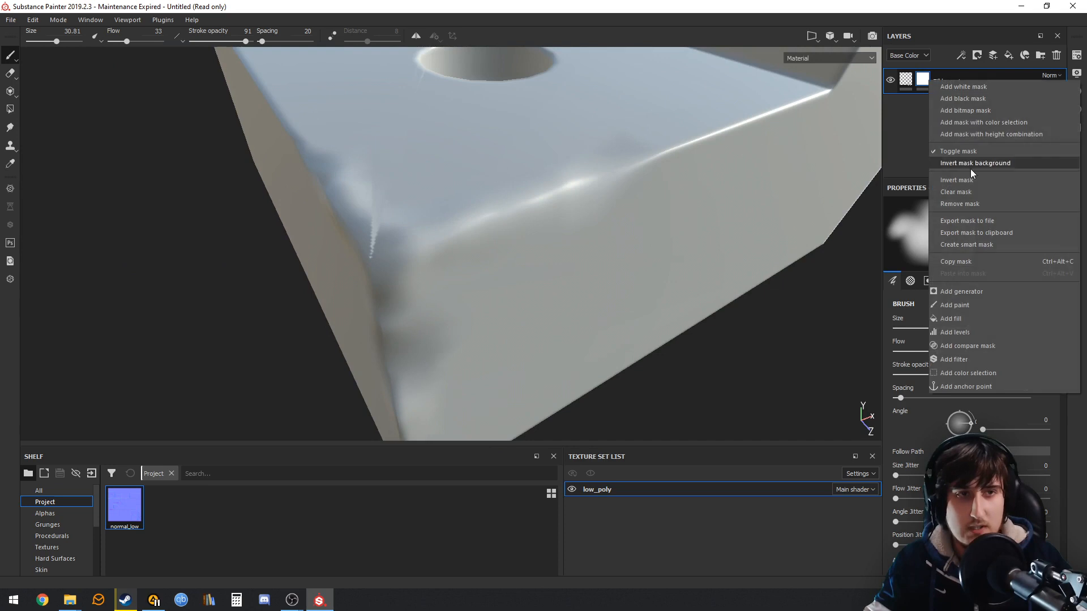
left_click(996, 199)
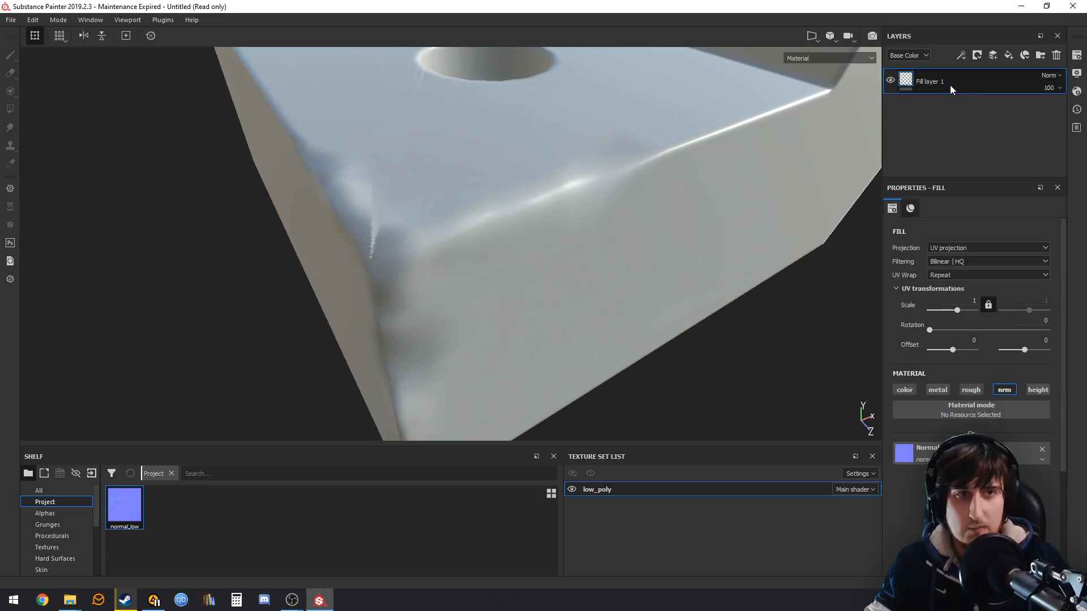
Step: Rename the fill layer to "first" and duplicate it
key("Return")
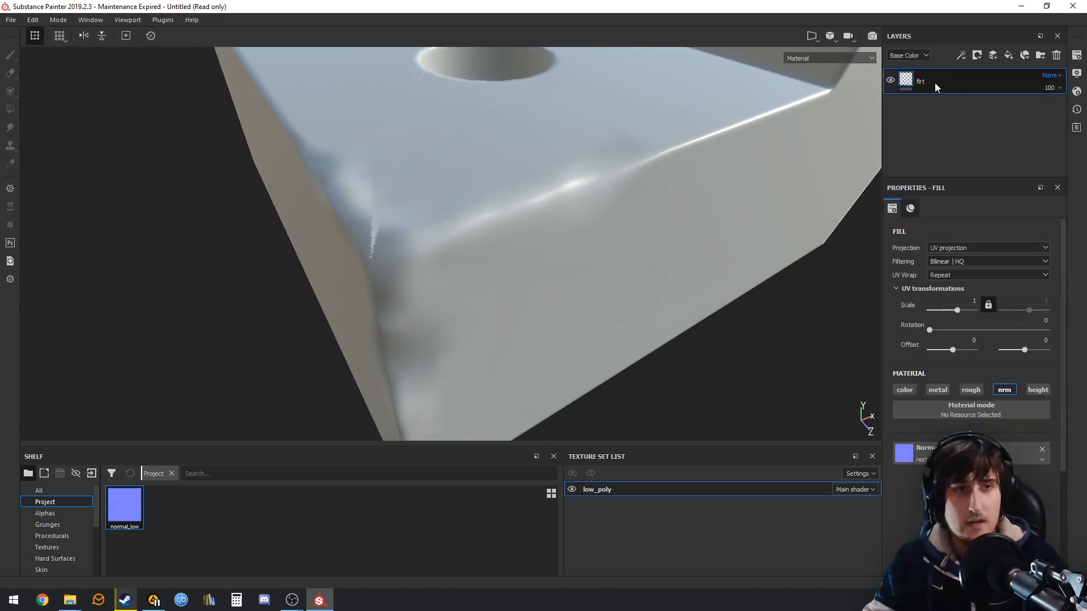
double_click(925, 83)
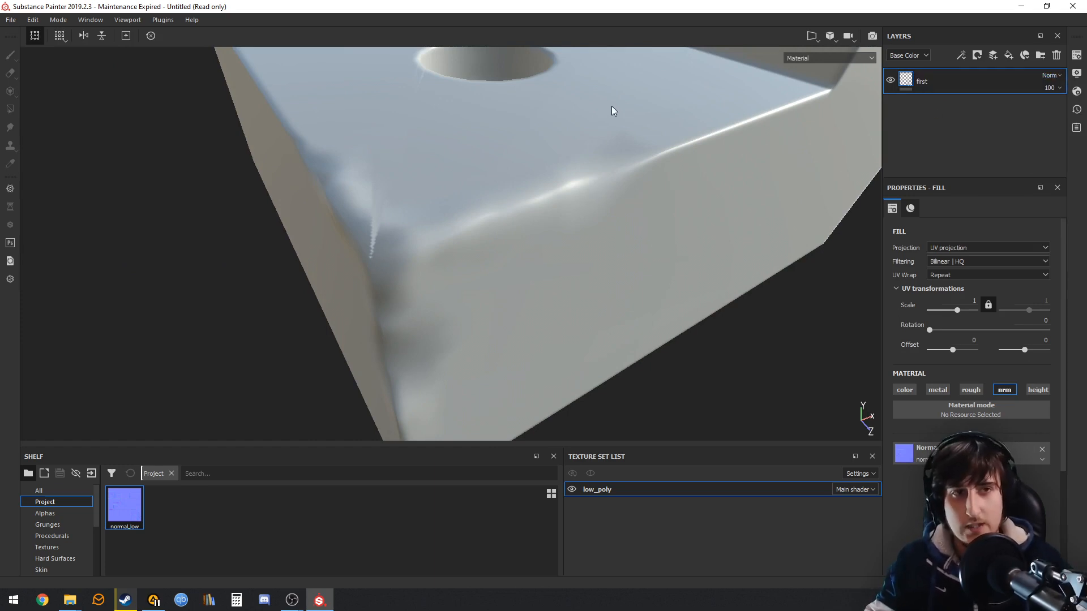
key("ctrl+d")
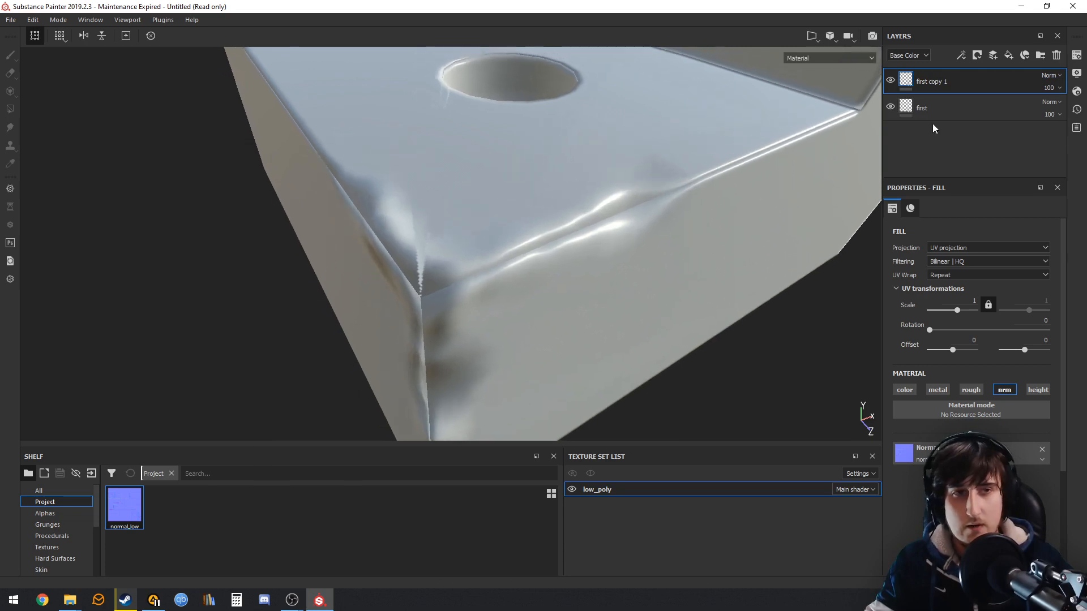
Step: Hide the "first" layer and rename its duplicate as "blured"
left_click(890, 107)
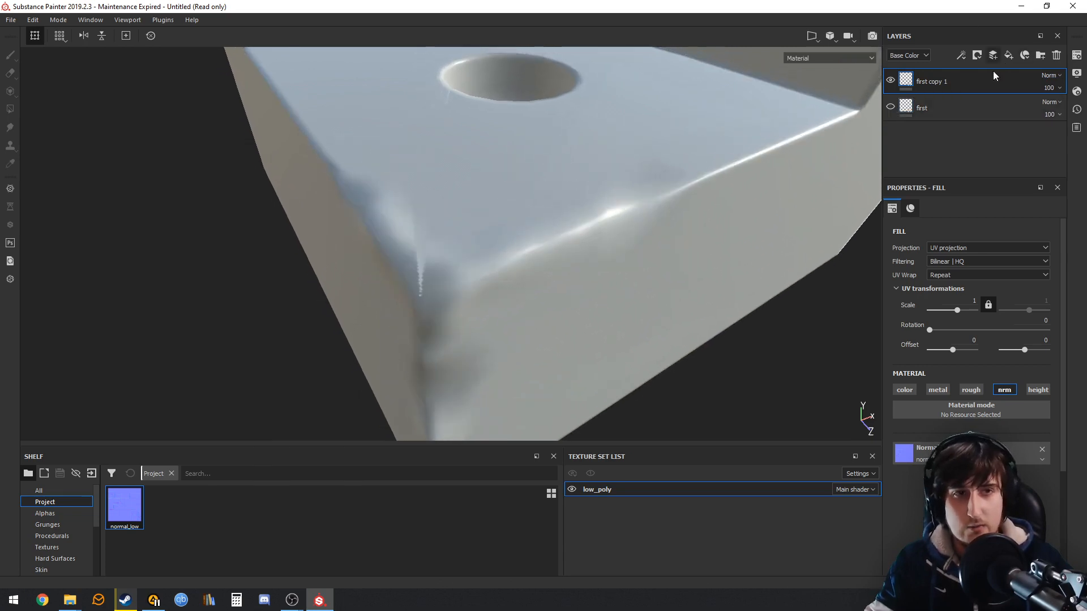
double_click(983, 83)
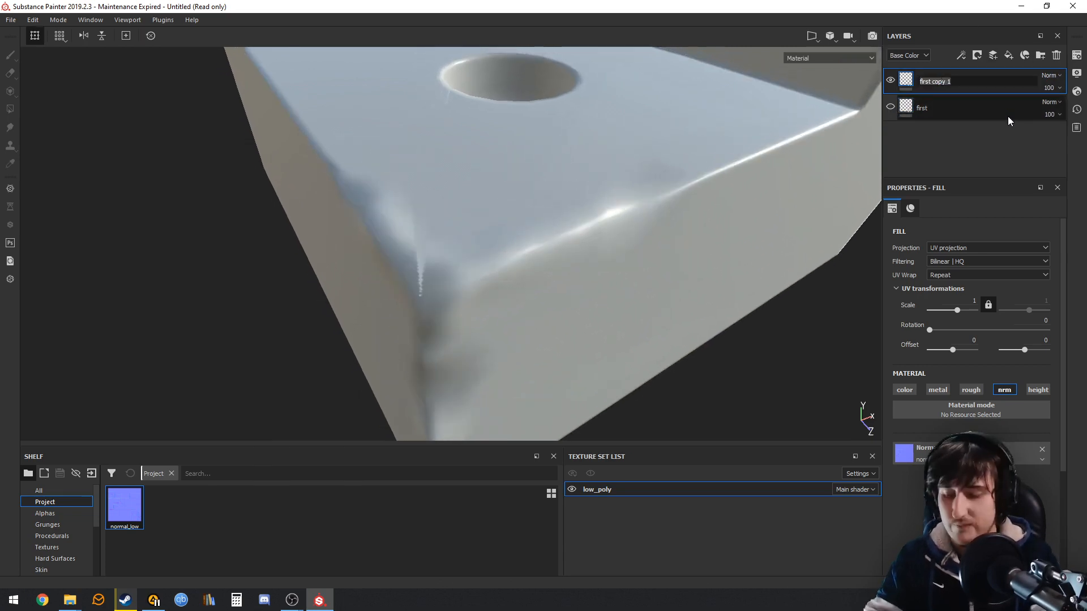
type("blured")
key("Return")
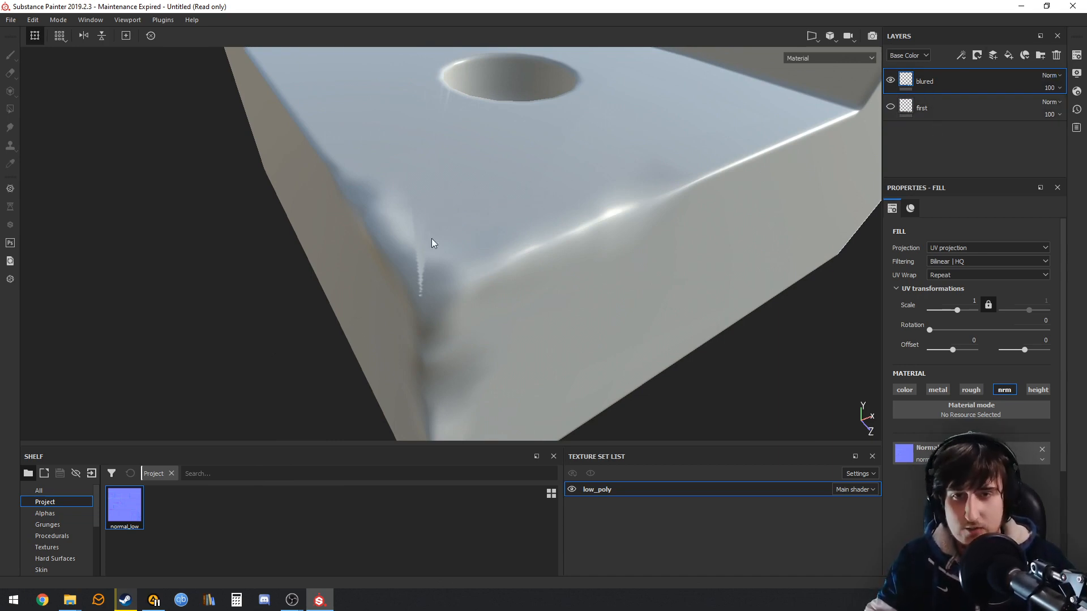
Step: Add a filter to the "blured" layer and assign the Blur filter to it
left_click_drag(492, 211, 801, 182, "alt")
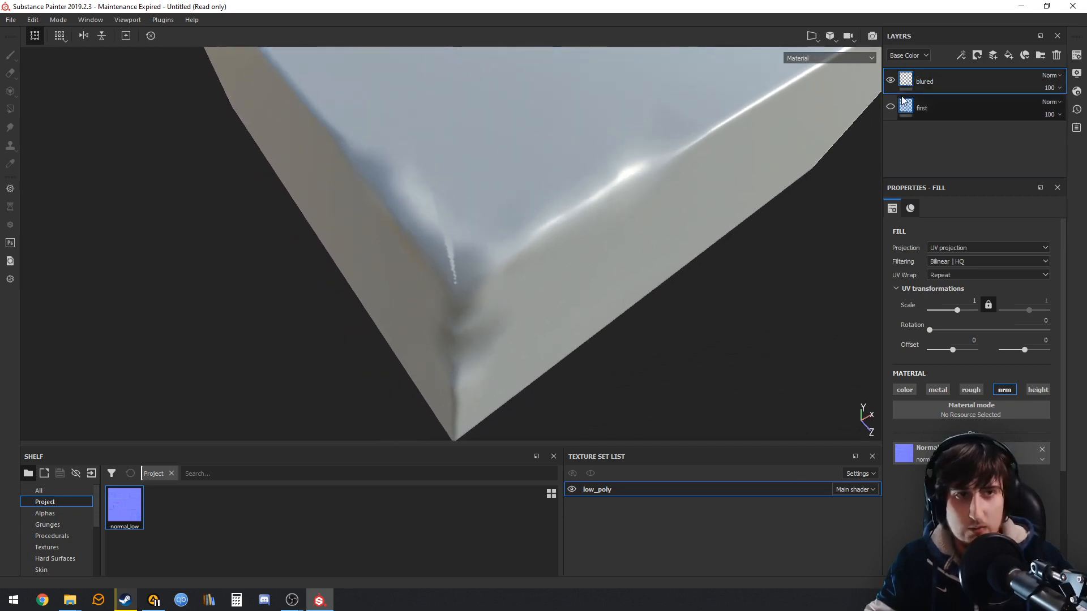
left_click(962, 56)
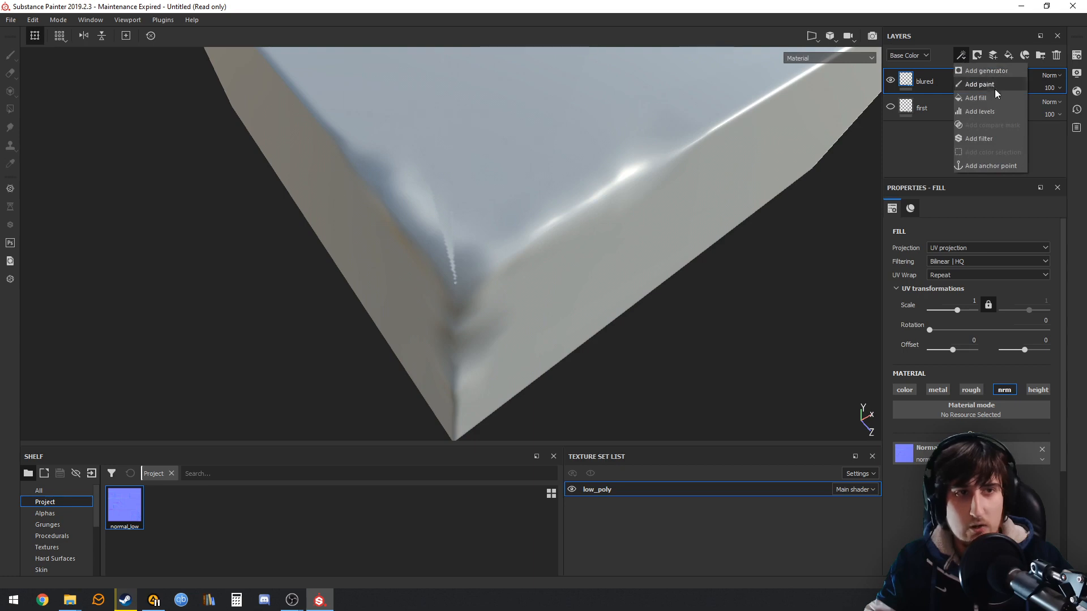
left_click(994, 139)
left_click(973, 241)
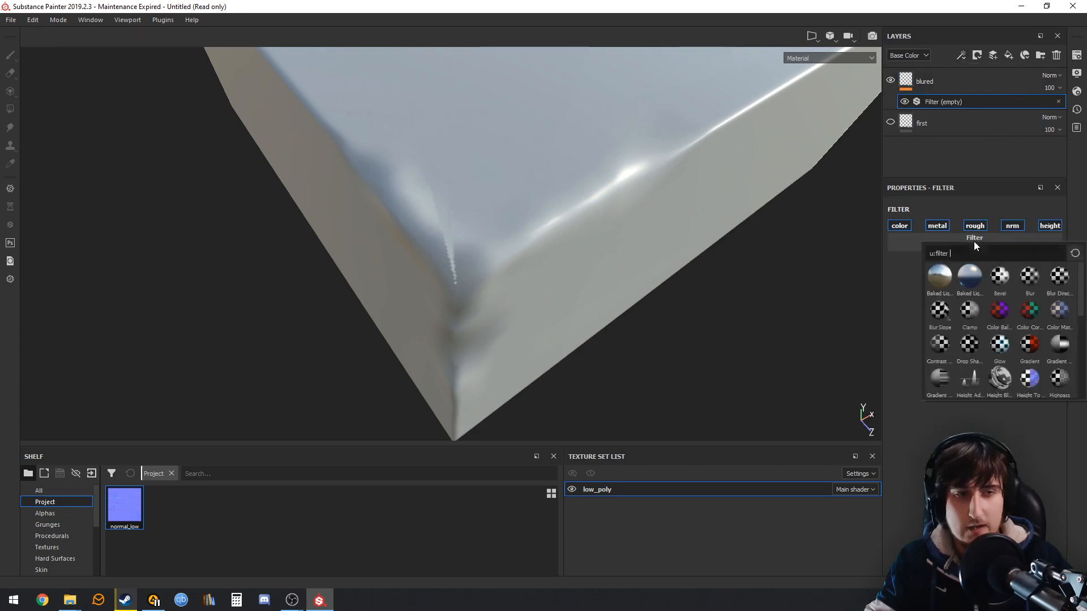
left_click(1028, 281)
Step: Compare the shading around the block's front corner and edges with the Blur filter switched on and off
left_click_drag(625, 208, 427, 240, "alt")
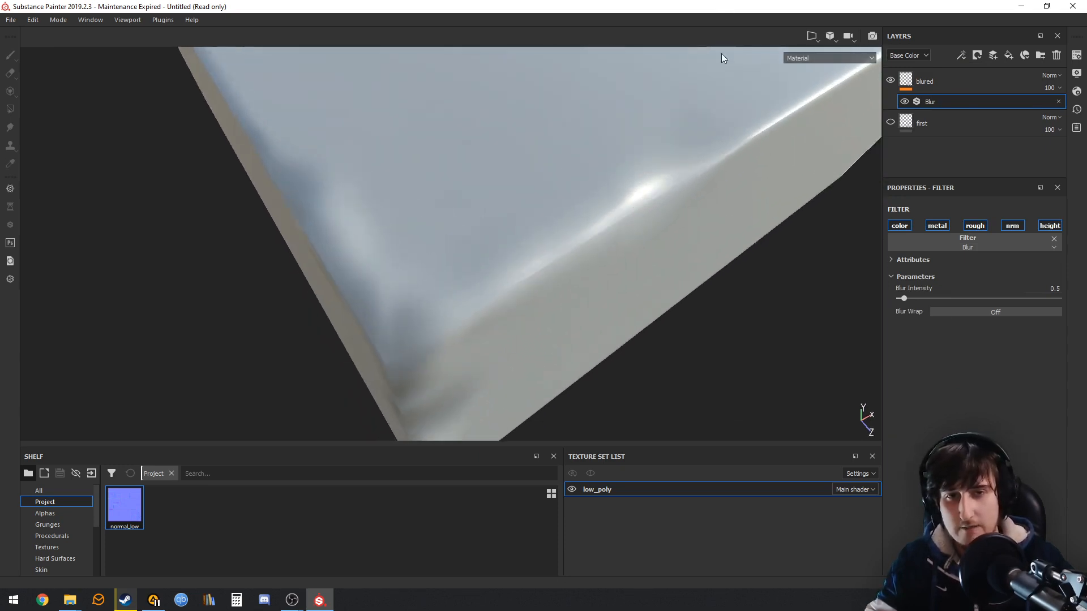
middle_click_drag(721, 53, 496, 179, "alt")
scroll(495, 179, "down", 4)
left_click_drag(496, 179, 548, 214, "alt")
scroll(497, 165, "up", 5)
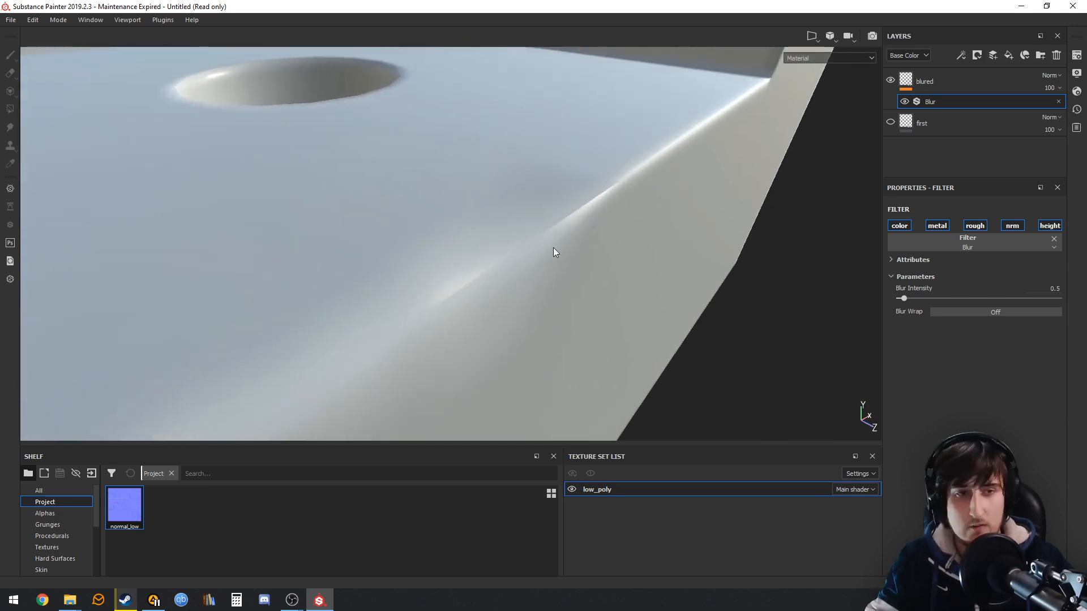
left_click(905, 101)
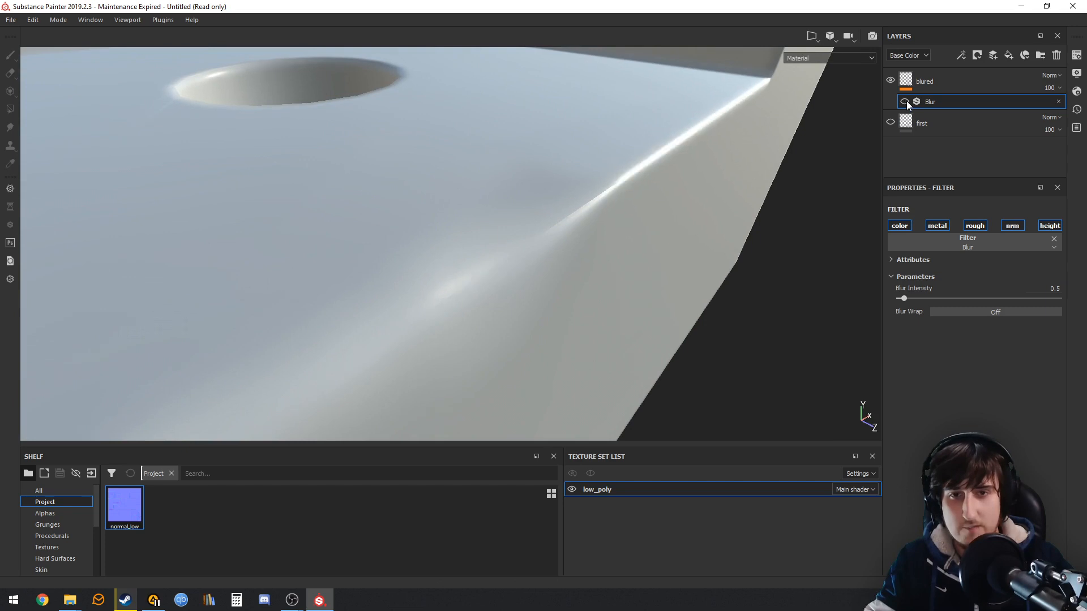
left_click_drag(569, 201, 478, 324, "alt")
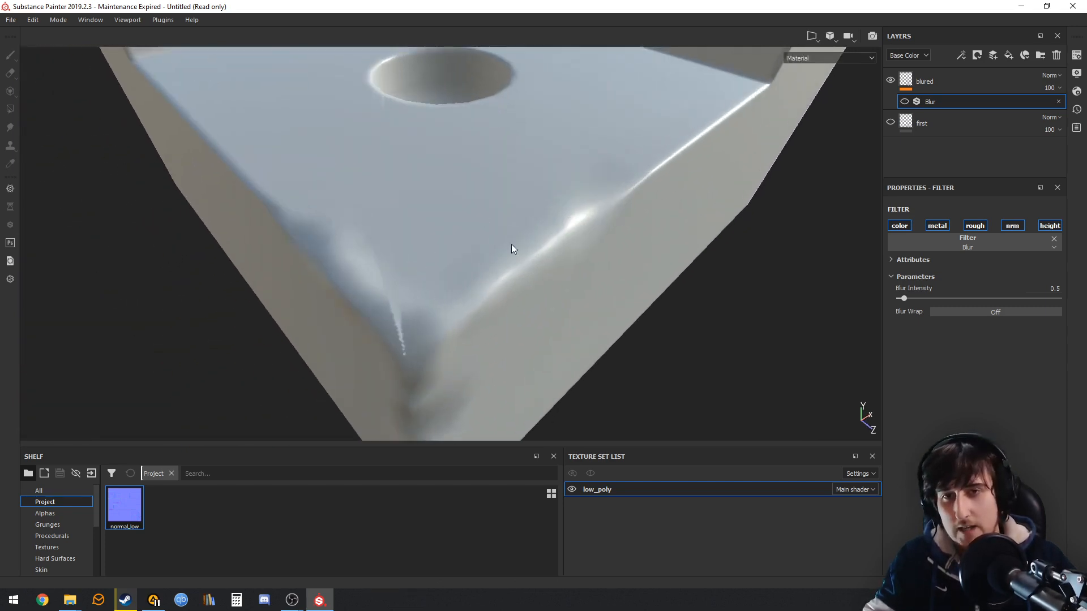
left_click_drag(512, 245, 477, 113, "alt")
scroll(464, 101, "up", 4)
middle_click_drag(463, 101, 512, 123, "alt")
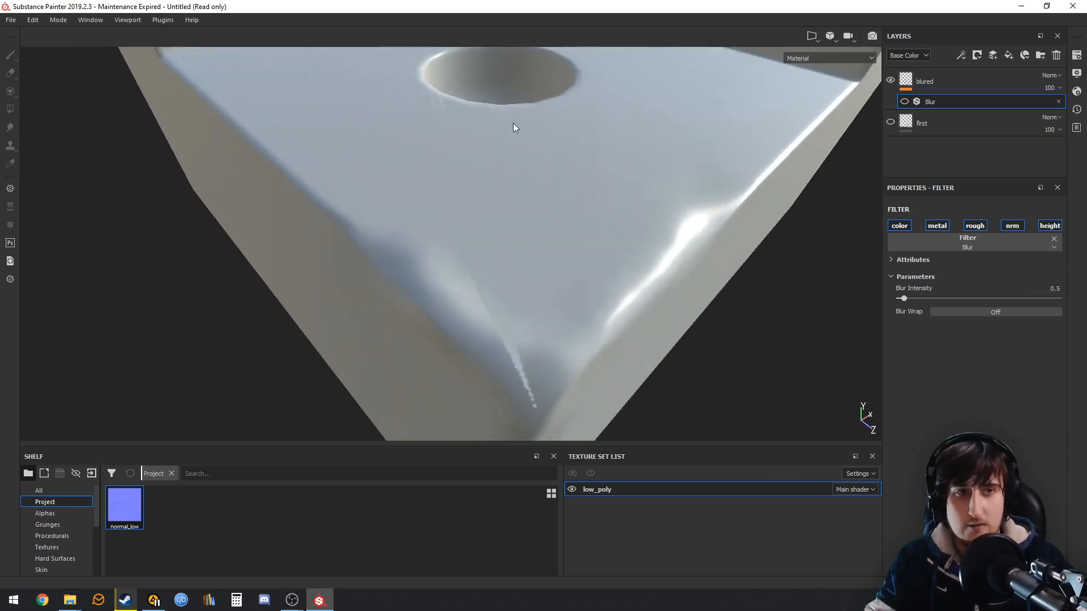
scroll(512, 123, "down", 4)
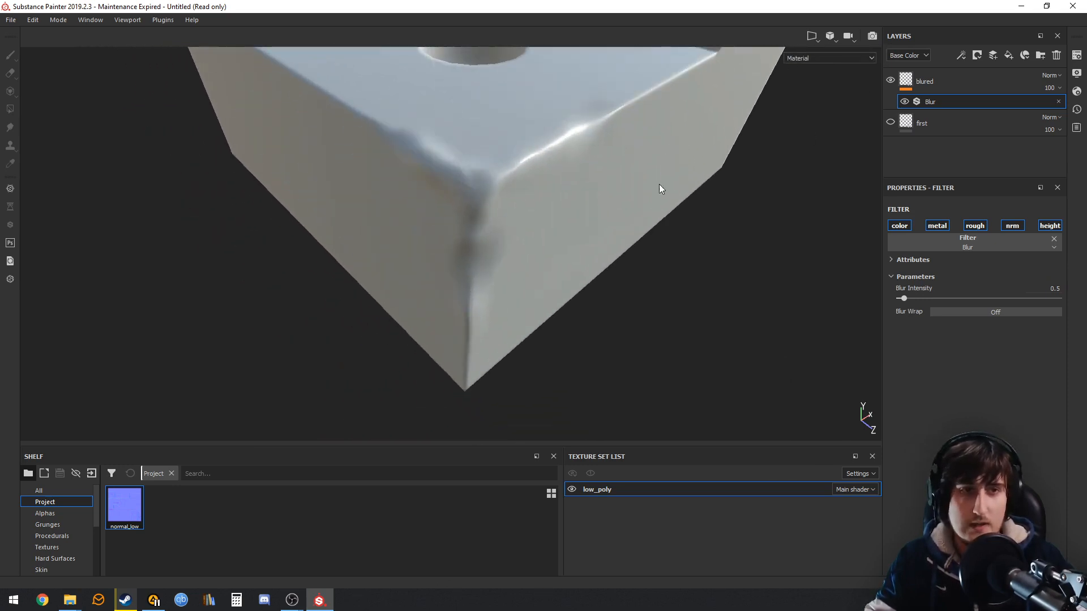
Step: Add a black mask to the "blured" layer and add a paint effect to the mask
left_click(957, 77)
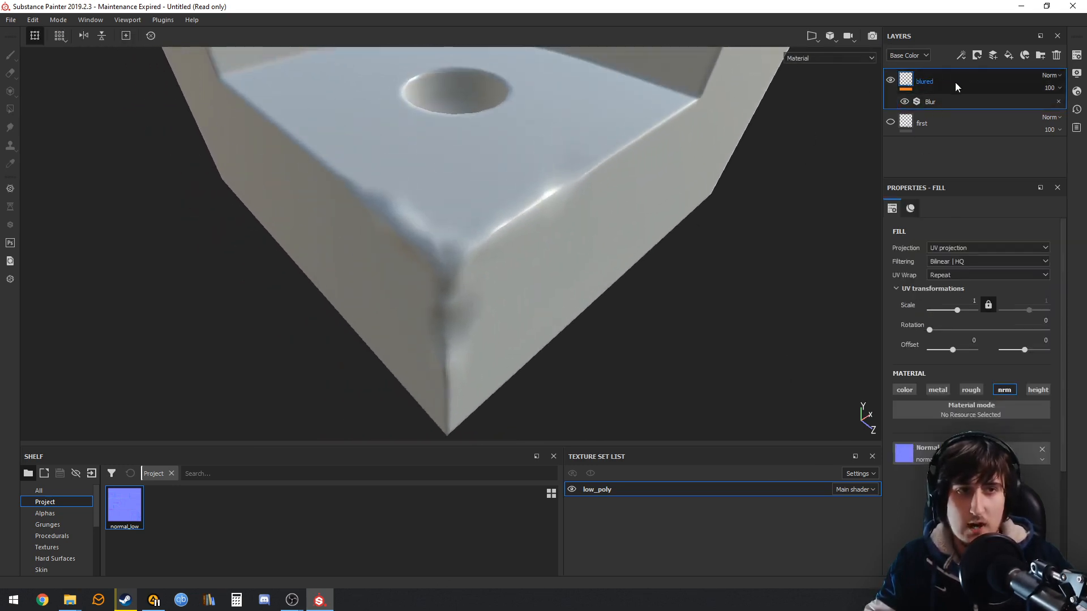
right_click(955, 82)
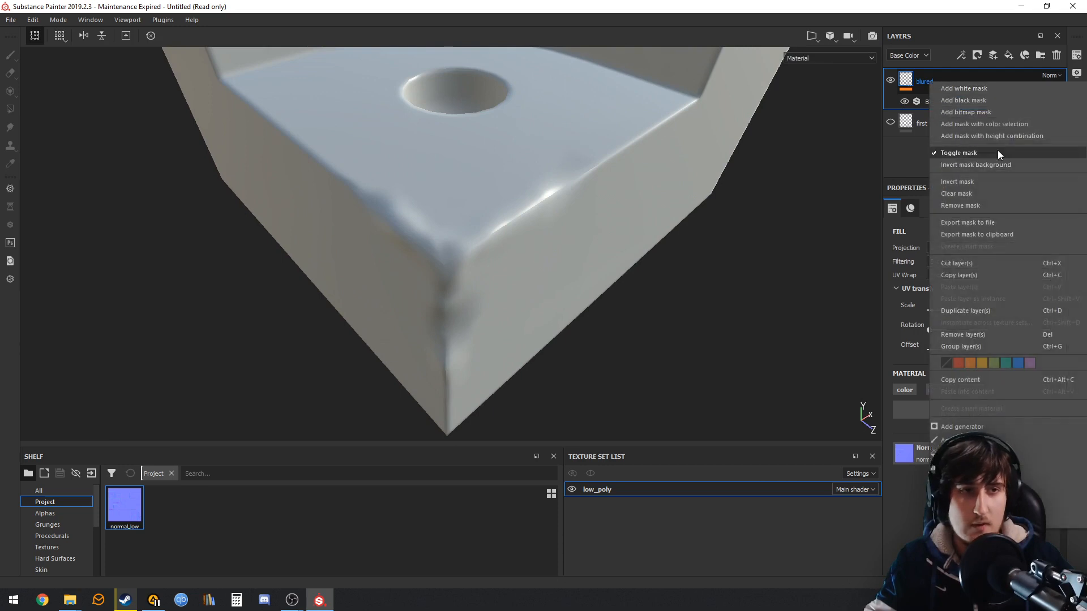
left_click(969, 111)
left_click(959, 56)
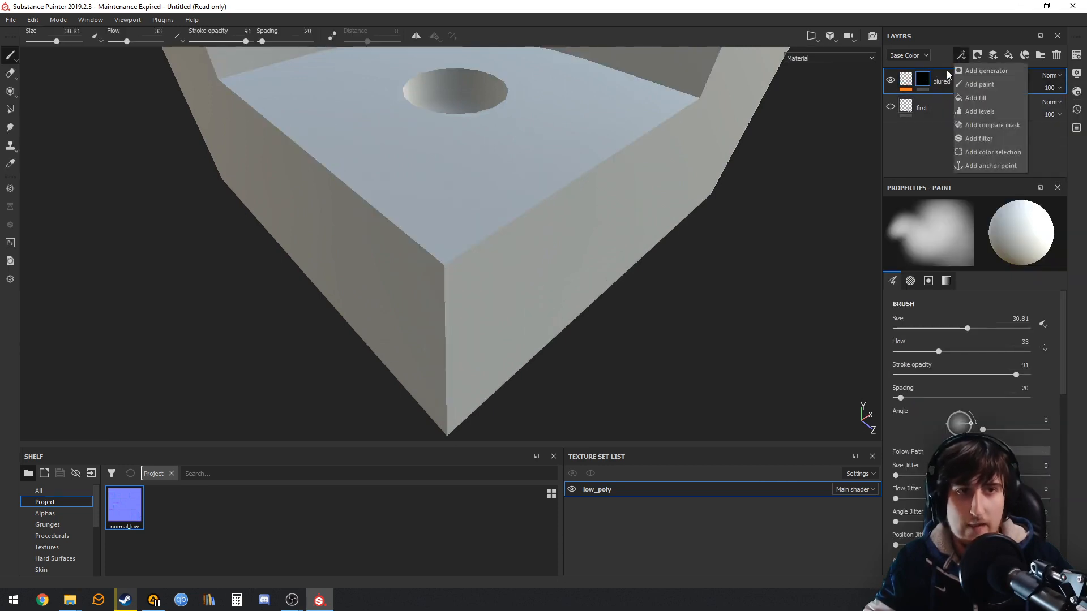
left_click(925, 77)
left_click(960, 55)
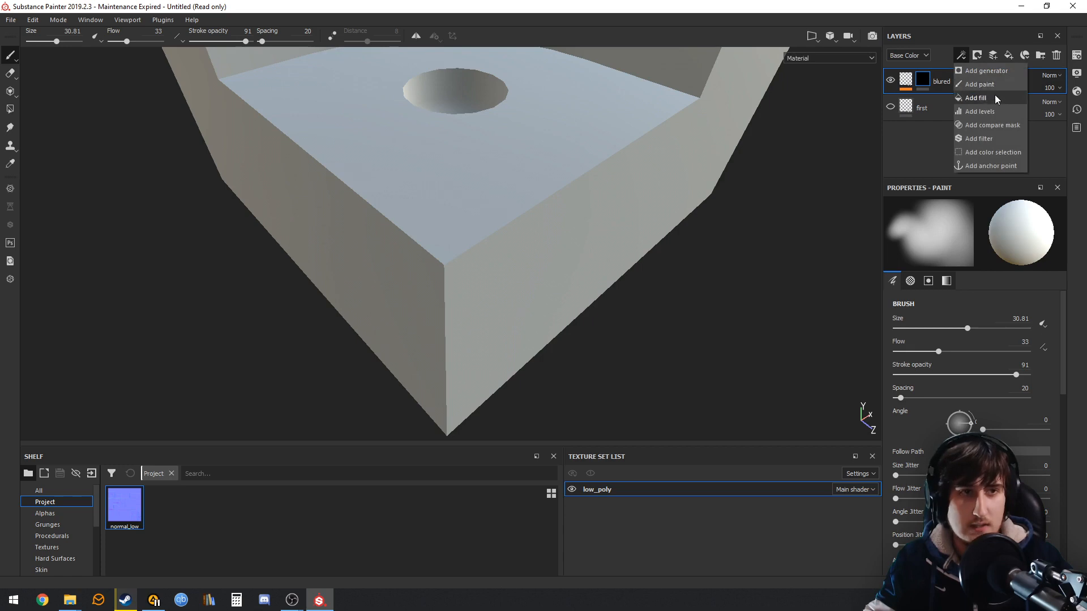
left_click(979, 85)
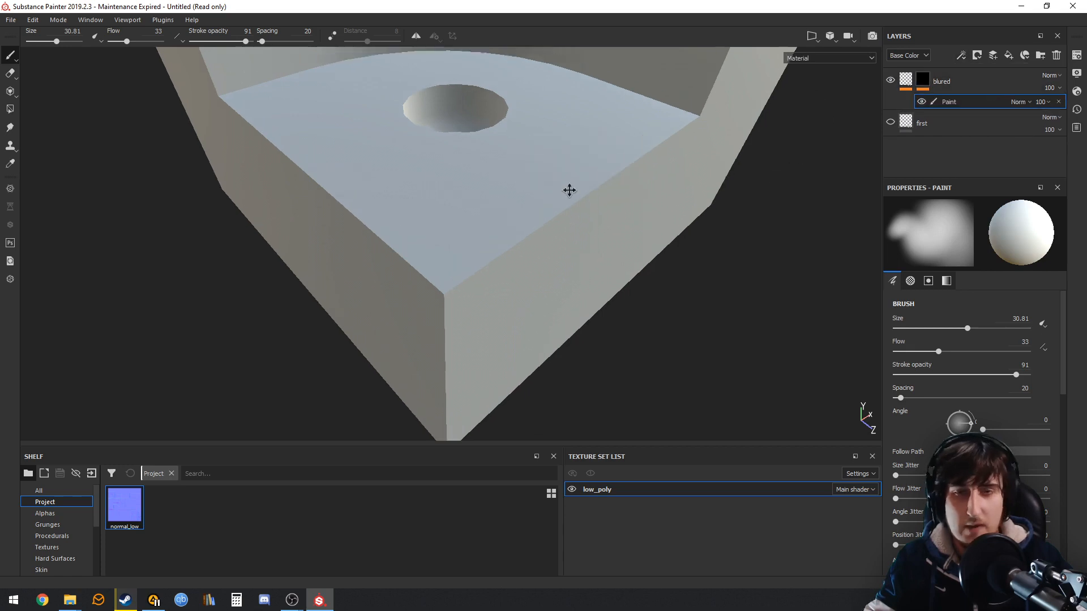
Step: Fill the block's top face with white on the "blured" mask using Polygon Fill, and return to the paint brush
left_click(6, 111)
left_click_drag(449, 178, 414, 206, "alt")
left_click(538, 236)
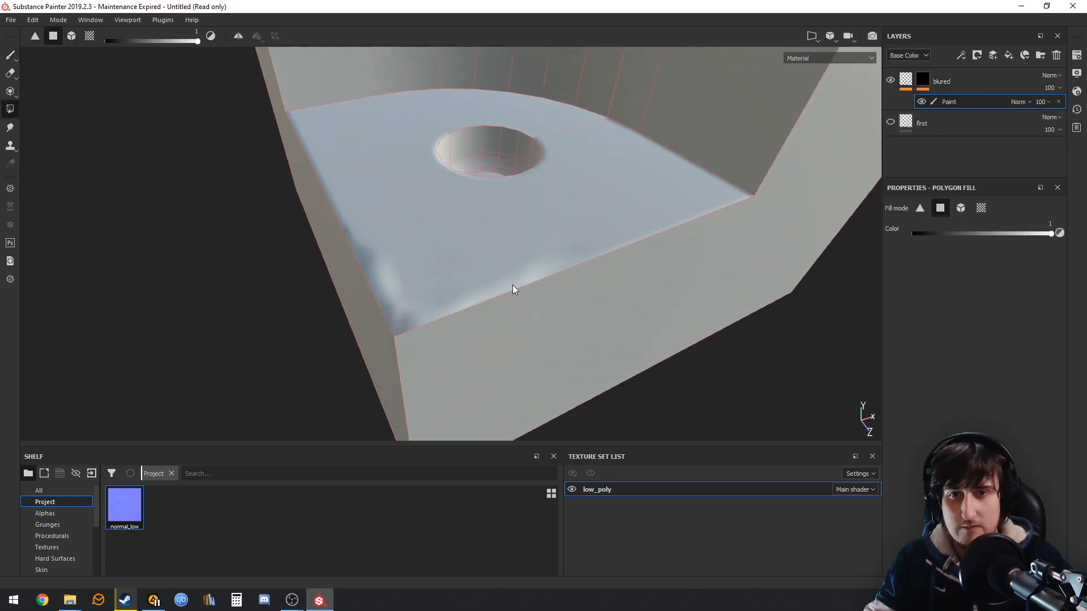
left_click_drag(512, 284, 533, 271, "alt")
left_click(15, 56)
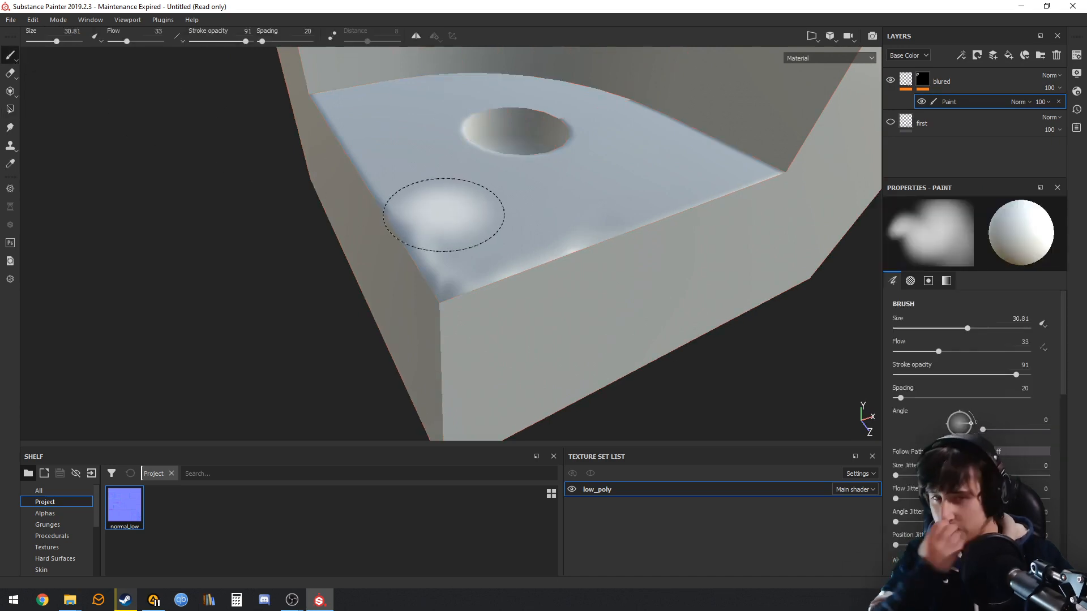
scroll(872, 141, "up", 3)
middle_click_drag(417, 267, 526, 227, "alt")
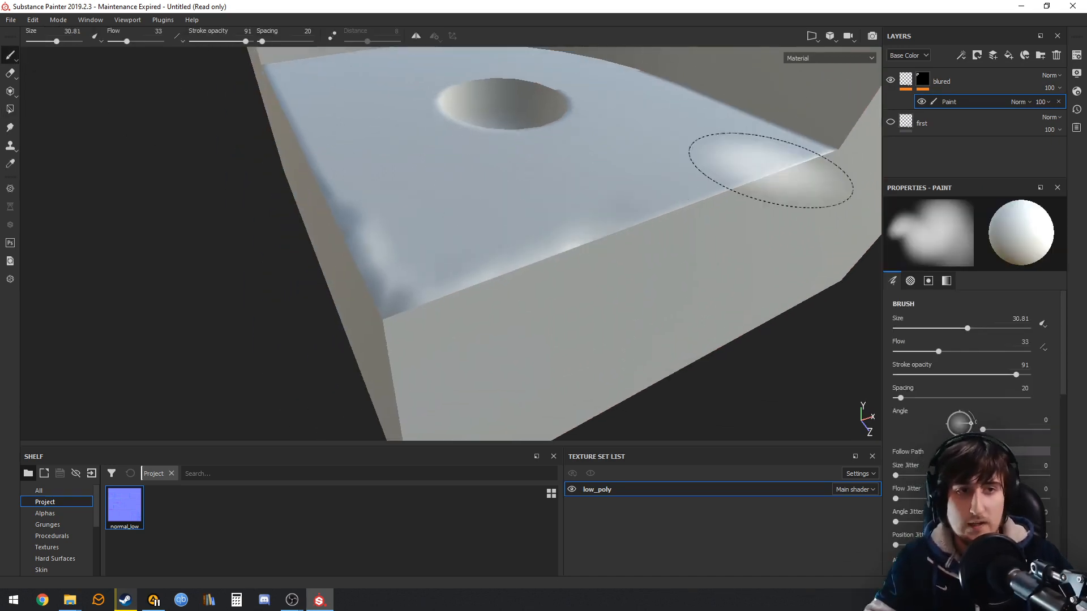
Step: Show the "first" layer, give it a white mask, and add a paint effect to the mask
left_click(890, 123)
left_click(951, 125)
left_click_drag(626, 337, 733, 262, "alt")
right_click(955, 124)
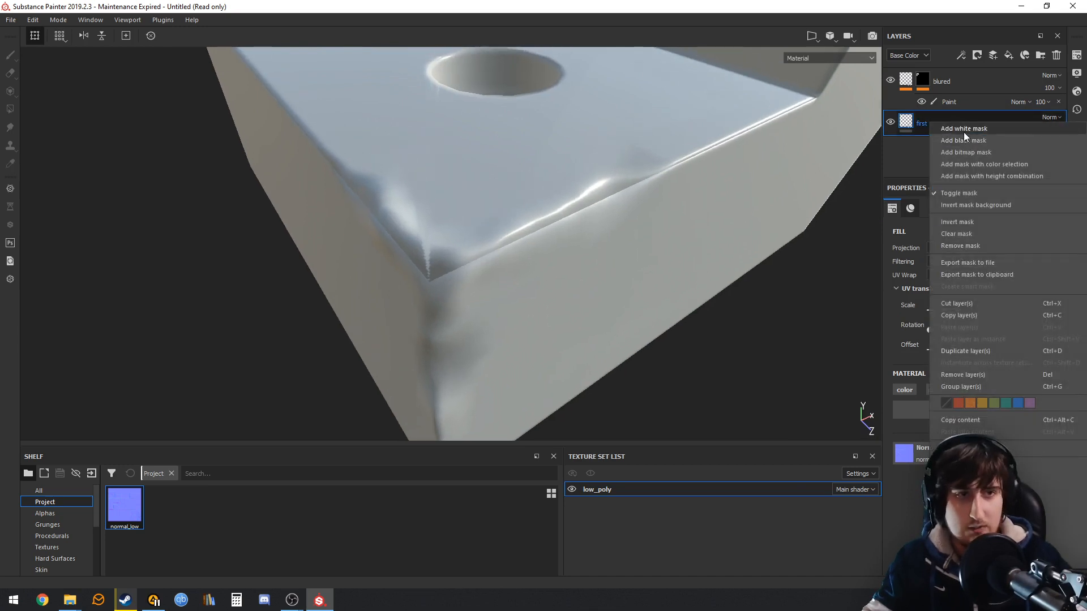
left_click(977, 129)
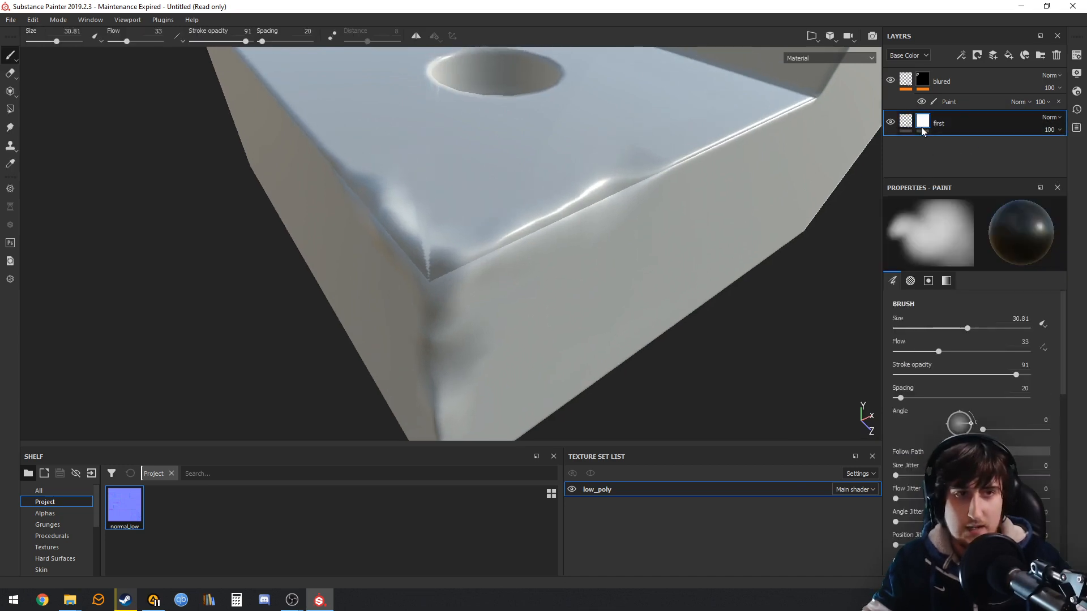
left_click(961, 55)
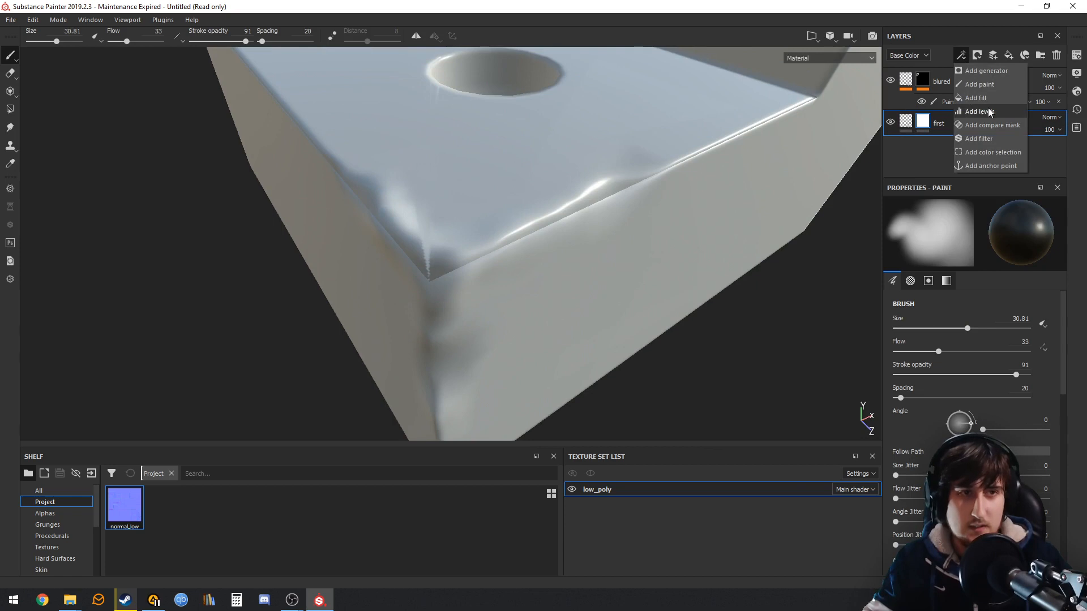
left_click(979, 84)
Step: Fill the block's top face with black on the "first" mask using Polygon Fill, and return to the paint brush
left_click_drag(655, 194, 109, 133, "alt")
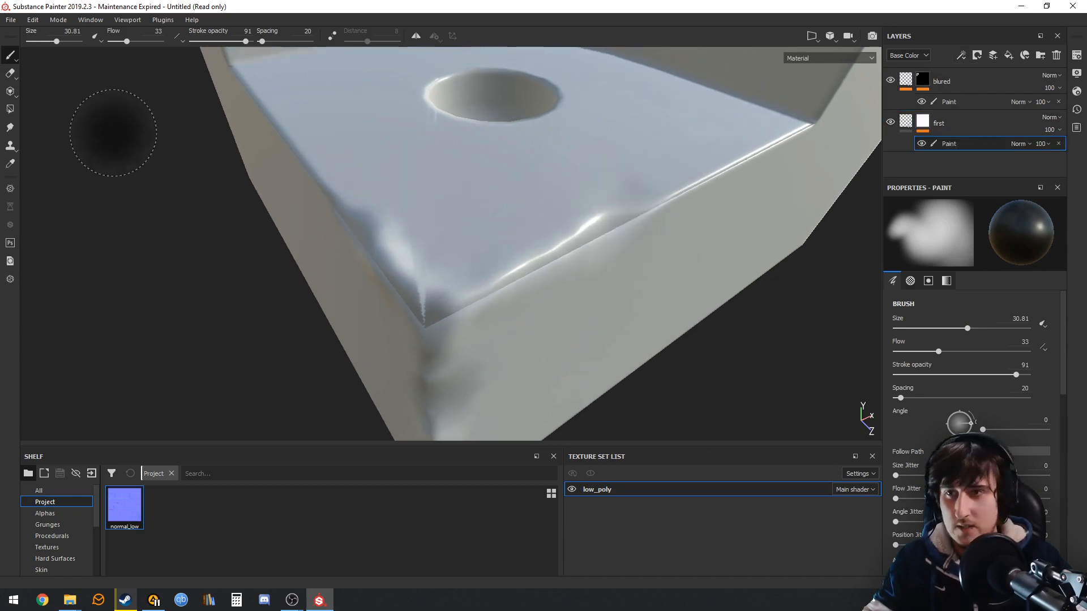
left_click(9, 108)
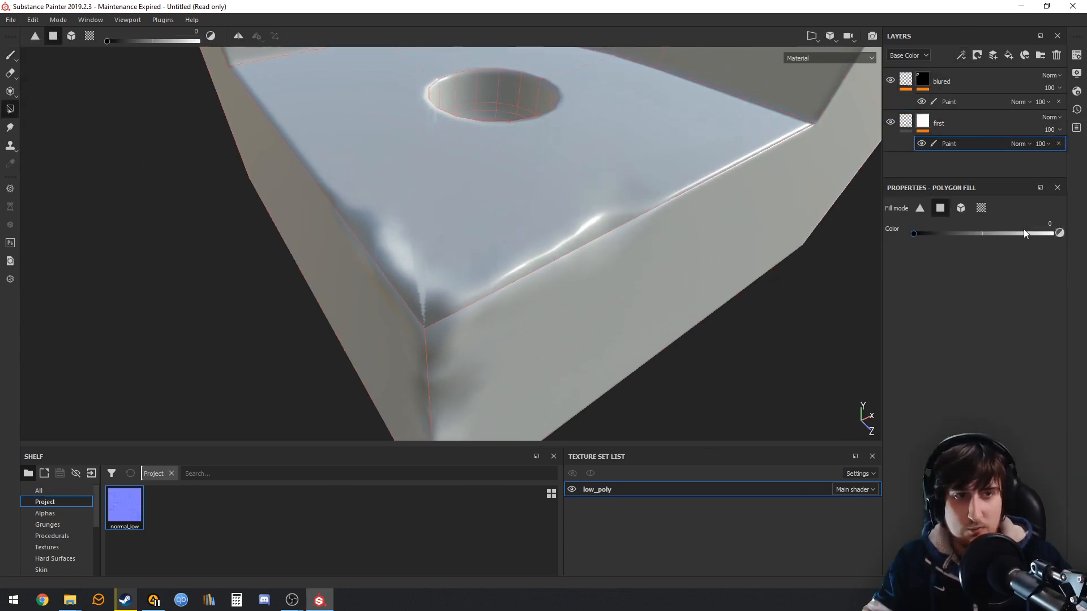
left_click_drag(504, 228, 47, 84, "alt")
key("1")
mouse_move(677, 251)
left_mouse_down("alt")
mouse_move(463, 252)
mouse_move(667, 238)
mouse_move(706, 249)
mouse_move(694, 270)
left_mouse_up("alt")
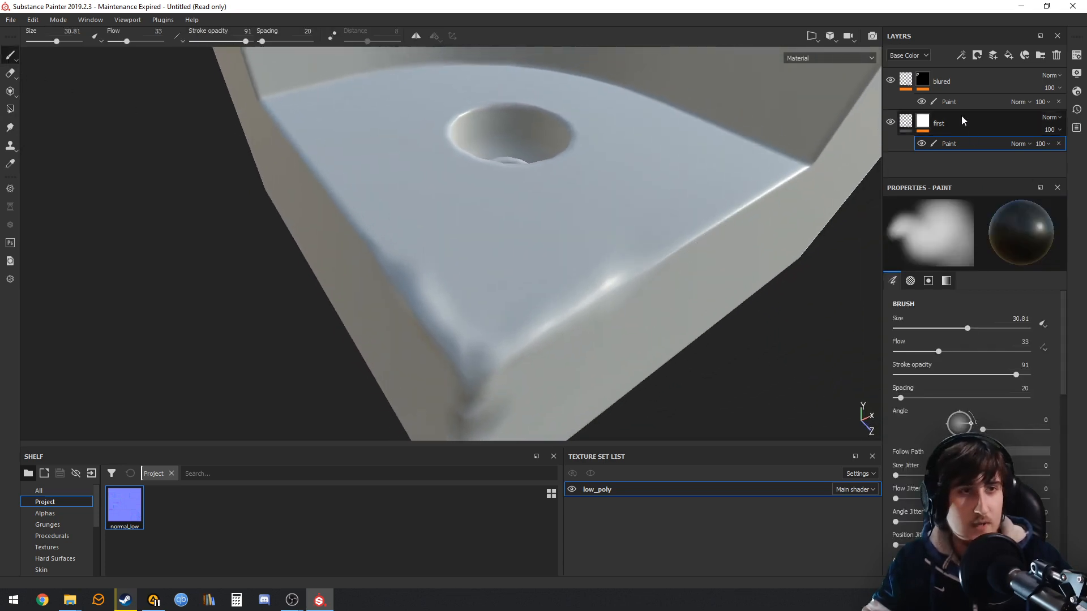
Step: Select the "blured" mask's paint effect and set the brush's stroke opacity and flow to 100
left_click(953, 103)
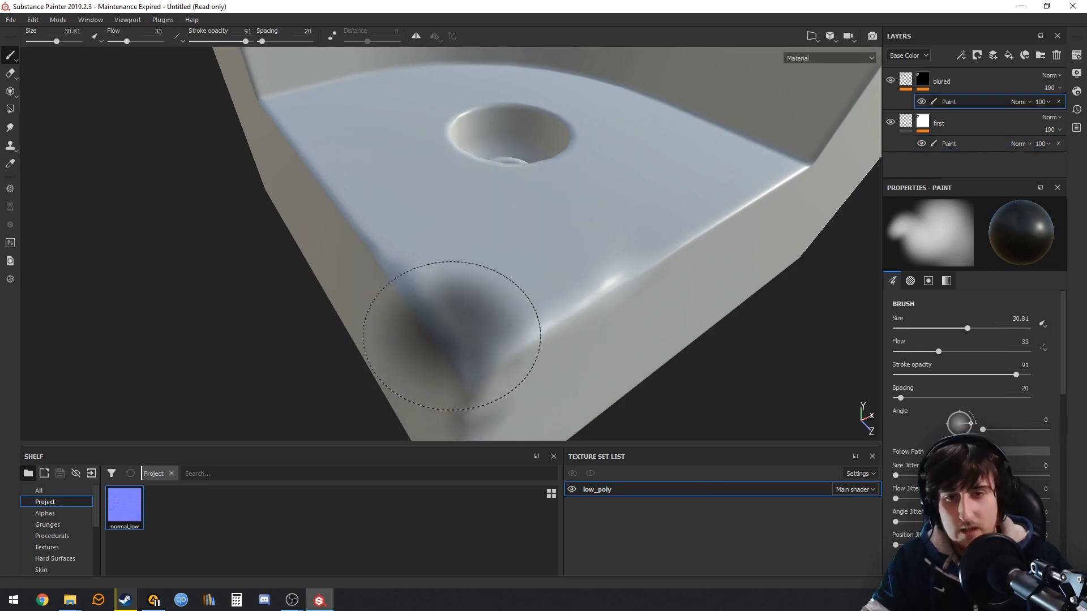
mouse_move(512, 346)
left_mouse_down("alt")
mouse_move(600, 282)
mouse_move(592, 259)
left_mouse_up("alt")
left_click(970, 87)
left_click(966, 106)
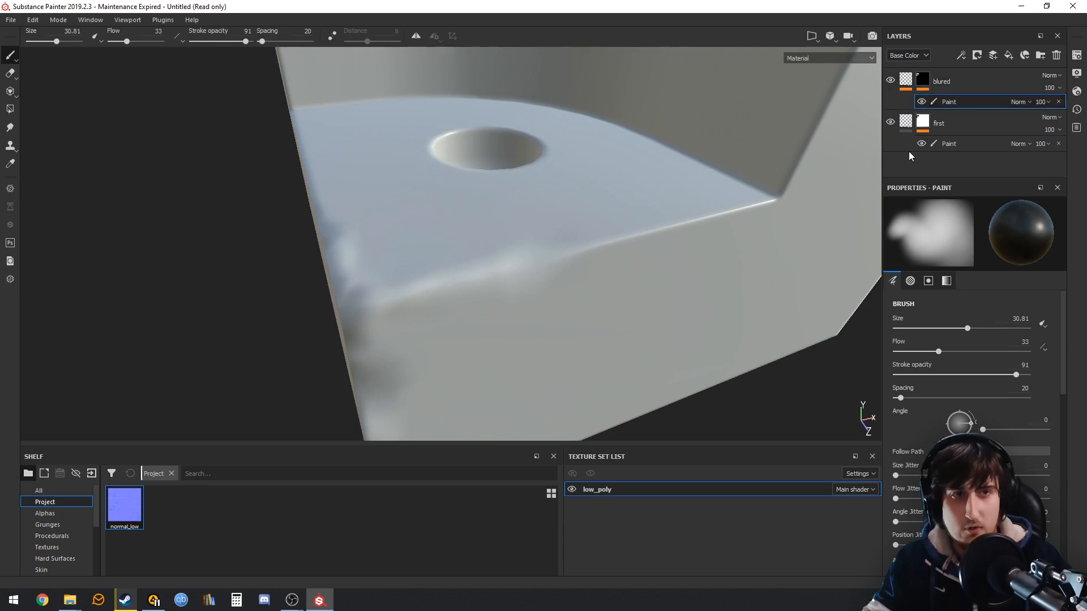
left_click_drag(679, 237, 619, 253, "alt")
left_click_drag(246, 42, 289, 43)
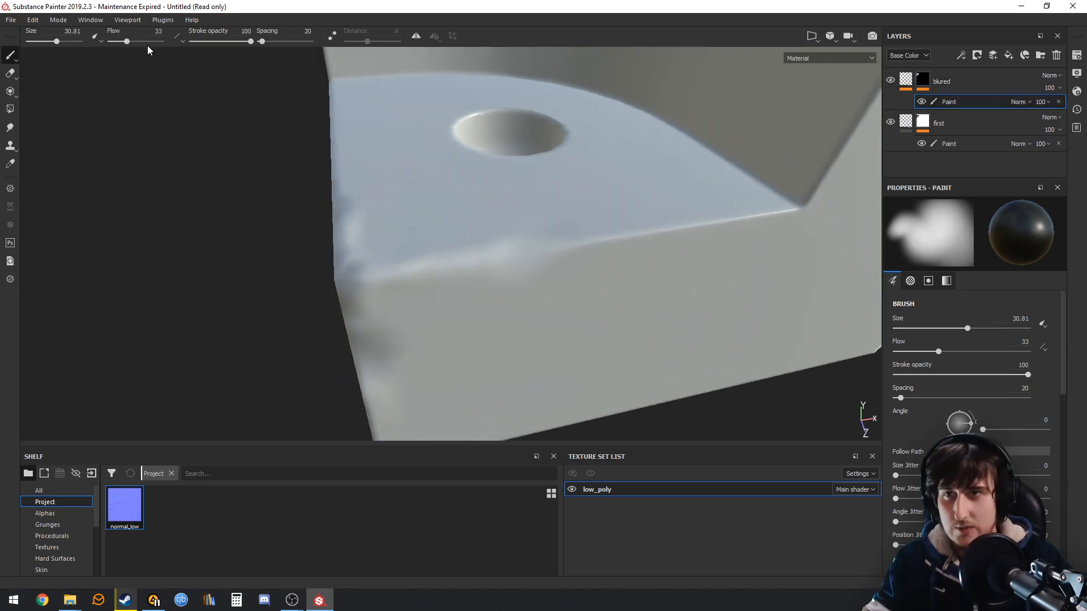
left_click_drag(149, 42, 193, 45)
Step: Paint black on the "blured" mask along the top face's right front edge and the adjoining inner wall edge
left_click_drag(558, 260, 506, 249, "alt")
right_click_drag(506, 249, 593, 227, "alt")
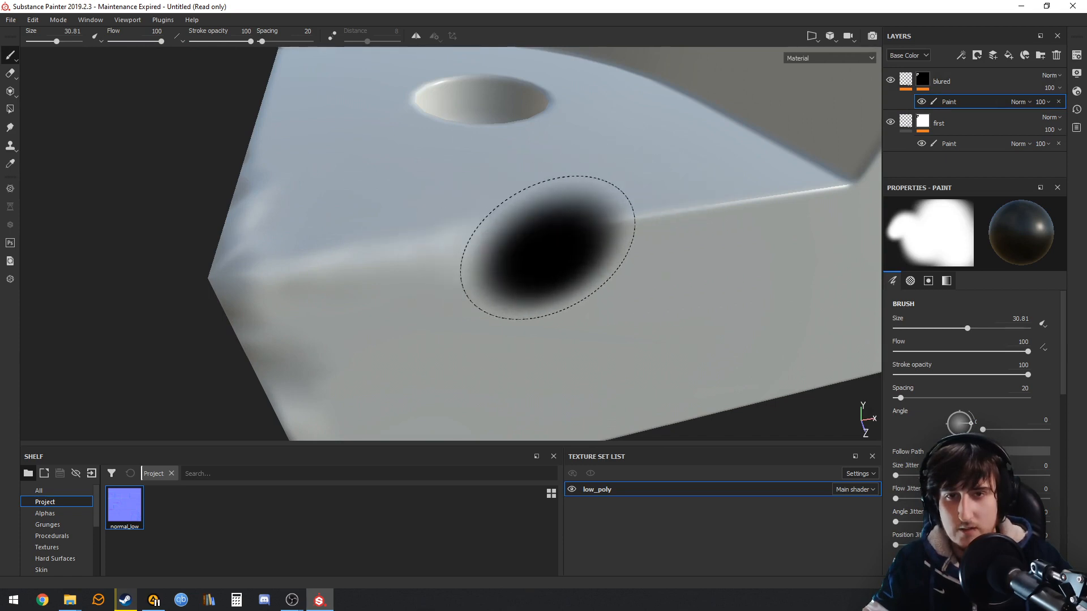
left_click_drag(548, 250, 519, 266, "alt")
left_click_drag(412, 254, 796, 189)
middle_click_drag(781, 180, 689, 312, "alt")
left_click_drag(780, 287, 615, 115)
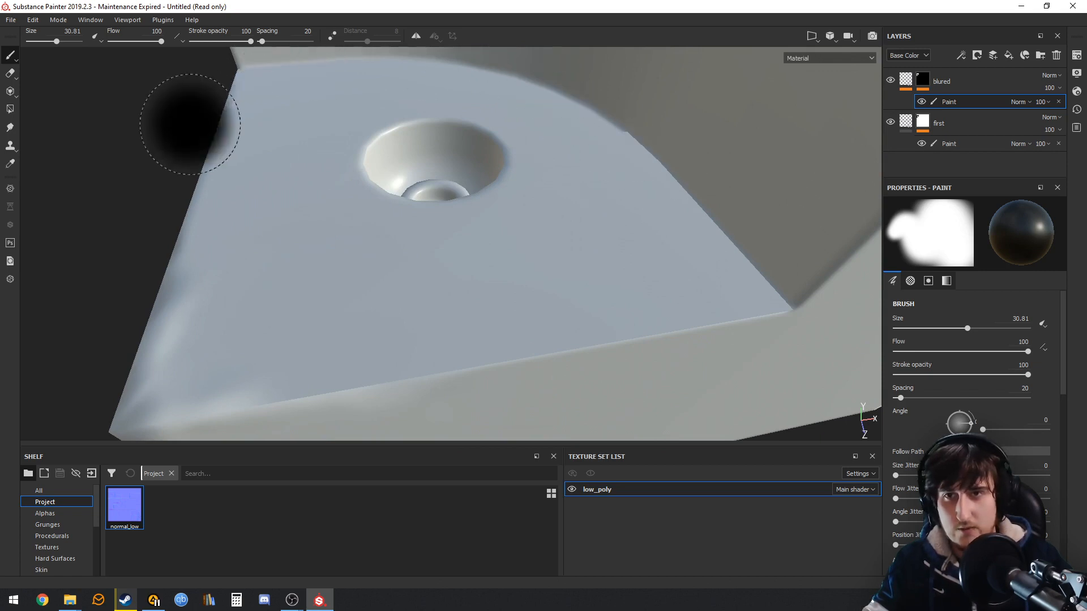
Step: Paint black on the "blured" mask along the top face's left edge, stopping short of the front corner
left_click_drag(191, 125, 388, 179, "alt")
middle_click_drag(388, 179, 403, 136, "alt")
scroll(379, 192, "down", 3)
middle_click_drag(369, 206, 430, 184, "alt")
left_click_drag(256, 151, 446, 258)
left_click_drag(571, 258, 521, 255, "alt")
middle_click_drag(522, 255, 466, 278, "alt")
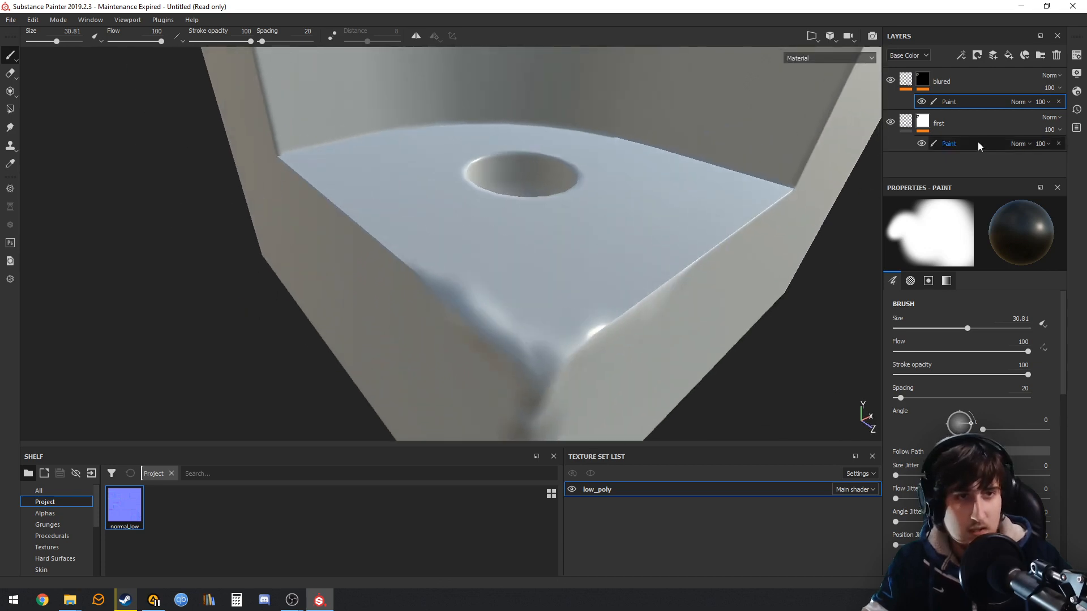
Step: Paint white on the "first" mask along the top face's right front edge, and reduce the brush size to 21.25
left_click(978, 144)
left_click_drag(721, 237, 649, 240, "alt")
middle_click_drag(650, 240, 501, 258, "alt")
scroll(497, 261, "up", 1)
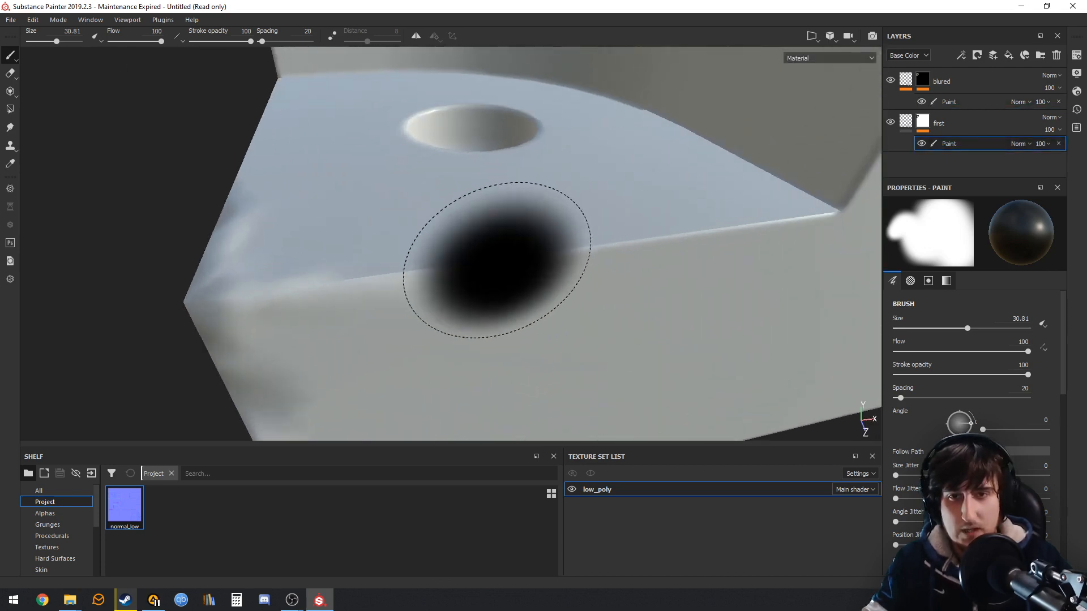
key("x")
left_click(963, 133)
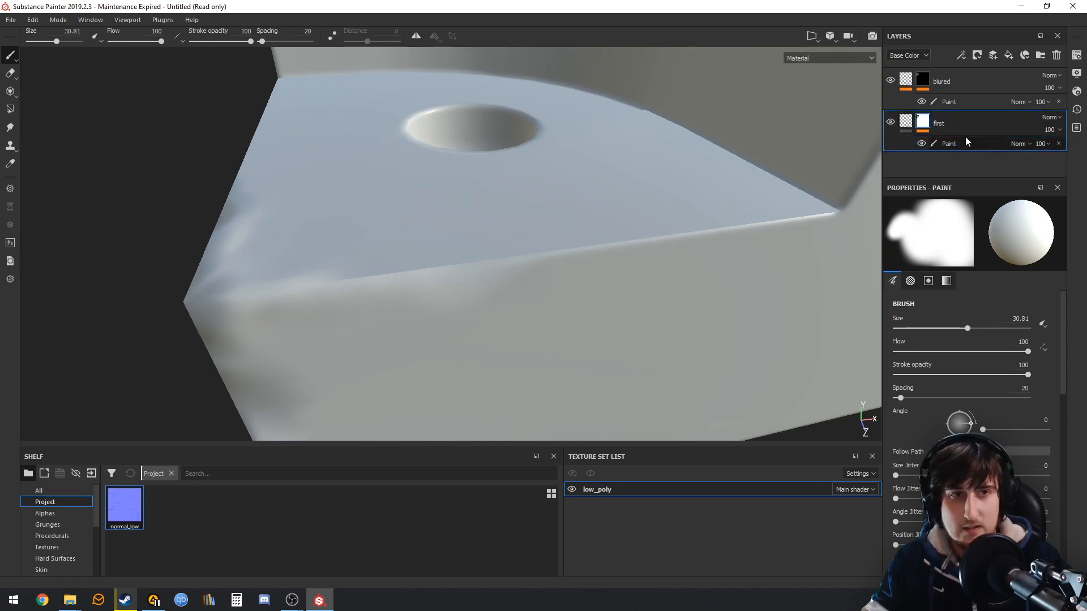
left_click(961, 141)
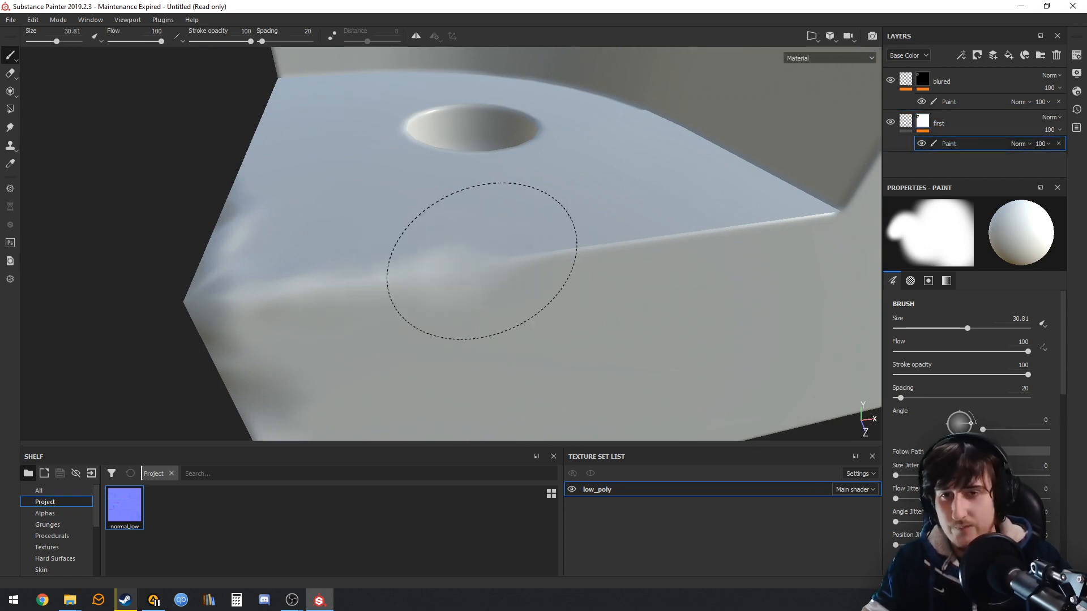
mouse_move(481, 261)
right_mouse_down("ctrl")
mouse_move(372, 308)
mouse_move(437, 291)
mouse_move(441, 277)
right_mouse_up("ctrl")
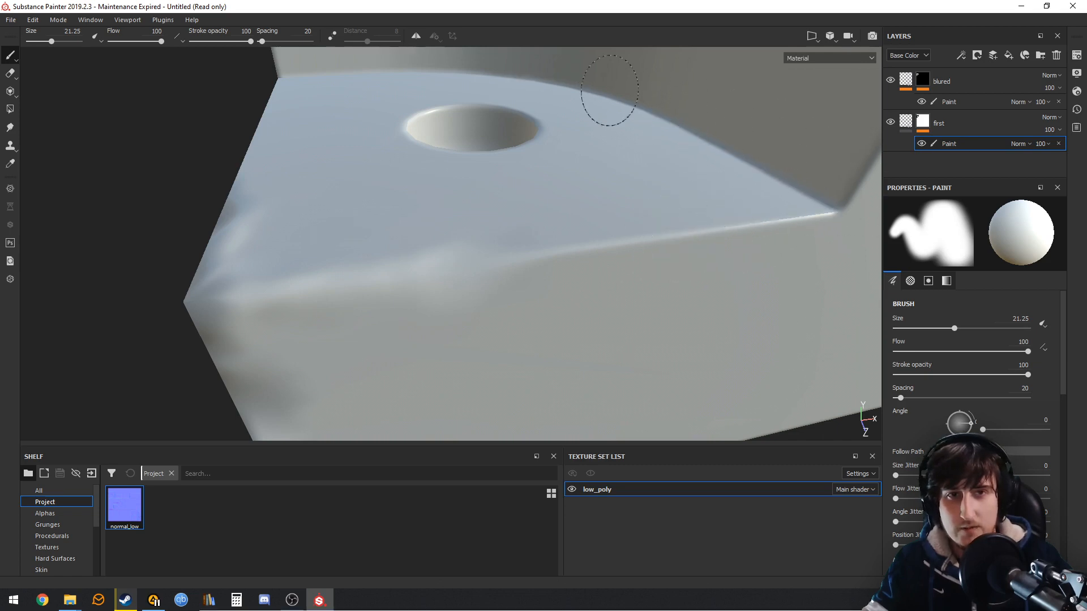
Step: Paint white on the "first" mask along the top face's left edge with the brush size set to 6.3
mouse_move(469, 97)
left_mouse_down("alt")
mouse_move(598, 107)
mouse_move(627, 160)
left_mouse_up("alt")
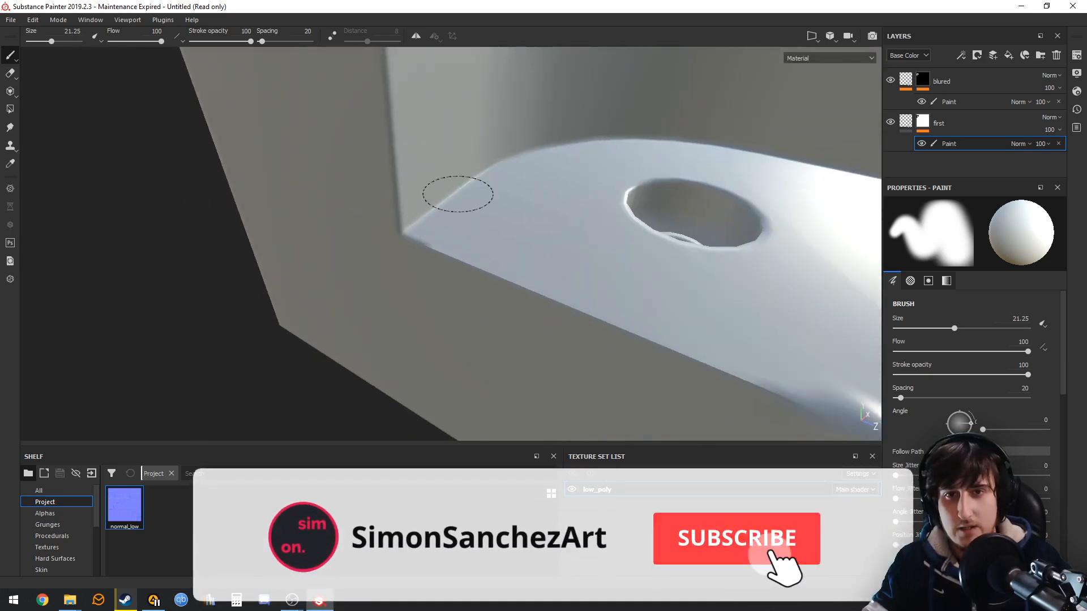
left_click_drag(456, 189, 316, 197, "alt")
middle_click_drag(440, 242, 283, 181, "alt")
scroll(419, 211, "up", 3)
scroll(283, 181, "up", 4)
right_click_drag(173, 145, 134, 138, "ctrl")
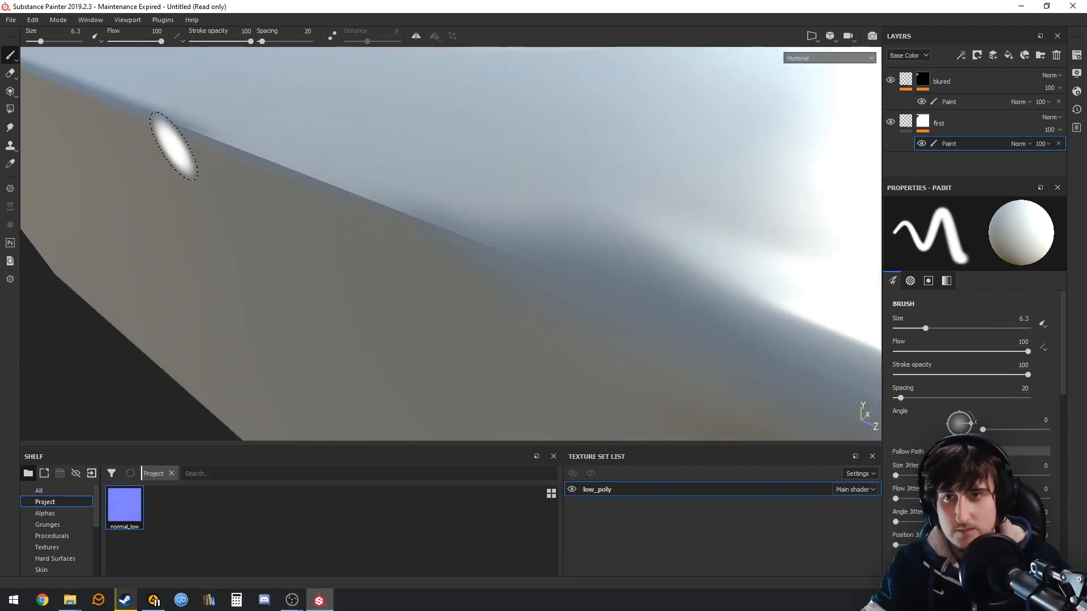
left_click_drag(131, 122, 262, 160)
left_click_drag(322, 190, 516, 272)
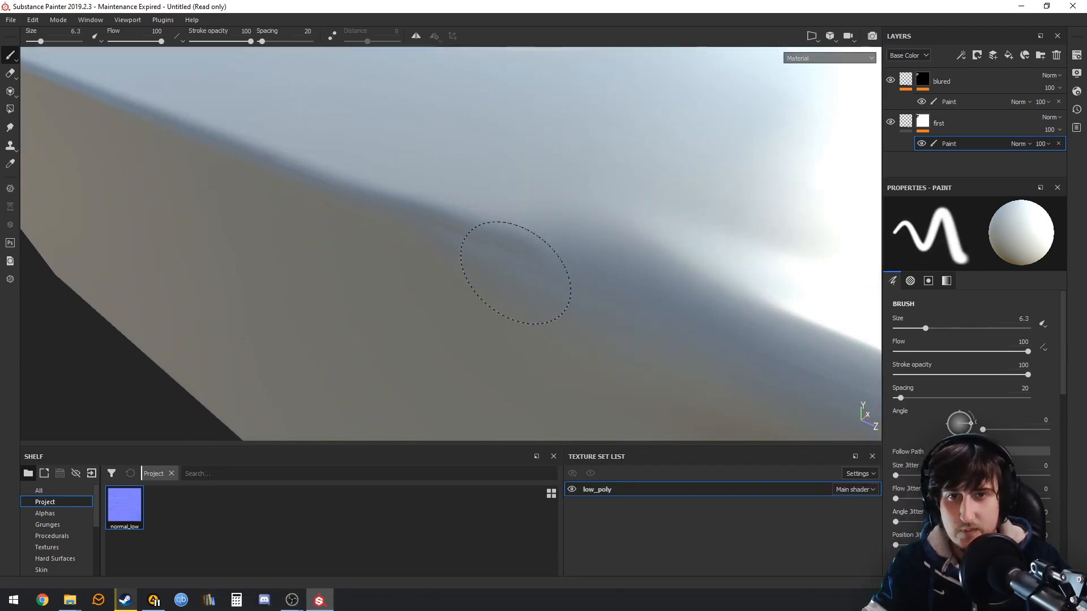
Step: Set the Blur Intensity of the "blured" layer's Blur filter to 1.2 and inspect the block's front corner
scroll(556, 326, "down", 3)
mouse_move(555, 327)
left_mouse_down("alt")
mouse_move(440, 320)
mouse_move(544, 288)
mouse_move(642, 291)
mouse_move(564, 340)
mouse_move(528, 335)
left_mouse_up("alt")
scroll(643, 290, "down", 3)
scroll(528, 335, "up", 4)
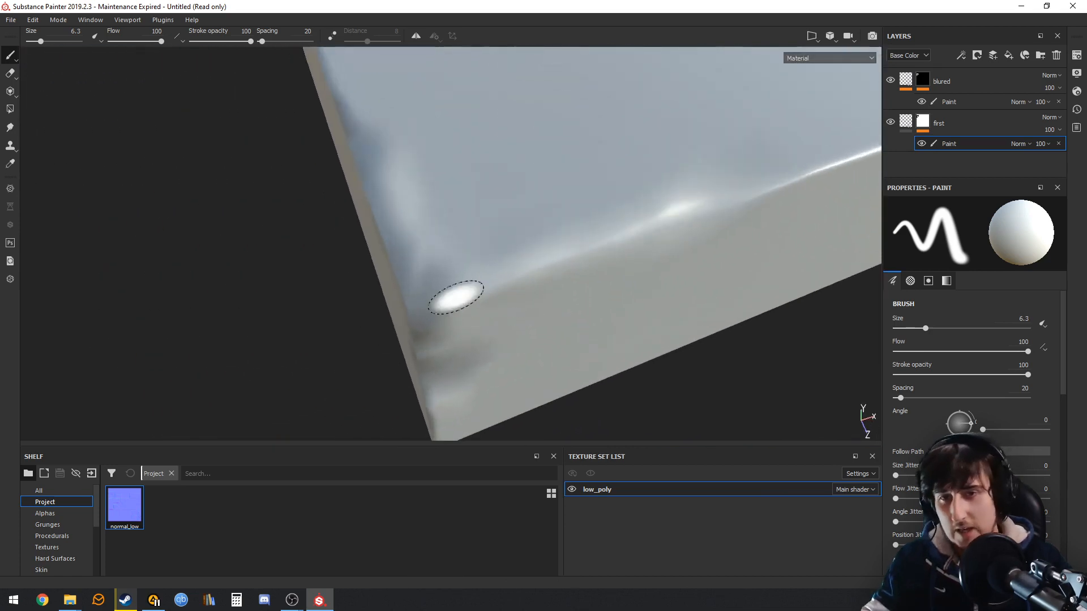
mouse_move(456, 296)
left_mouse_down("alt")
mouse_move(458, 317)
mouse_move(532, 311)
left_mouse_up("alt")
left_click(919, 102)
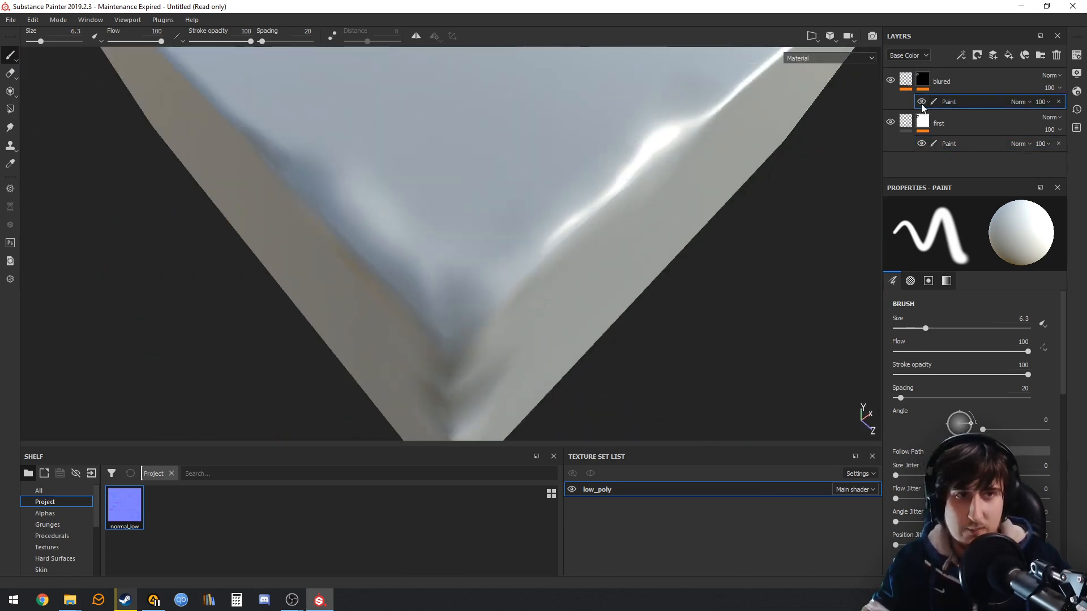
left_click(903, 80)
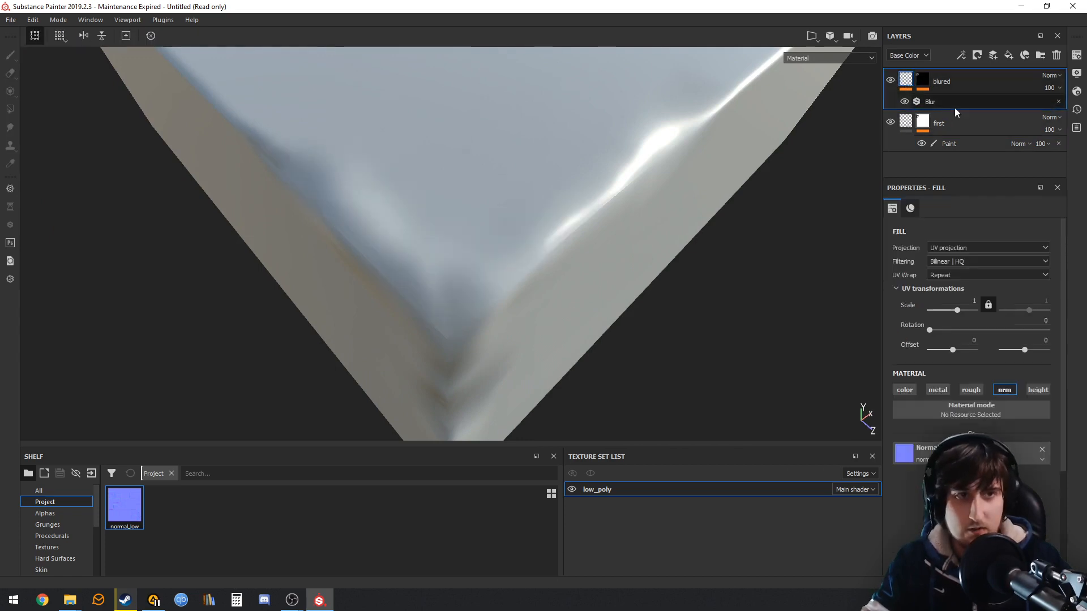
left_click(955, 105)
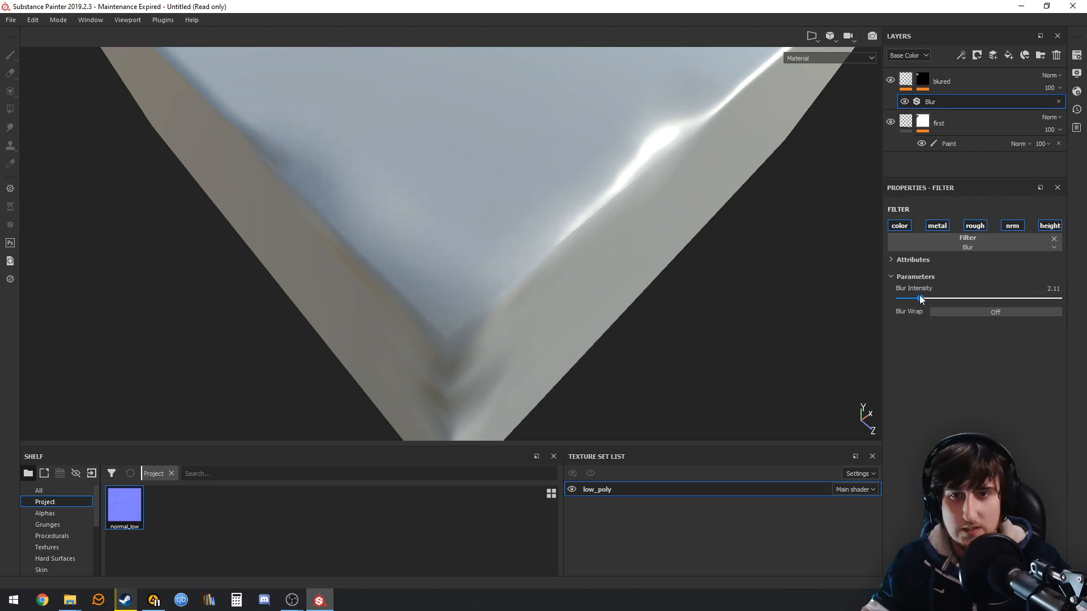
left_click_drag(919, 294, 910, 287)
left_click_drag(735, 266, 569, 207, "alt")
left_click_drag(658, 185, 623, 271, "alt")
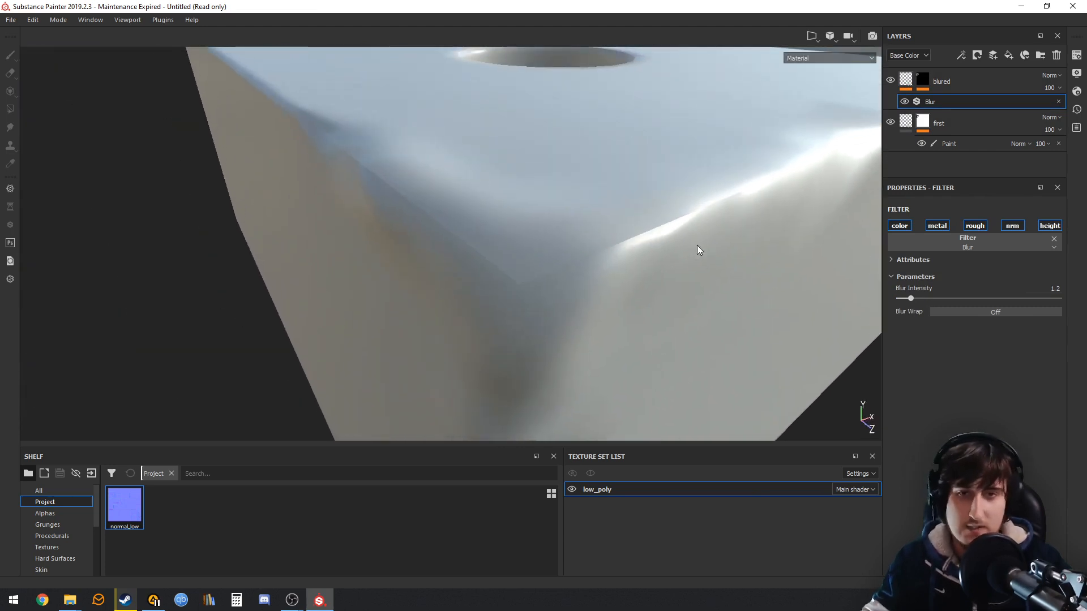
left_click_drag(699, 250, 624, 253, "alt")
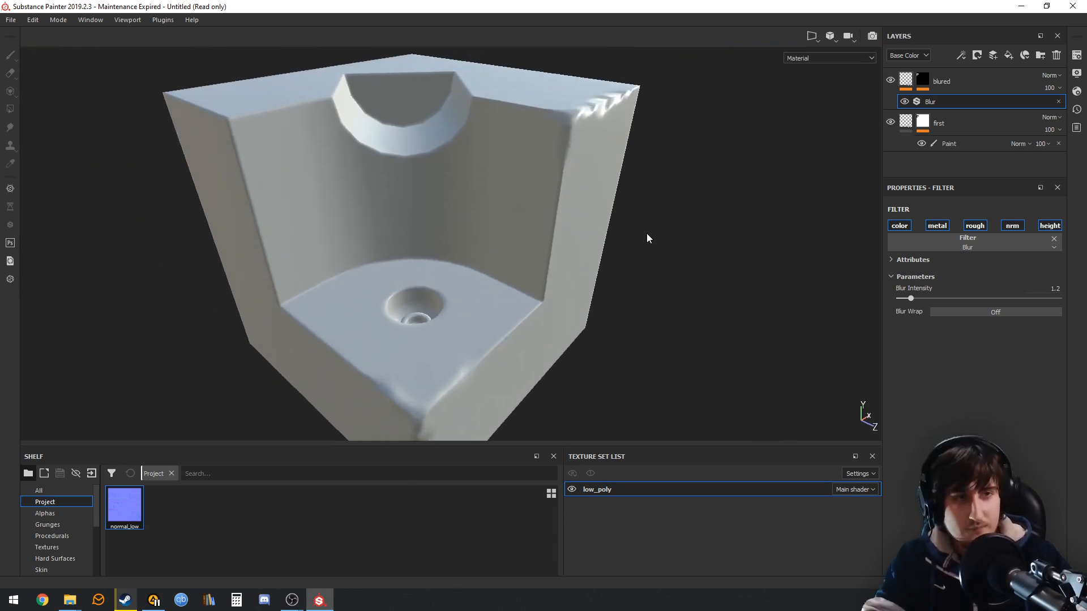
Step: Examine the fill and mask of both layers and the texture set's channels and mesh maps
left_click(948, 121)
left_click(906, 124)
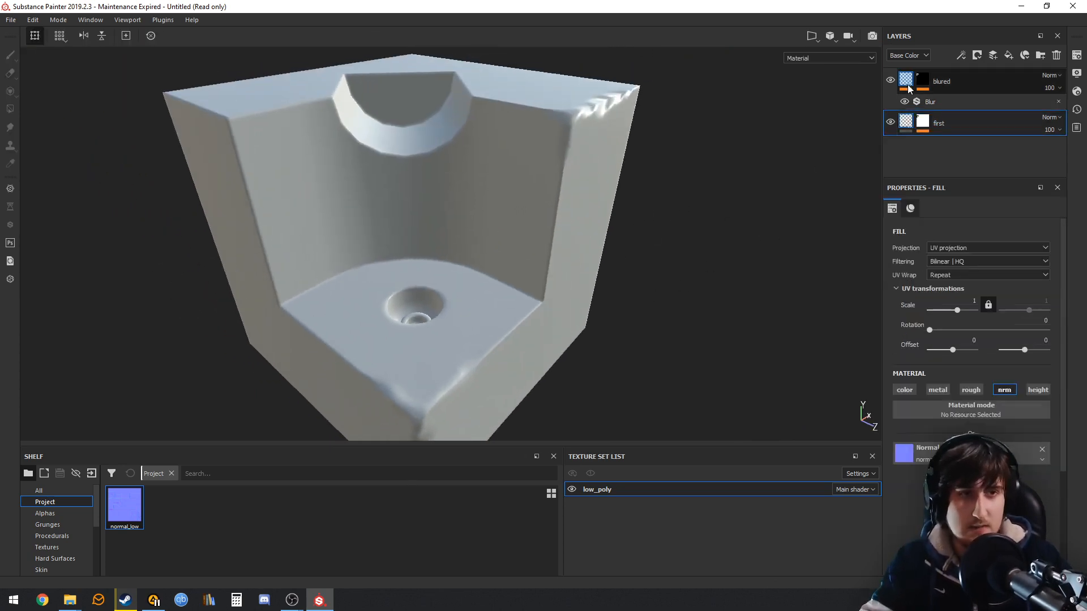
left_click(904, 91)
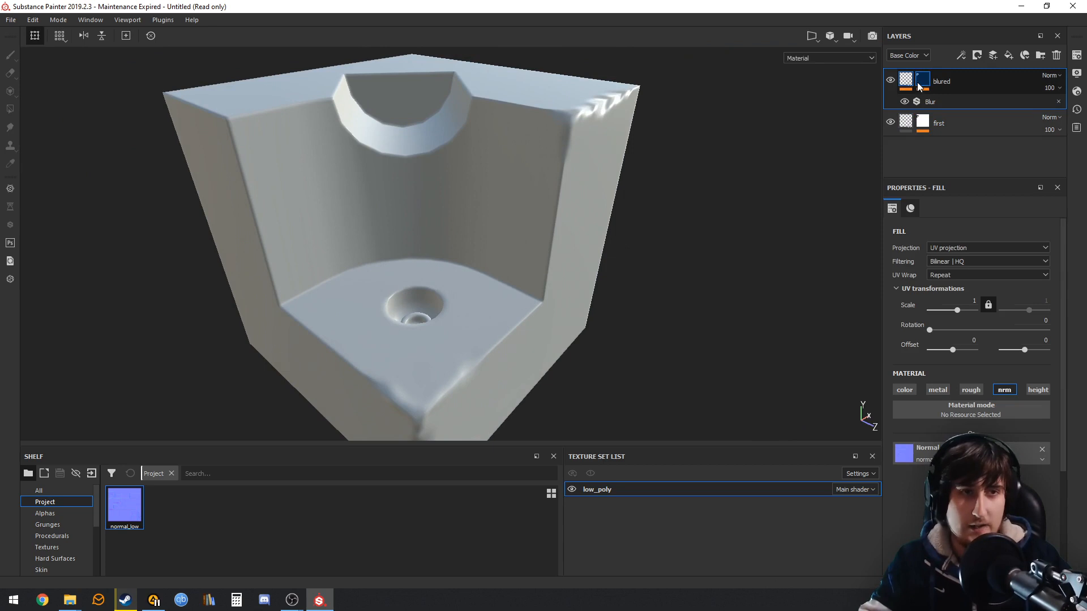
left_click(919, 86)
left_click(1078, 72)
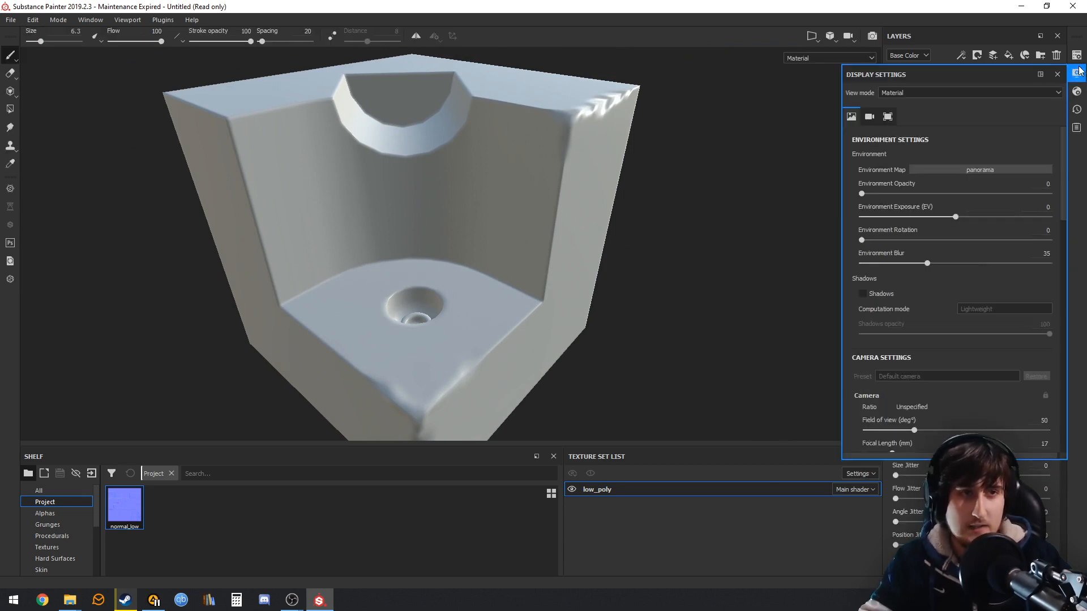
scroll(987, 274, "down", 5)
left_click(1076, 55)
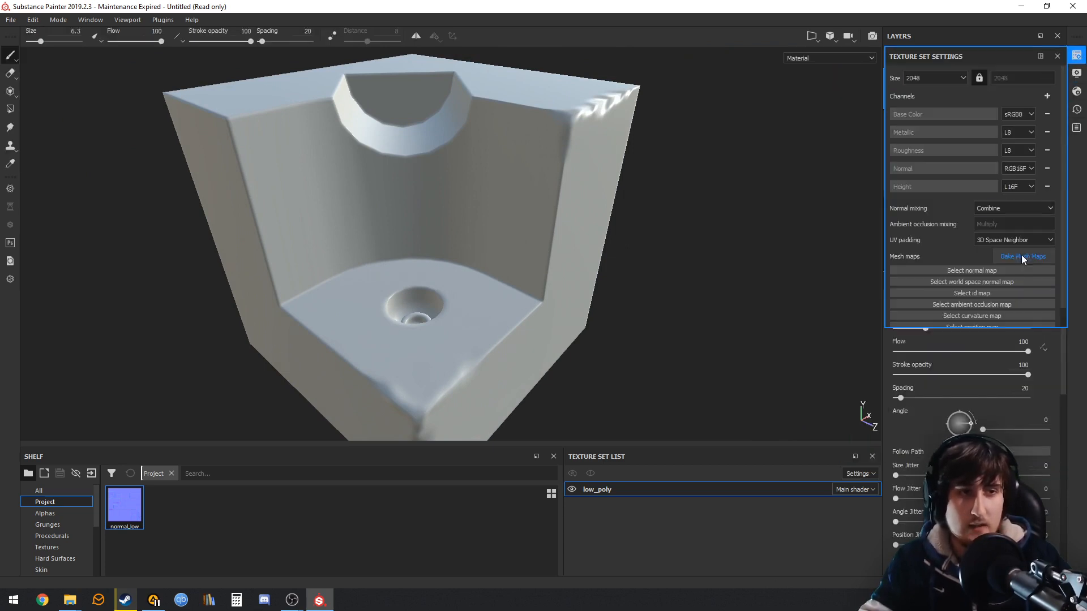
scroll(1010, 265, "down", 1)
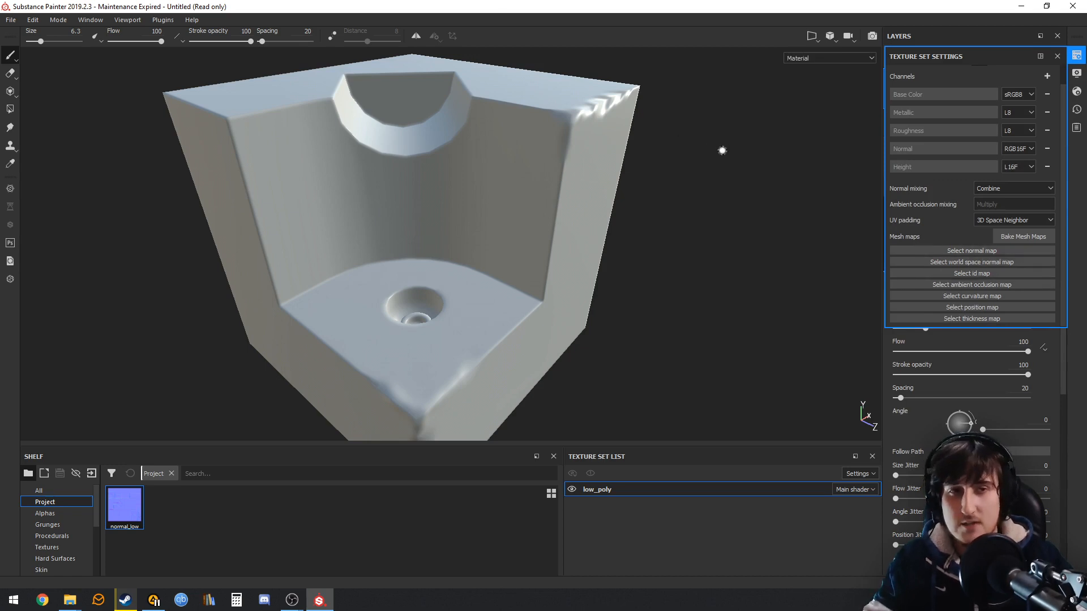
left_click(1056, 58)
left_click(957, 122)
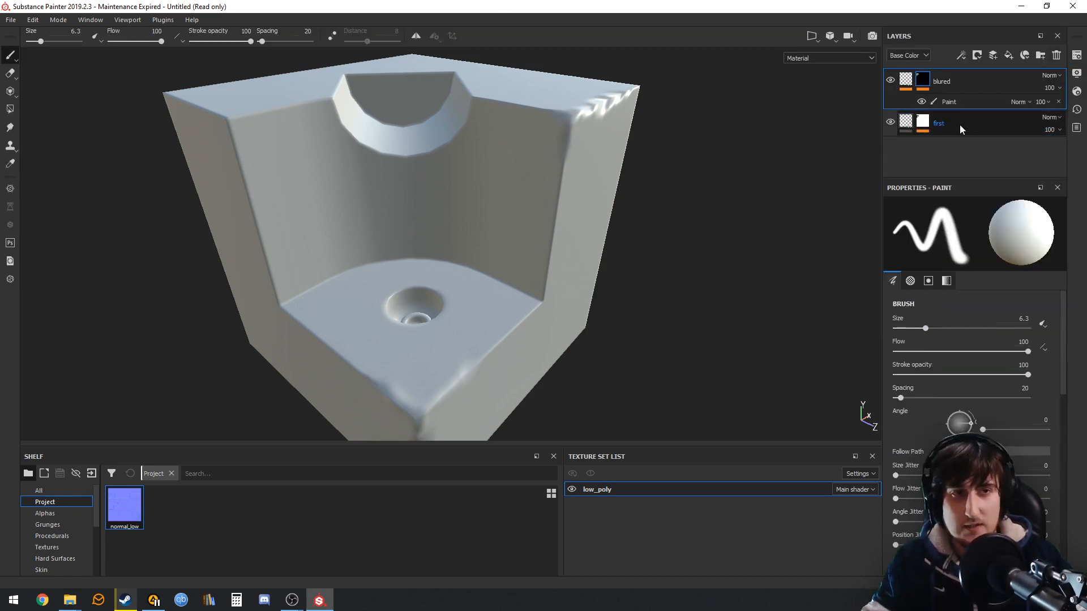
Step: Start the texture export and delete the existing NormalGL preset from its configuration
left_click(13, 21)
left_click(69, 221)
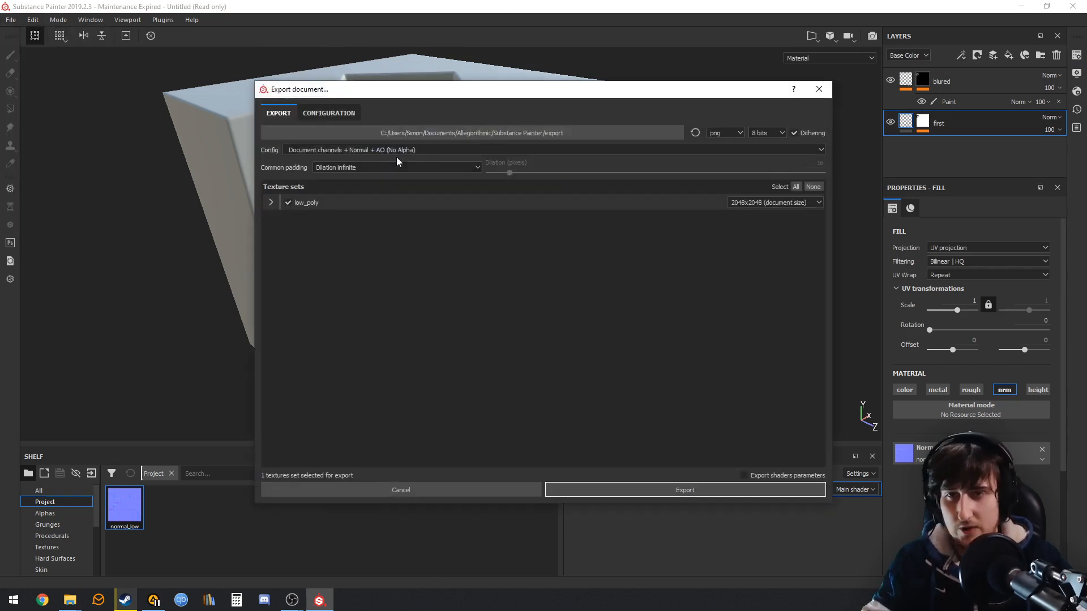
left_click(339, 112)
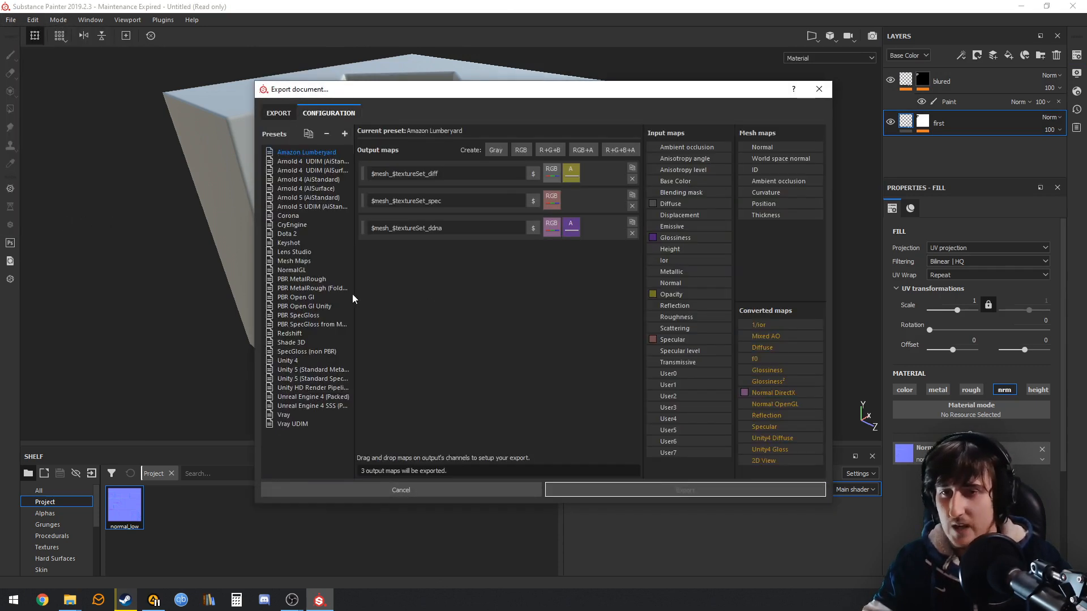
left_click(314, 270)
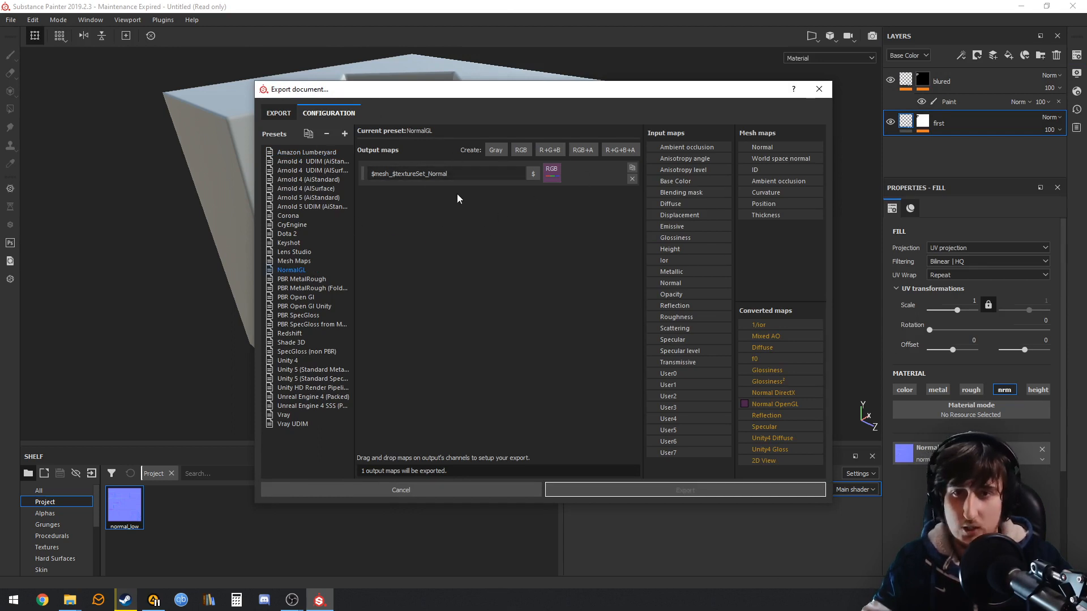
left_click(327, 134)
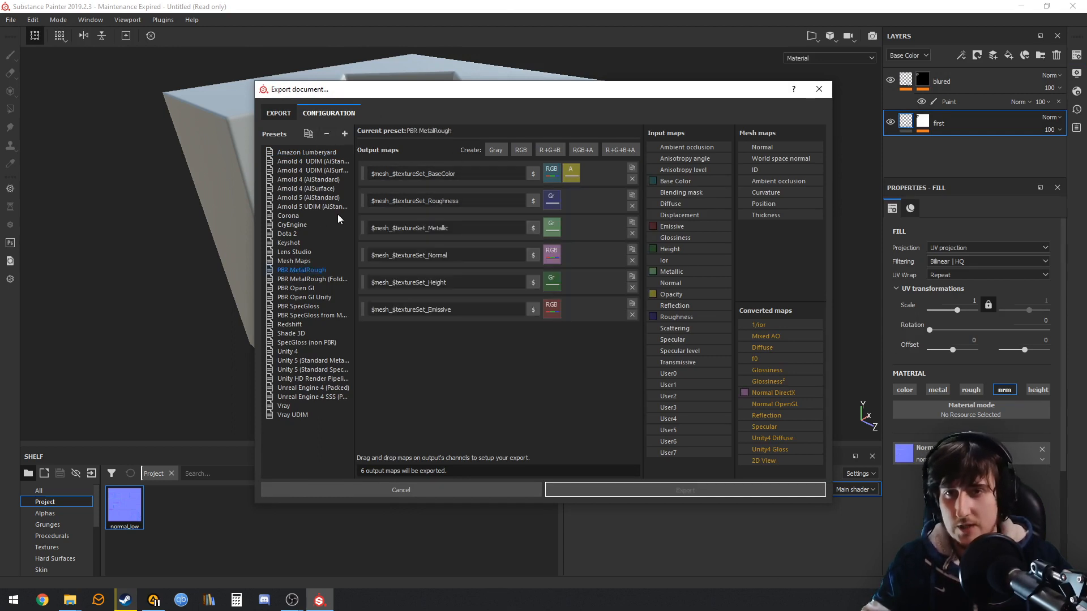
Step: Create a new export preset and name it NormalGL
left_click(344, 135)
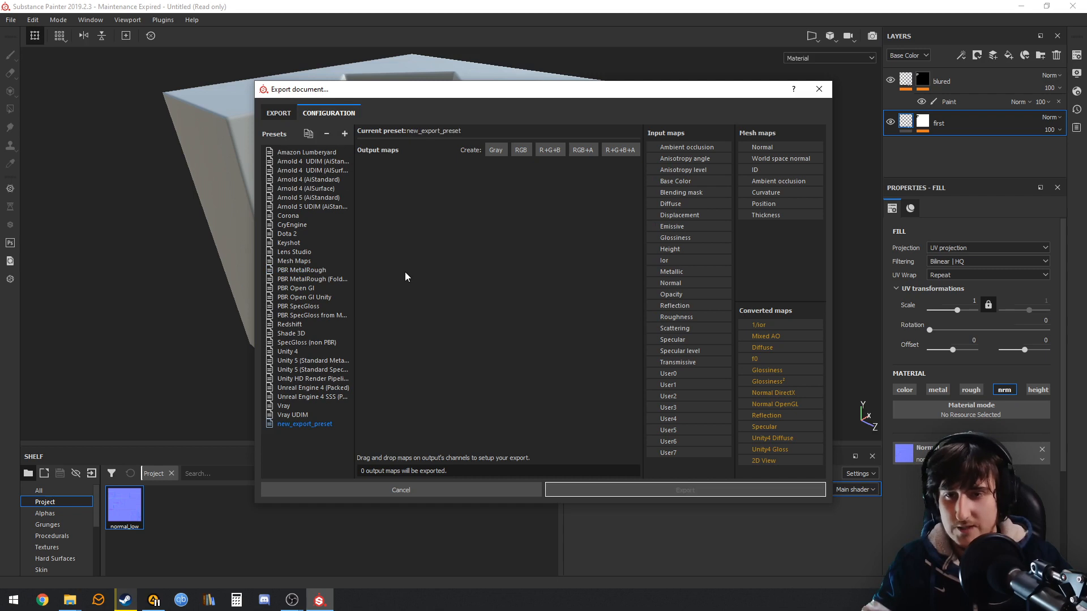
double_click(307, 424)
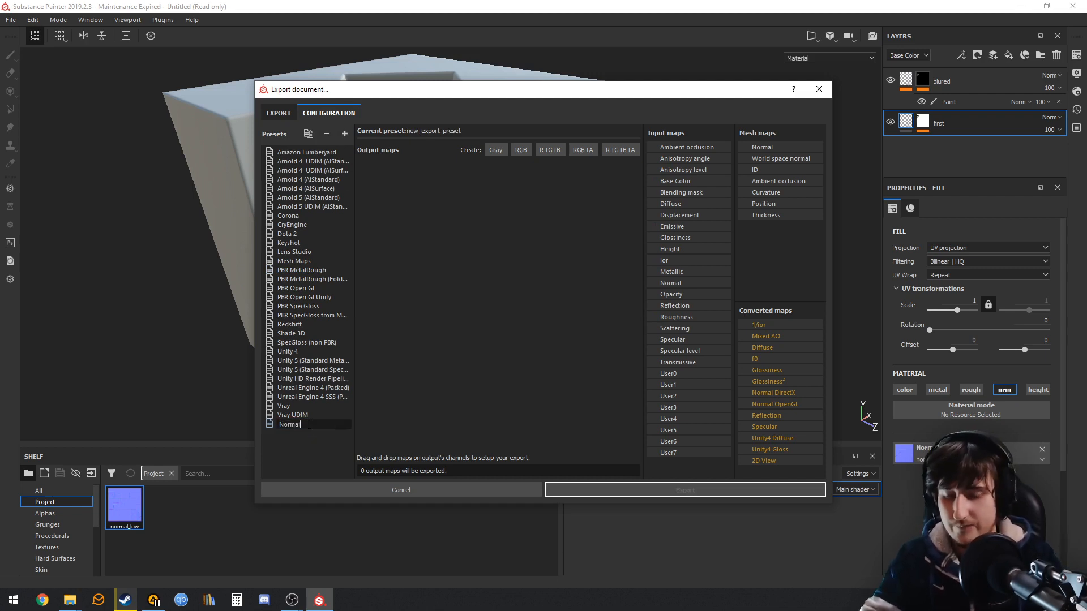
key("Return")
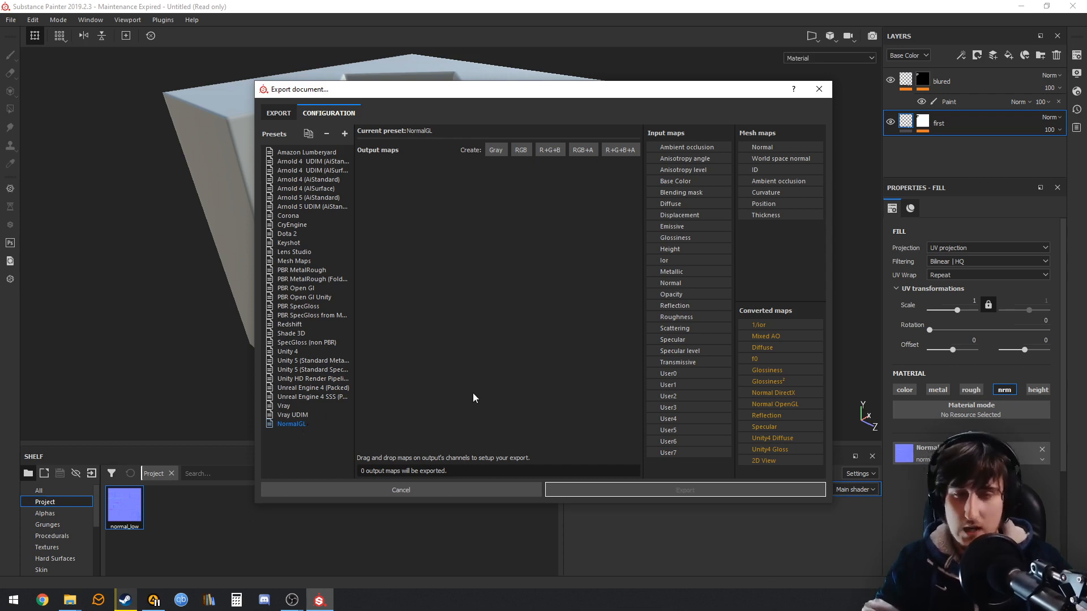
Step: Add an RGB output map to the NormalGL preset and assign the converted Normal OpenGL map's RGB channels to it
left_click_drag(400, 93, 375, 93)
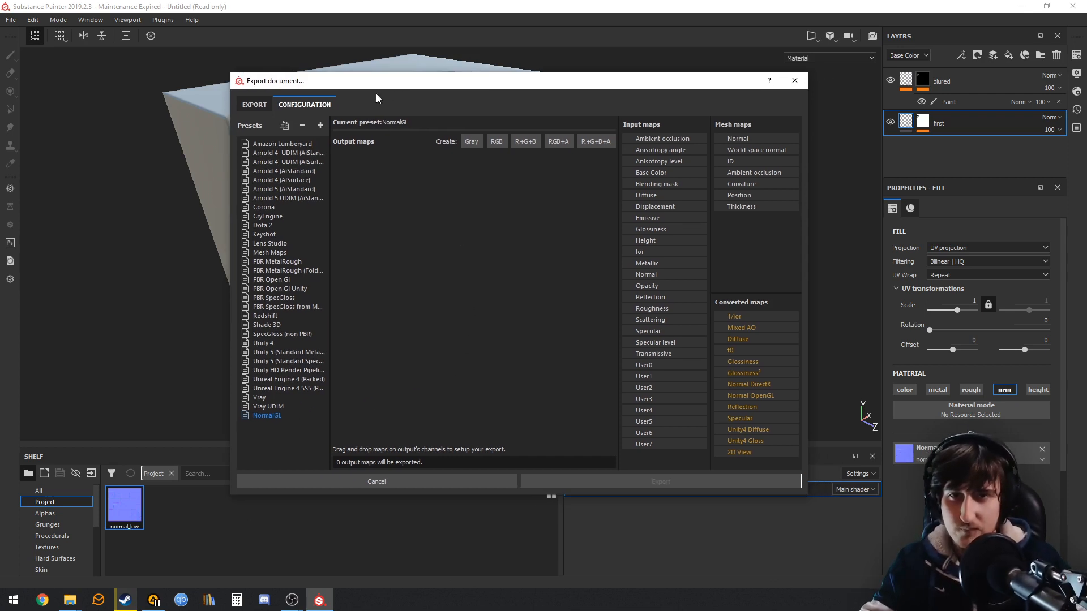
left_click(497, 141)
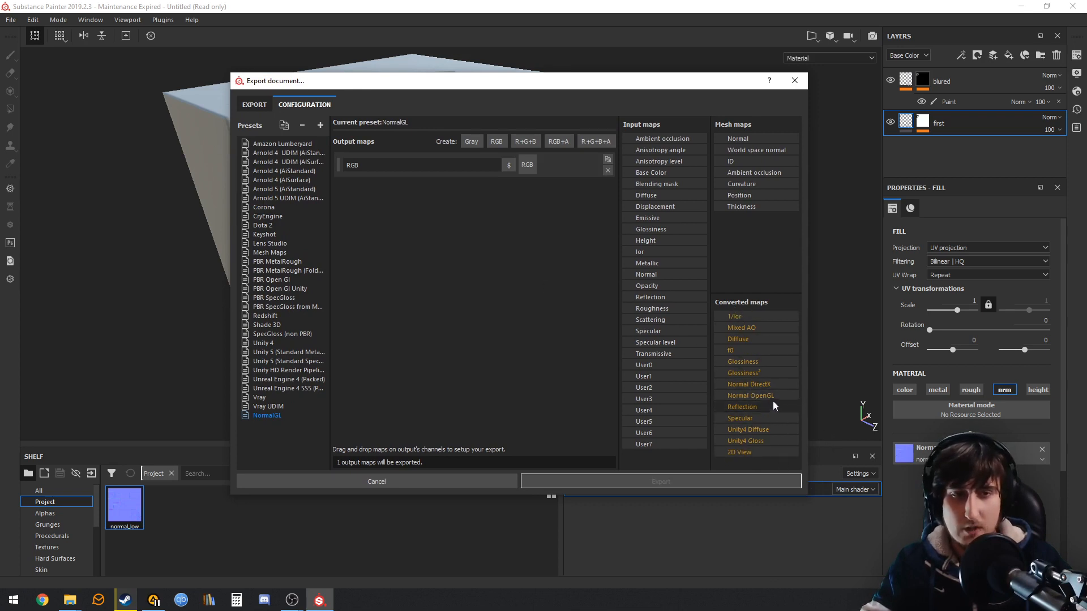
left_click_drag(771, 397, 527, 169)
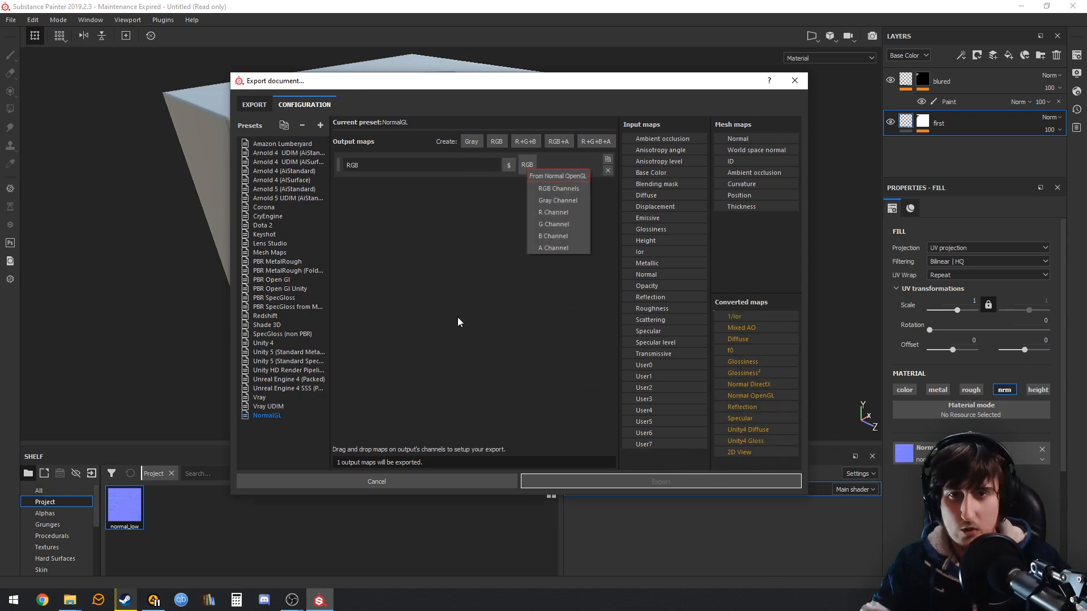
left_click(573, 189)
Step: Name the NormalGL preset's output map "$mesh_$textureSet_Normal", reusing the normal map name from the PBR Open Gl Unity preset
left_click(286, 361)
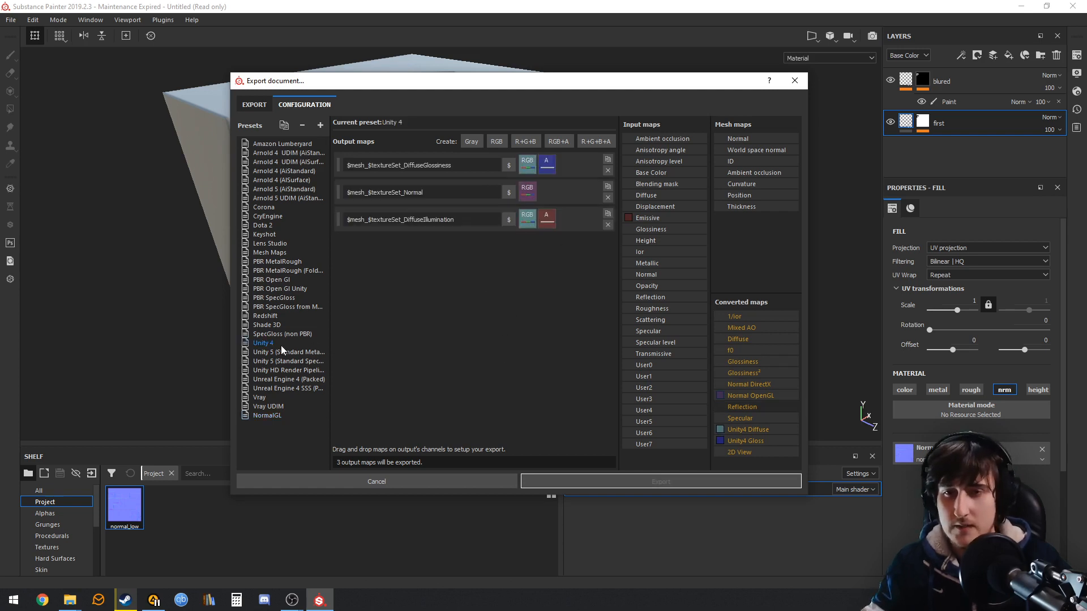
left_click(286, 289)
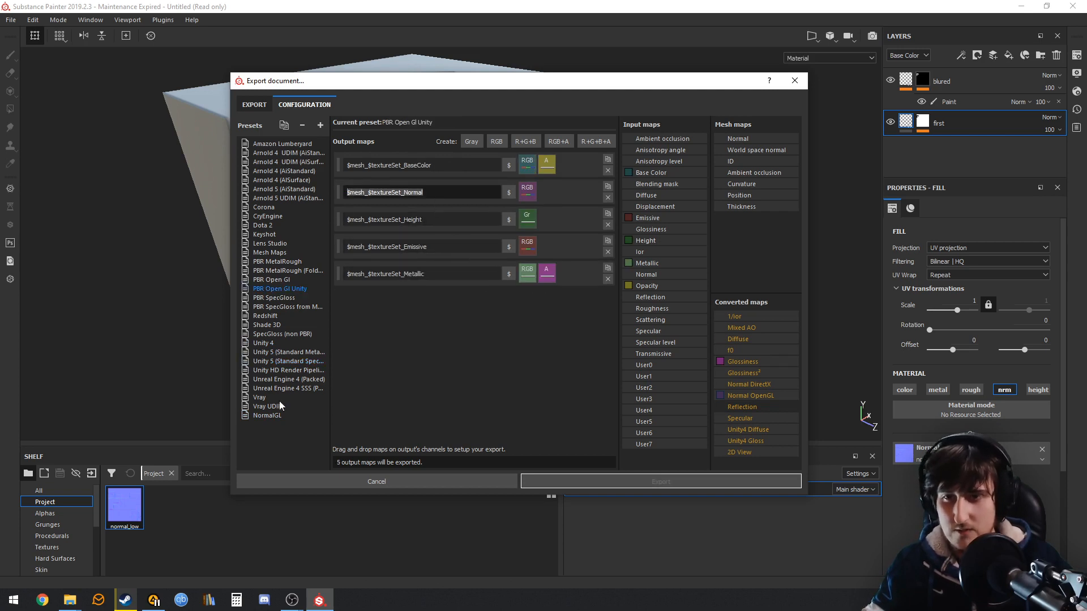
left_click(268, 415)
type("$mesh_$textureSet_Normal")
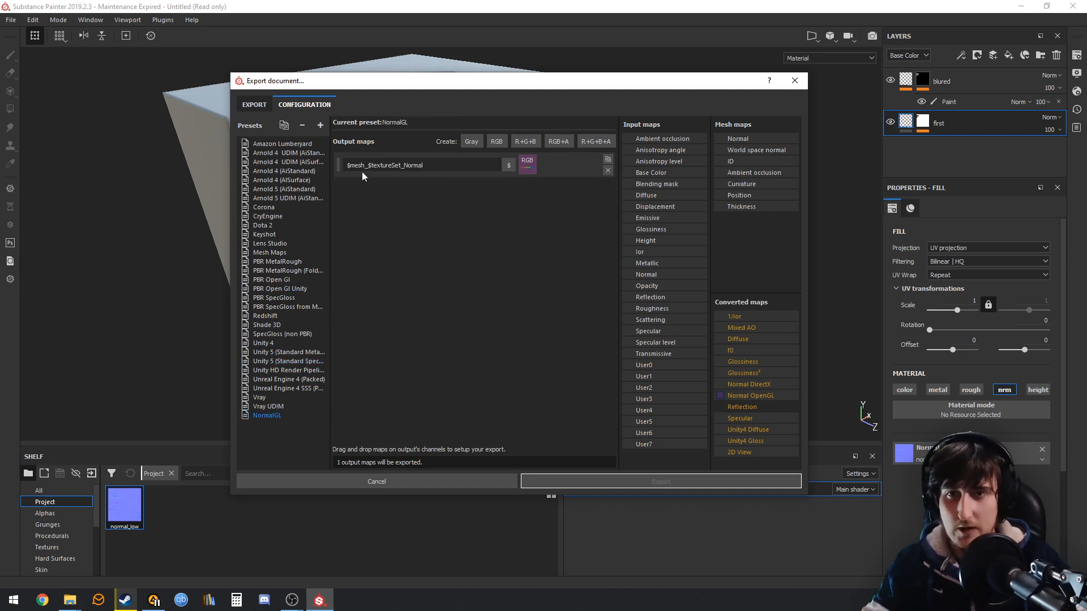
Step: Choose the NormalGL preset as the configuration for the texture export
left_click(254, 104)
left_click(464, 144)
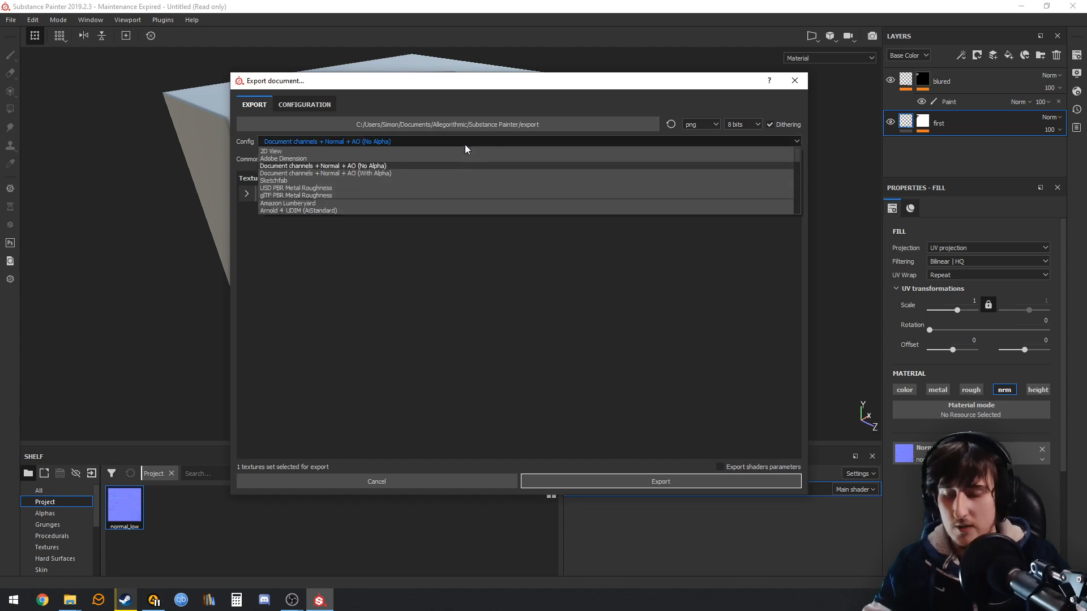
key("Return")
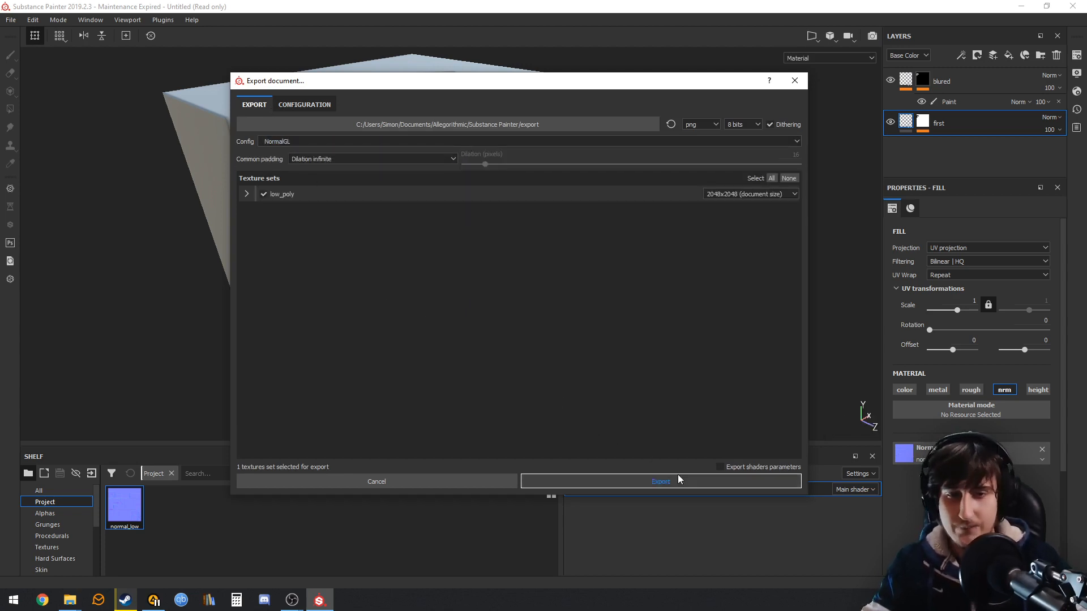
Step: Set the Desktop as the output folder and export the low_poly texture set
left_click(630, 124)
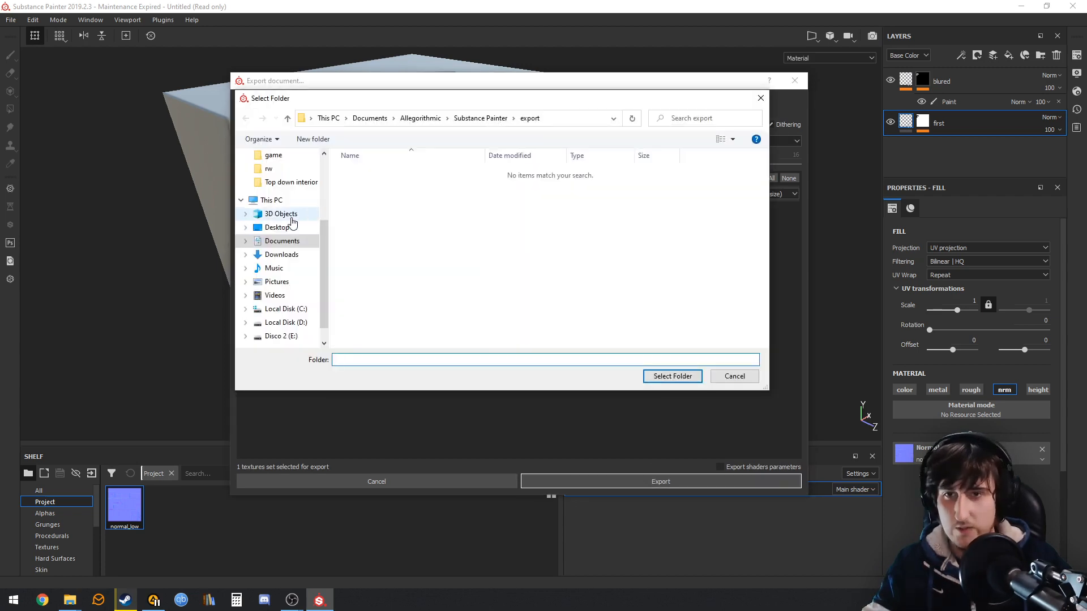
left_click(280, 227)
left_click(669, 374)
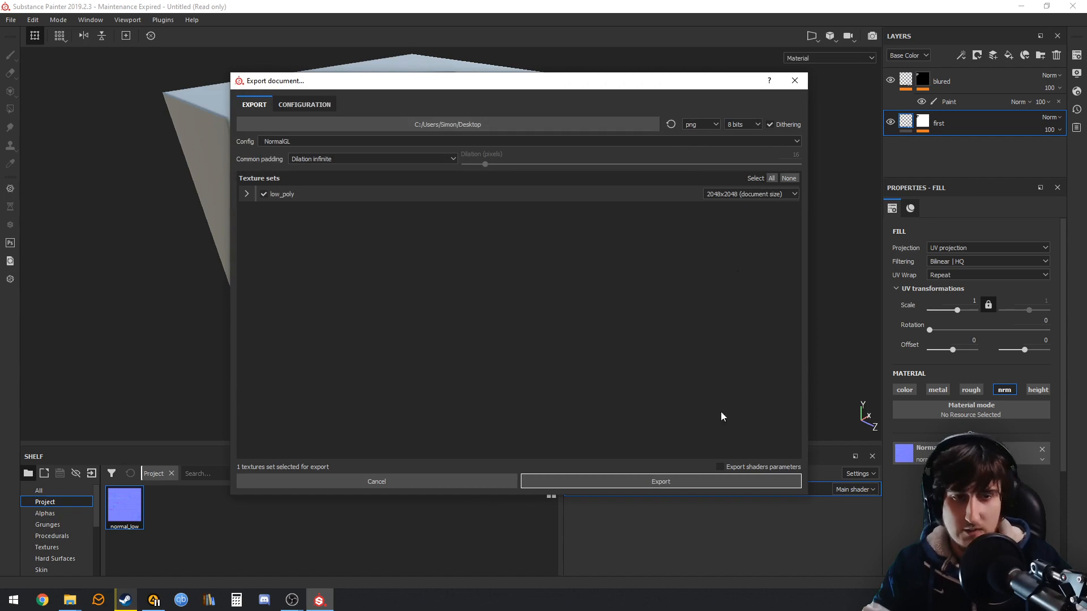
left_click(659, 482)
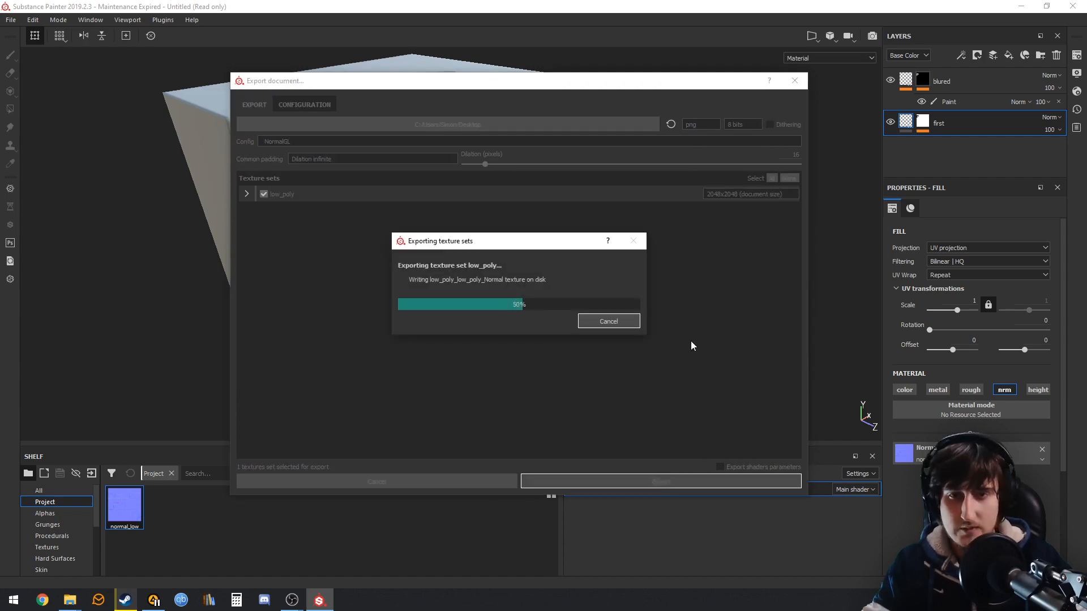
Step: Open the export folder and bring low_poly_low_poly_Normal.png into Substance Painter's shelf for import
left_click(471, 301)
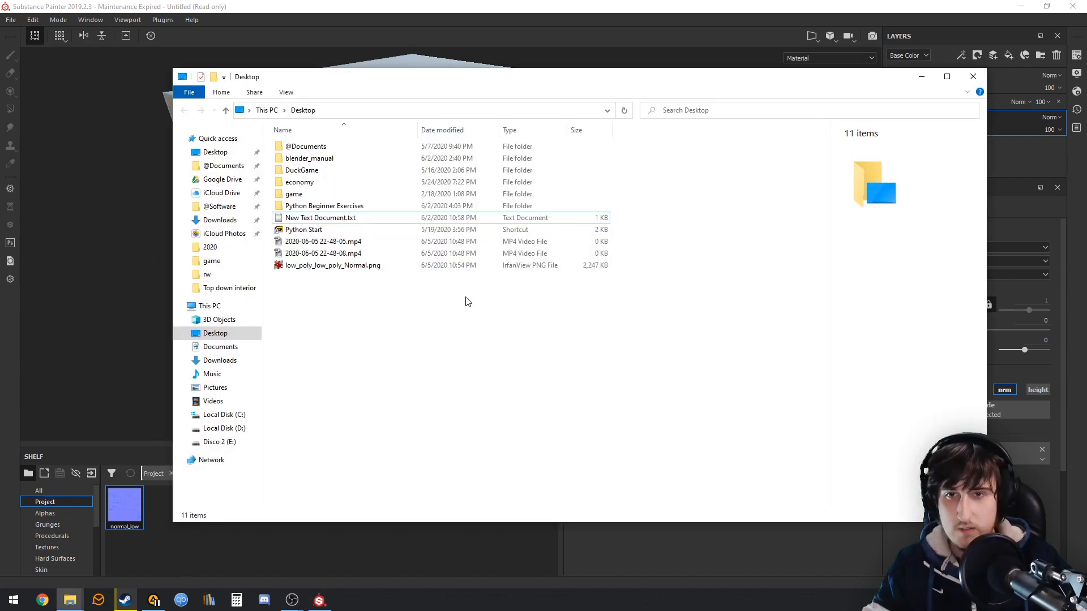
left_click_drag(316, 86, 414, 95)
left_click_drag(439, 276, 239, 524)
left_click(1019, 86)
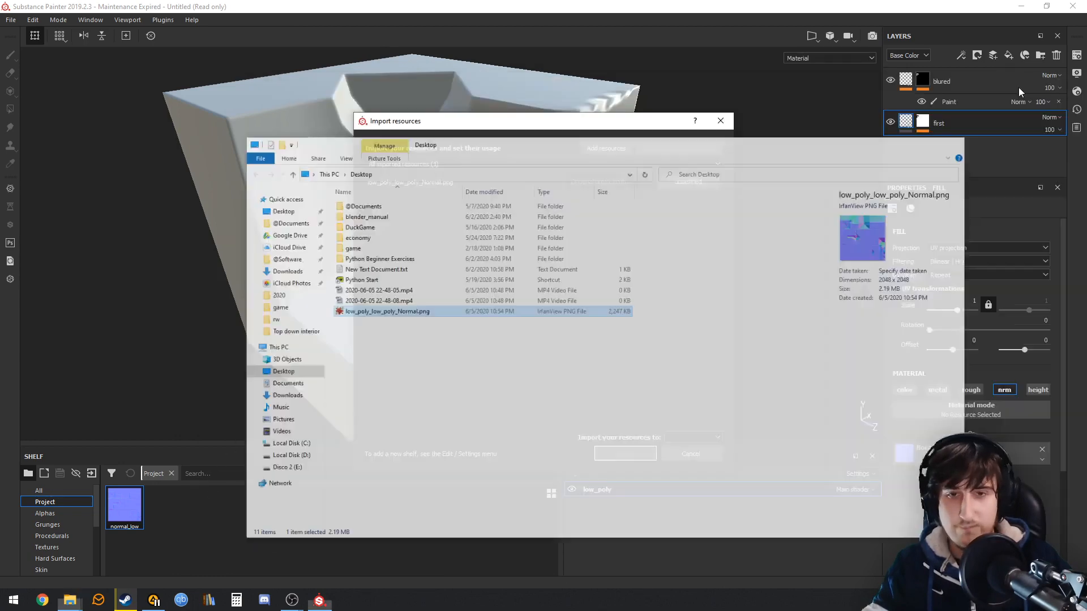
Step: Import low_poly_low_poly_Normal as a texture into the Untitled project and show the project's resources in the shelf
left_click(686, 181)
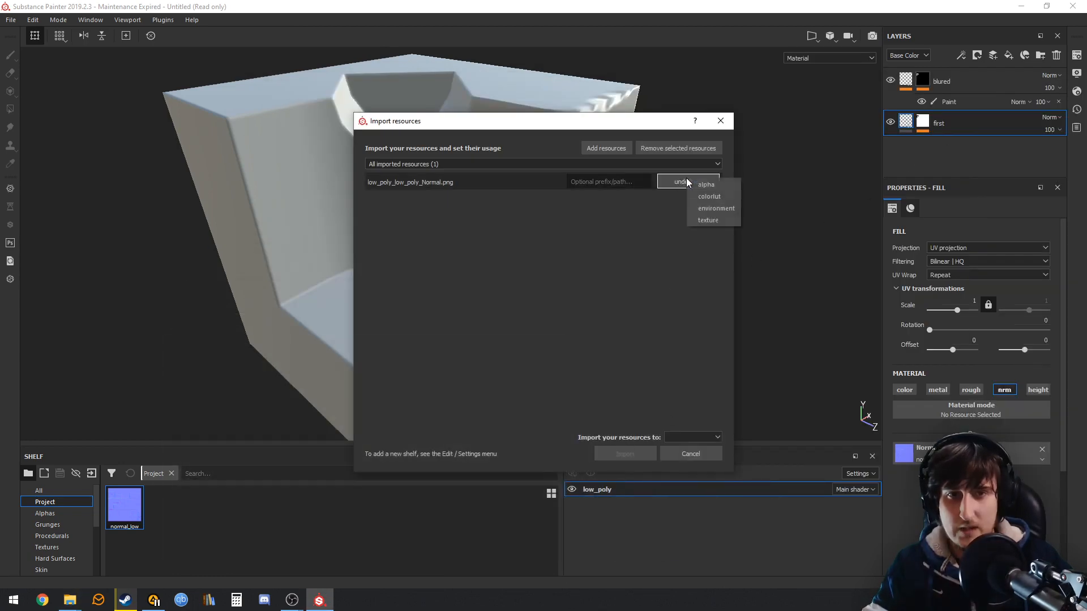
left_click(715, 219)
left_click(680, 436)
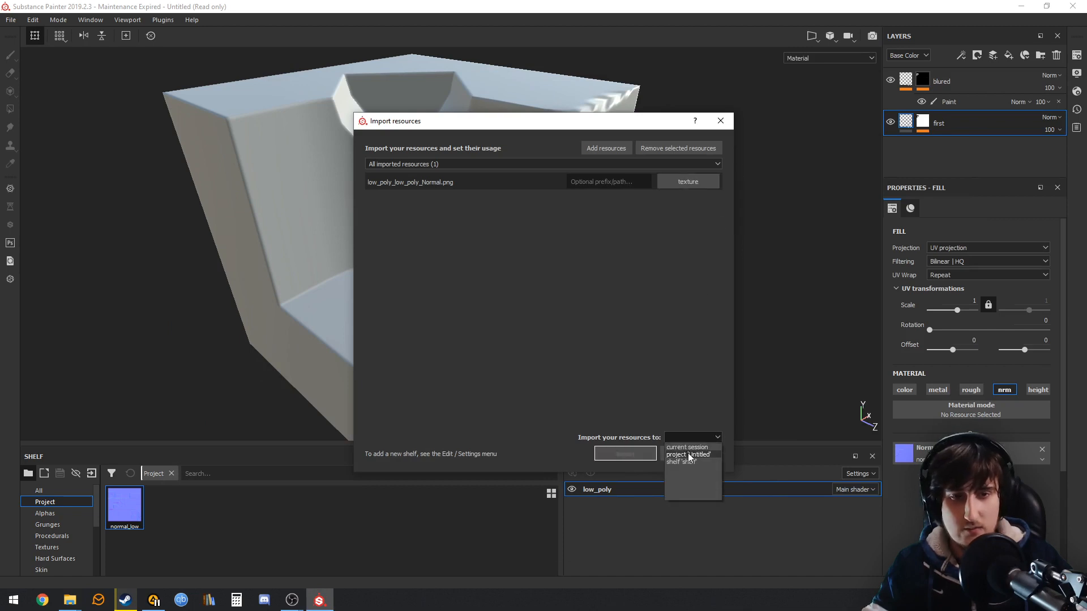
left_click(694, 456)
left_click(625, 454)
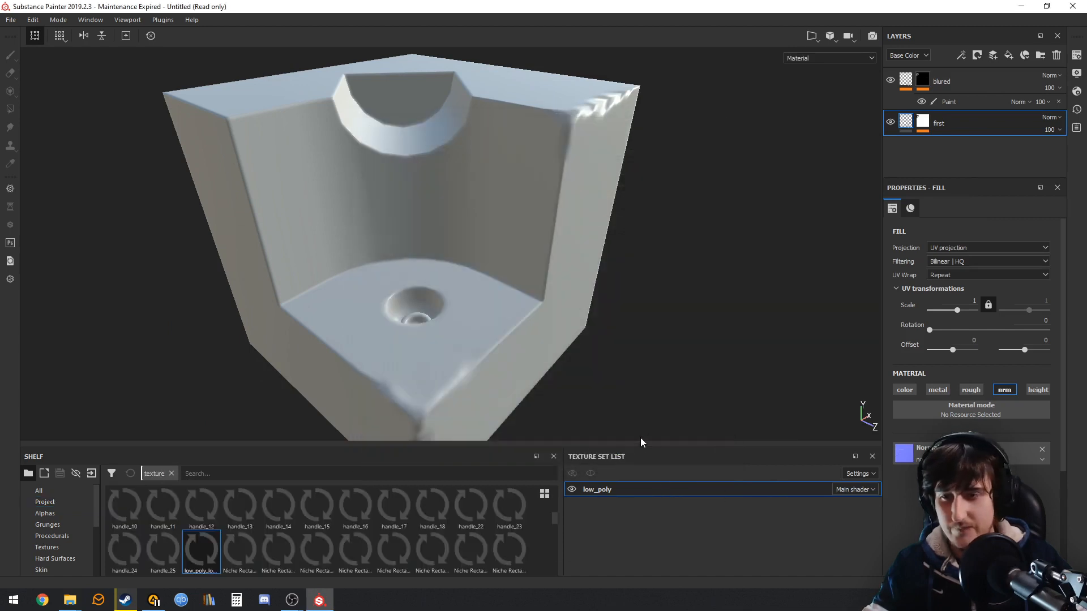
left_click(45, 502)
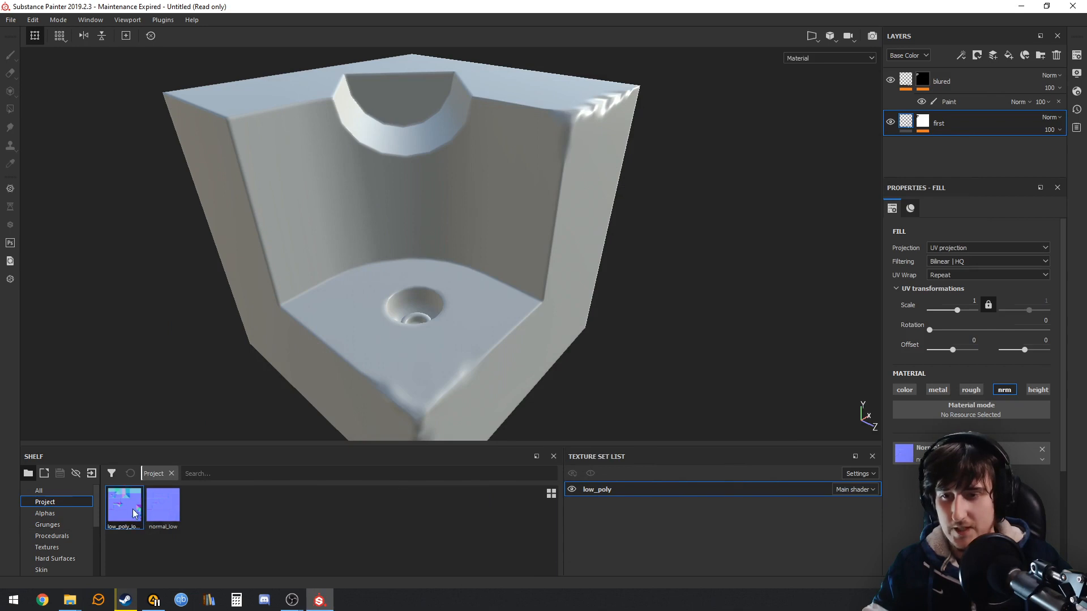
Step: Delete the first and blured layers from the layer stack
left_click(1056, 55)
left_click(1056, 55)
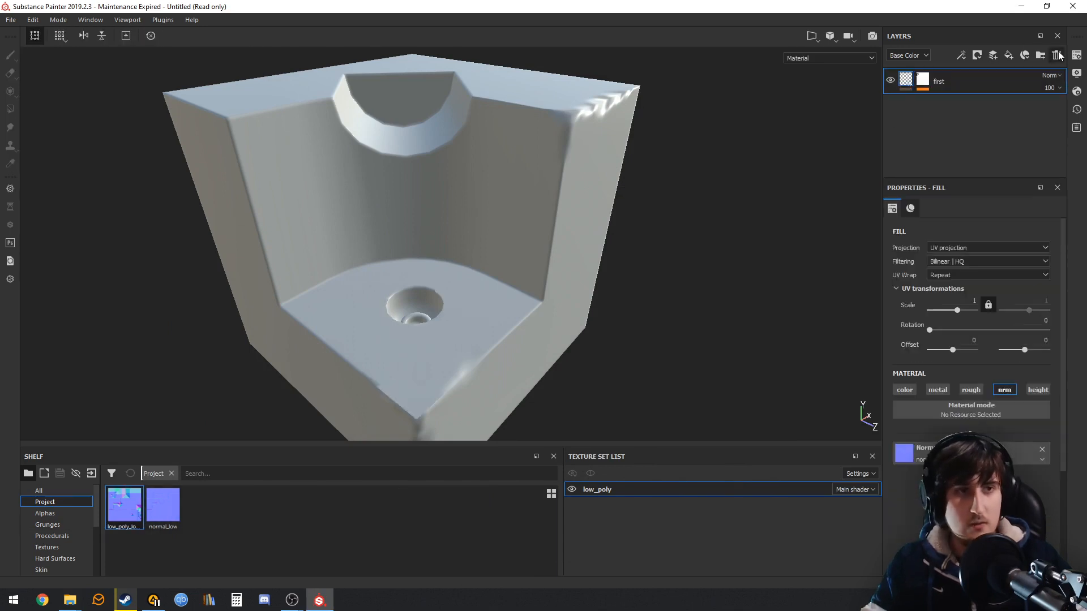
left_click(1056, 55)
Step: Assign low_poly_low_poly_Normal as the normal mesh map in the texture set settings and check it on the block
scroll(583, 254, "up", 5)
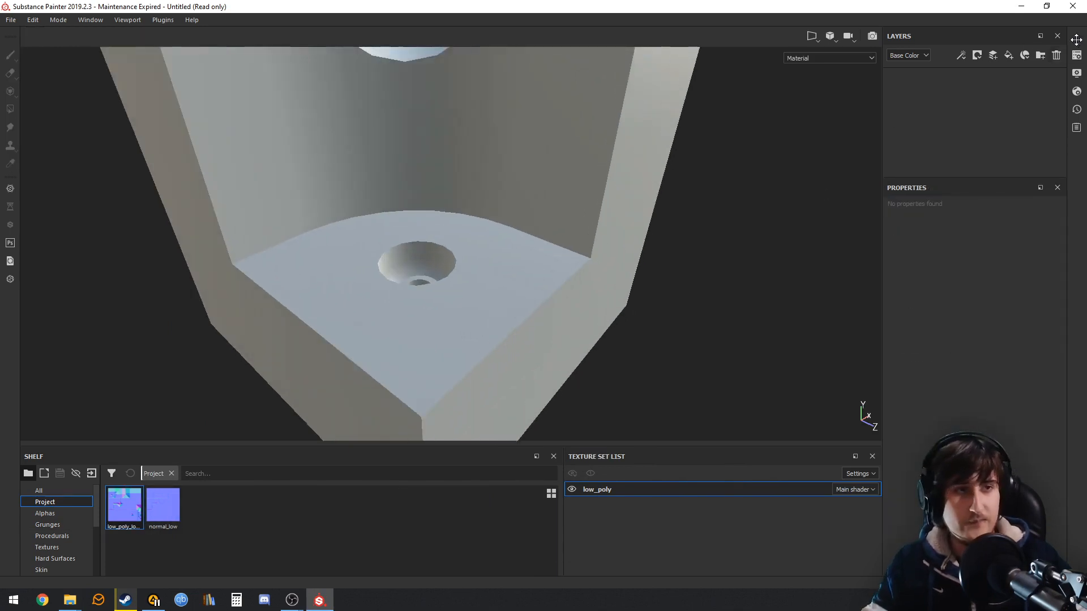
left_click(1076, 74)
left_click(1077, 56)
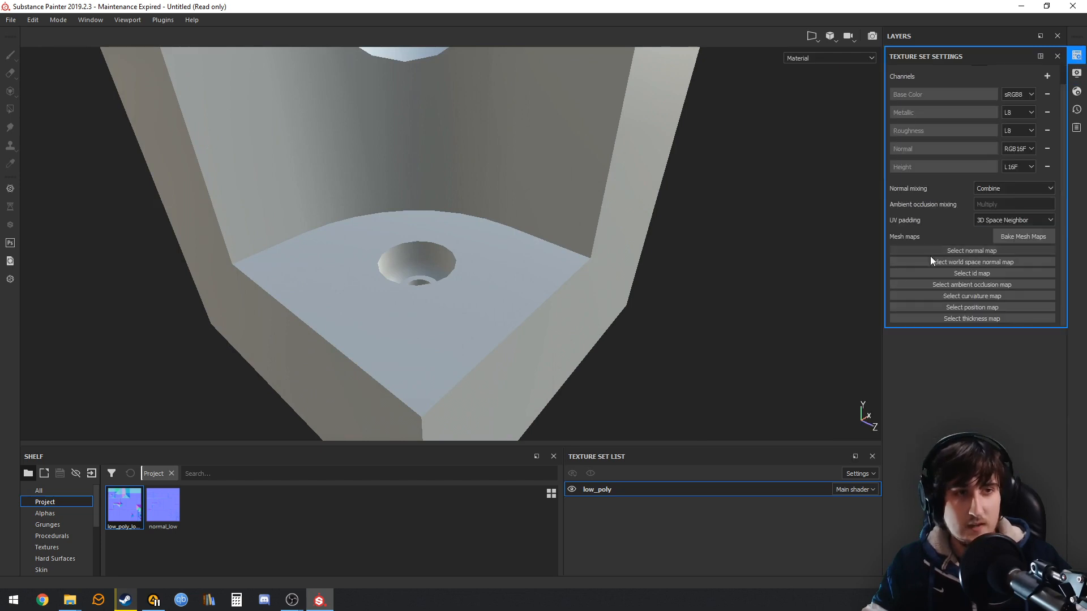
mouse_move(130, 510)
left_mouse_down()
mouse_move(907, 314)
mouse_move(978, 250)
left_mouse_up()
left_click_drag(618, 355, 514, 346, "alt")
middle_click_drag(514, 346, 650, 255, "alt")
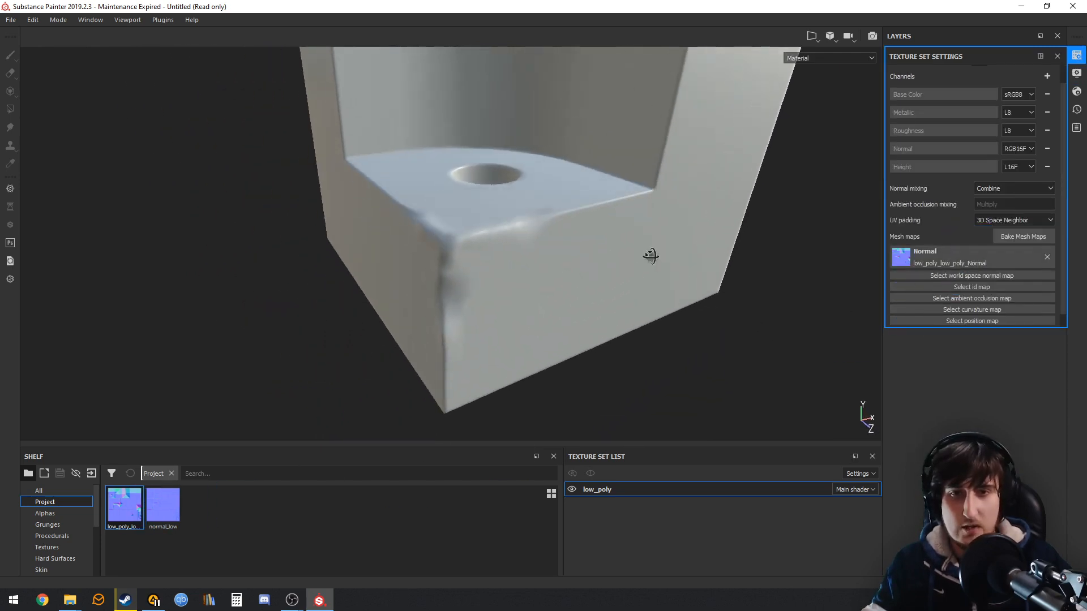
left_click_drag(650, 254, 719, 238, "alt")
right_click_drag(719, 238, 877, 261, "alt")
Step: Set up mesh map baking with the normal map excluded and an output size of 2048
left_click(1013, 237)
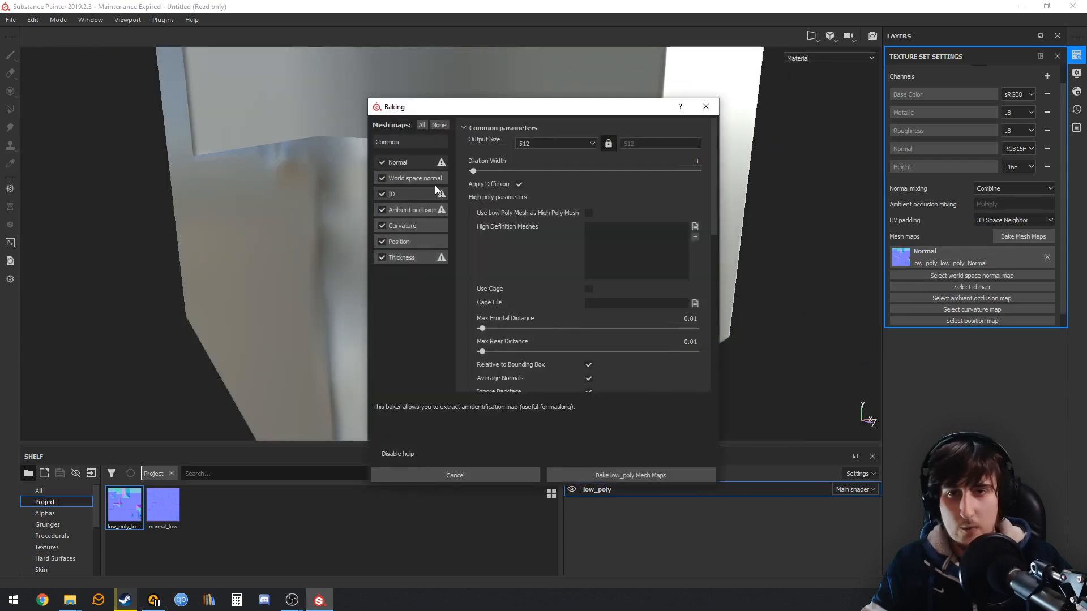
left_click(560, 144)
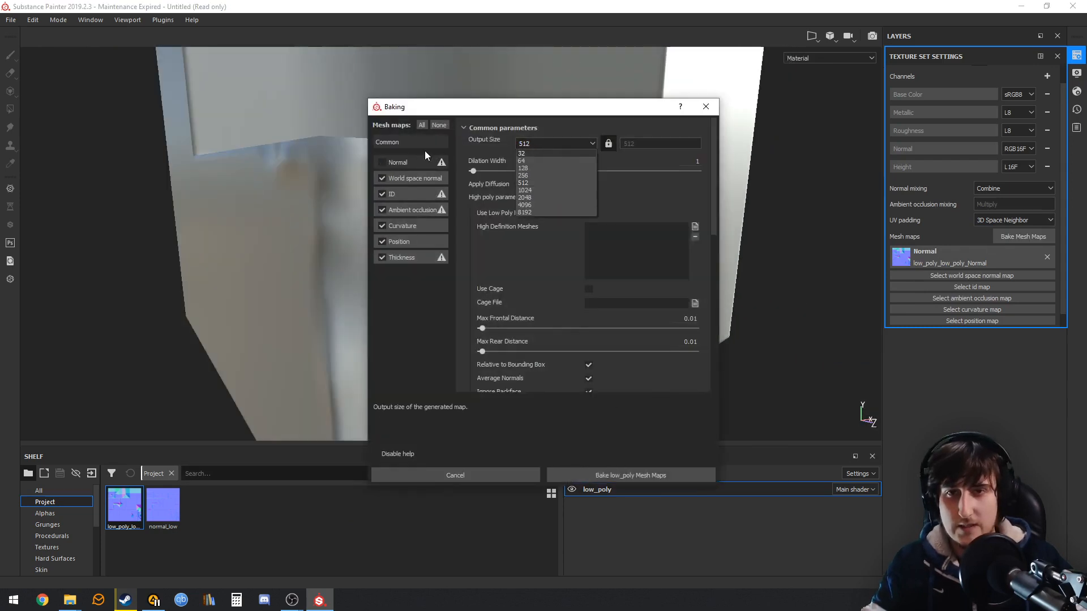
left_click(545, 197)
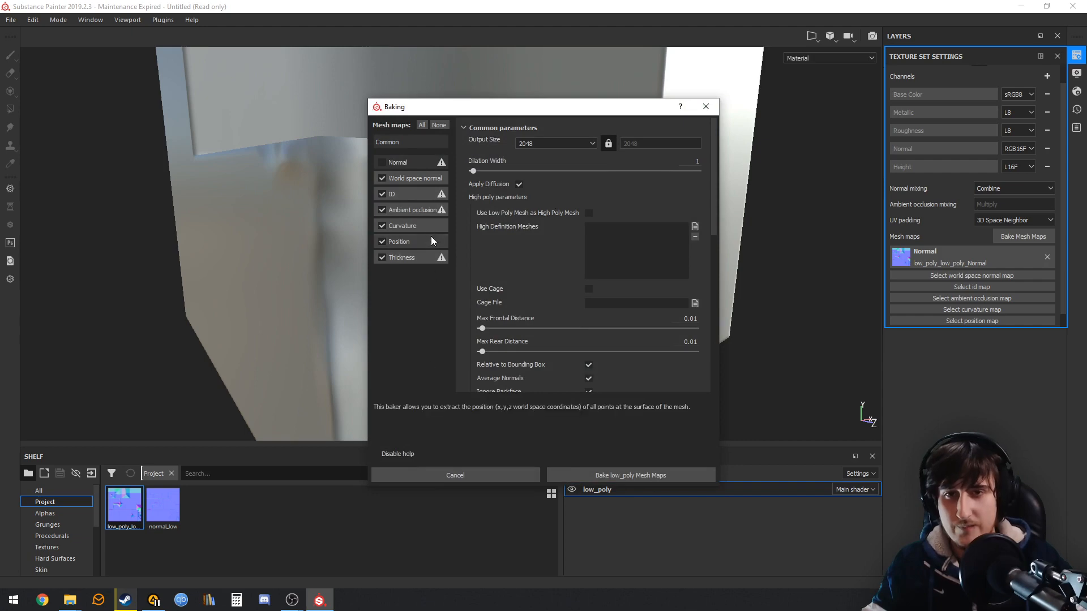
Step: Set the curvature algorithm to Per Pixel and bake the low_poly mesh maps
left_click(419, 226)
left_click(542, 139)
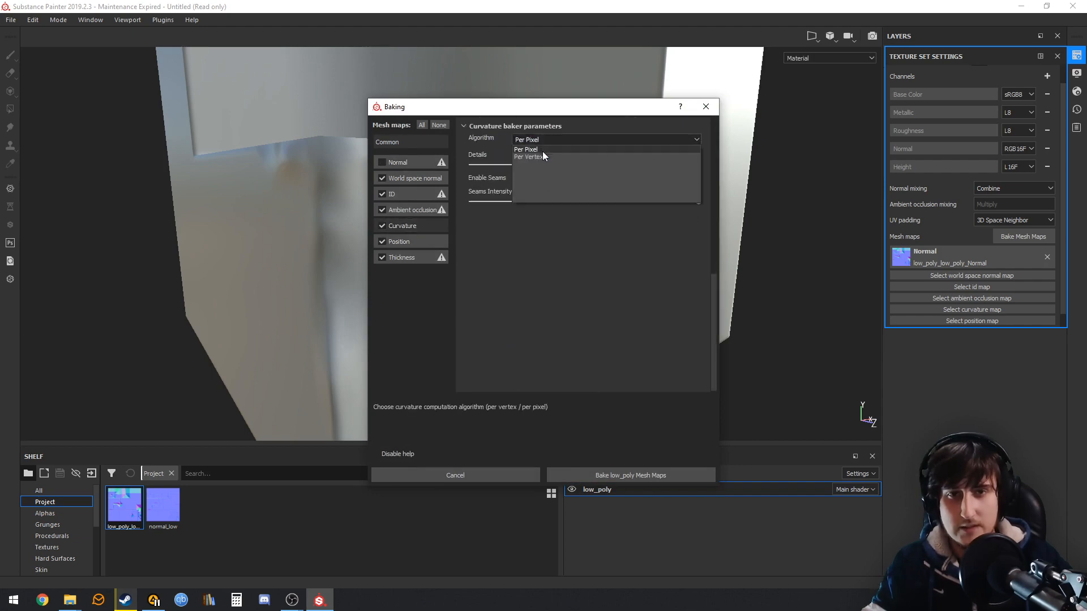
left_click(542, 151)
left_click(630, 475)
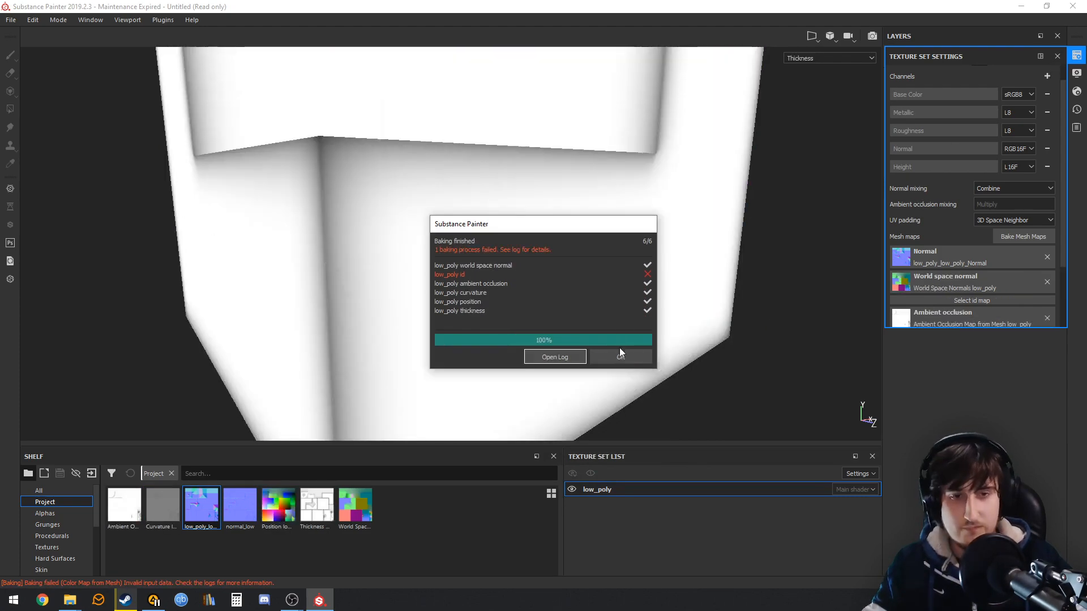
left_click(620, 355)
Step: Apply the Copper Worn smart material to the block
scroll(53, 543, "down", 2)
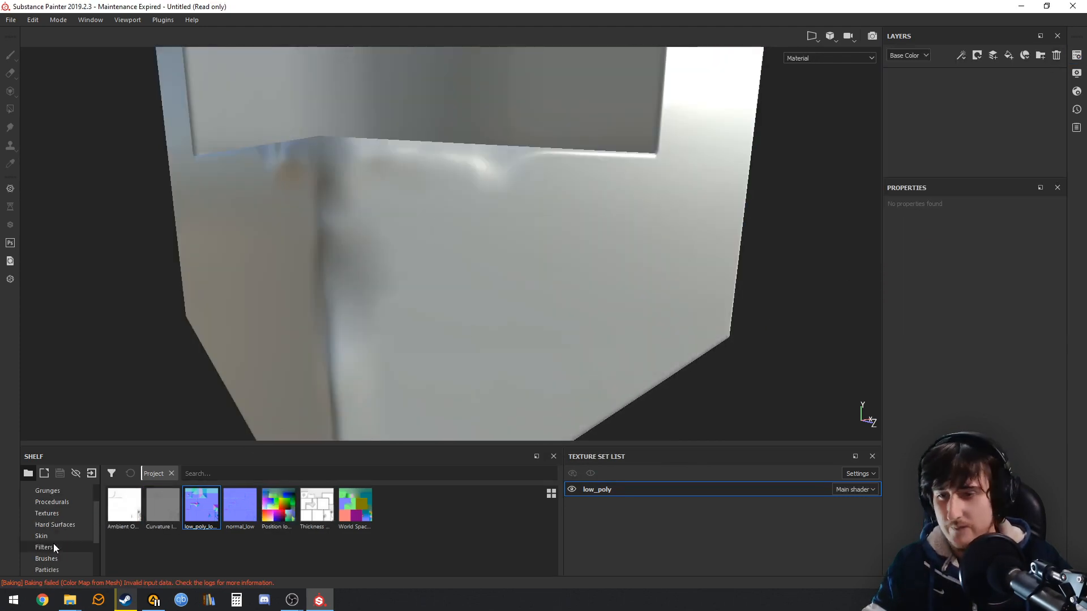
left_click(61, 568)
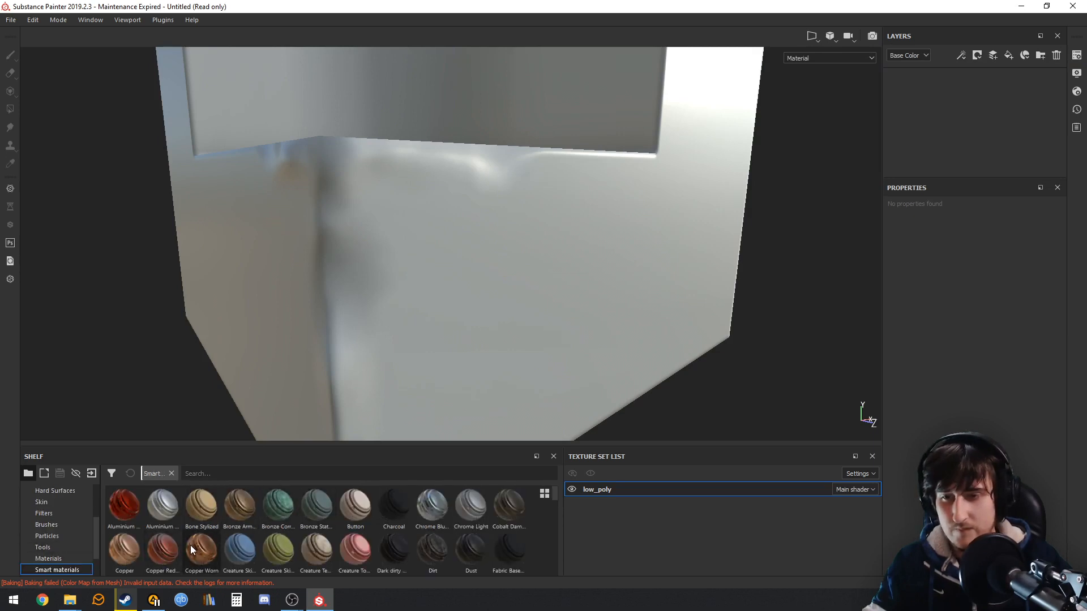
left_click_drag(195, 549, 478, 304)
Step: Examine the Copper Worn material around the block's floor recess, front edges and upper corner for normal map artifacts
left_click_drag(546, 235, 557, 305, "alt")
middle_click_drag(557, 306, 524, 366, "alt")
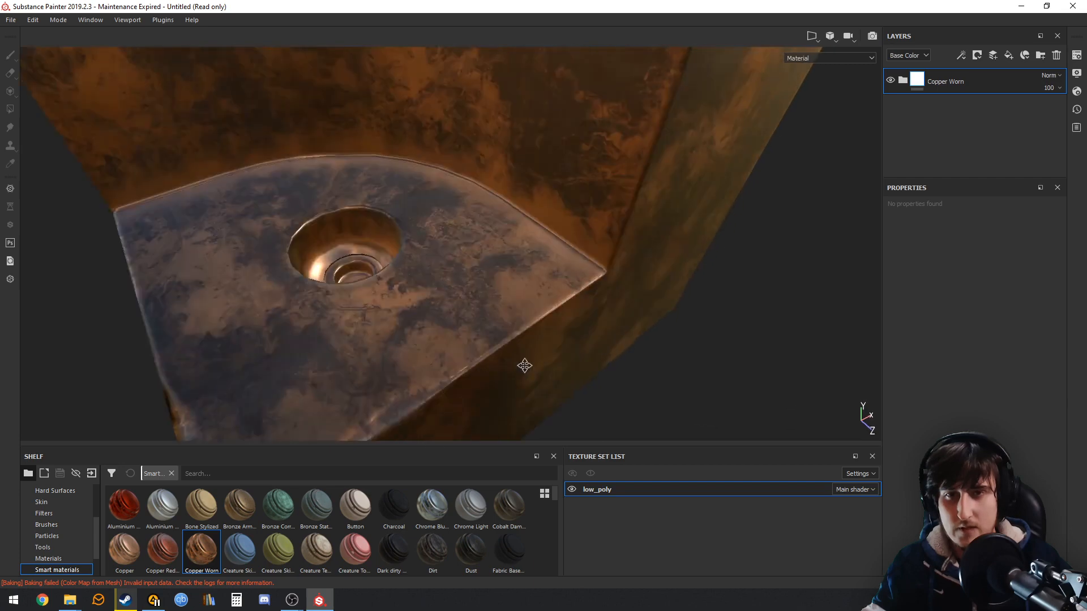
scroll(569, 289, "down", 5)
left_click_drag(570, 289, 460, 295, "alt")
scroll(461, 296, "up", 5)
left_click_drag(537, 247, 514, 297, "alt")
middle_click_drag(713, 277, 571, 263, "alt")
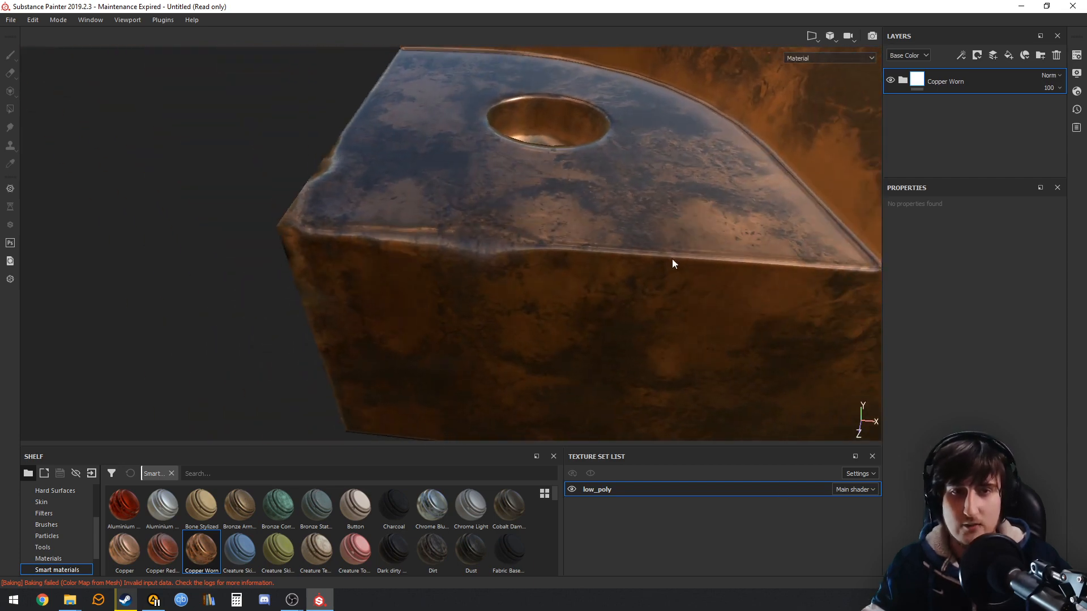
left_click_drag(673, 259, 626, 217, "alt")
scroll(626, 217, "down", 3)
middle_click_drag(680, 220, 766, 221, "alt")
scroll(480, 332, "up", 3)
left_click_drag(766, 220, 663, 315, "alt")
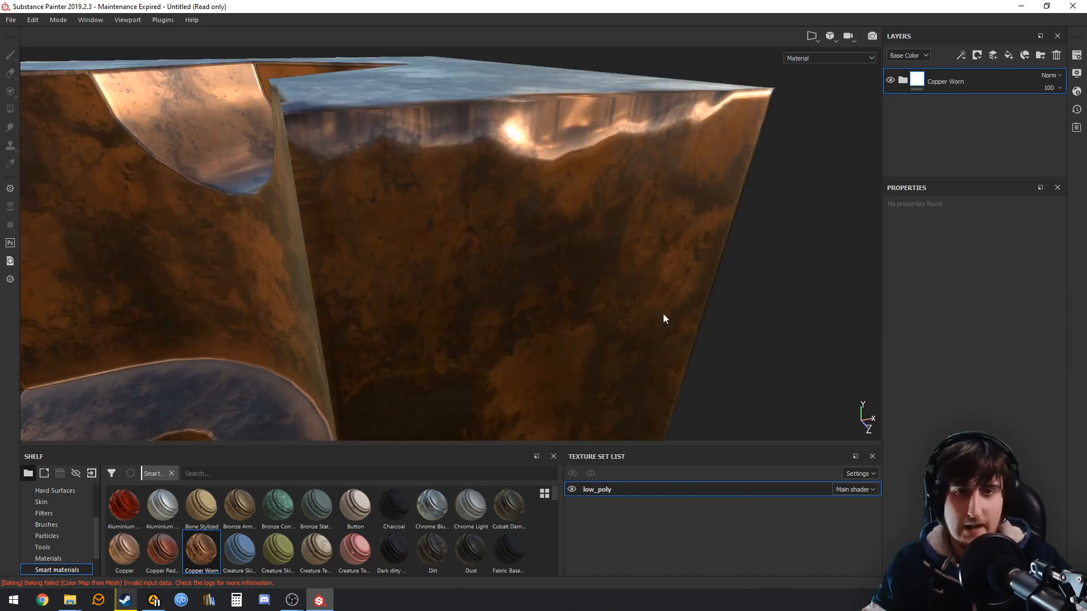
scroll(664, 319, "down", 3)
left_click_drag(722, 233, 632, 262, "alt")
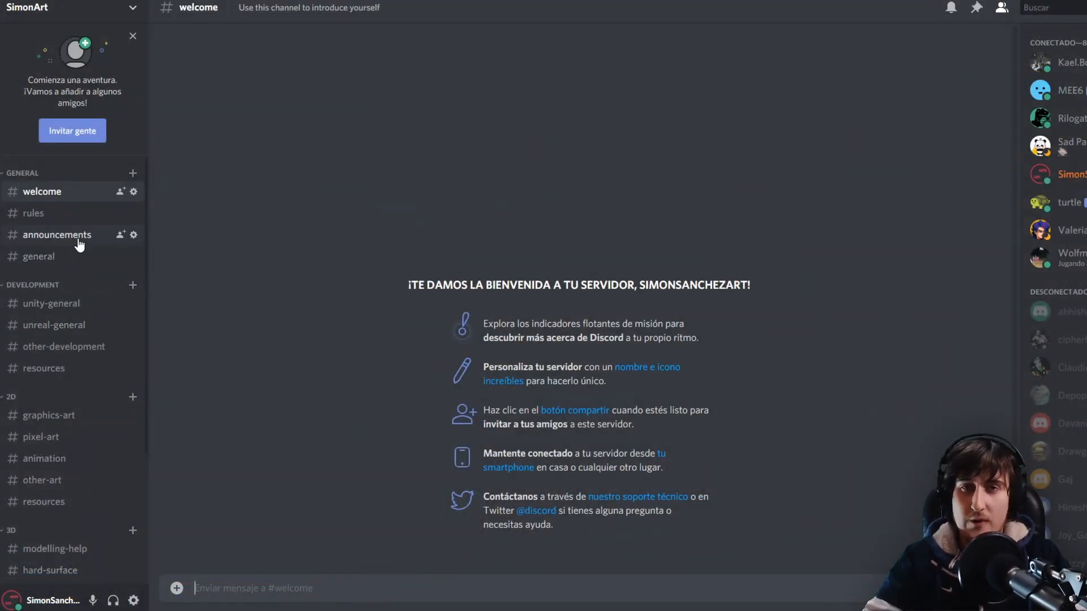
Step: Look through the Discord server's announcements, general, unity-general, unreal-general, other-development, pixel-art and modelling-help channels
left_click(78, 240)
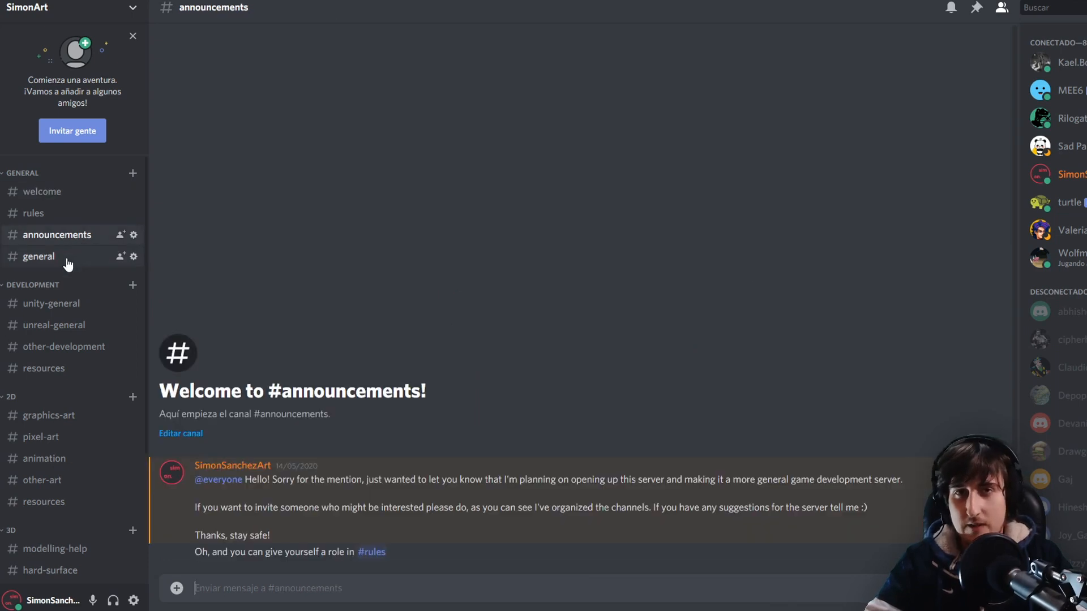
left_click(67, 259)
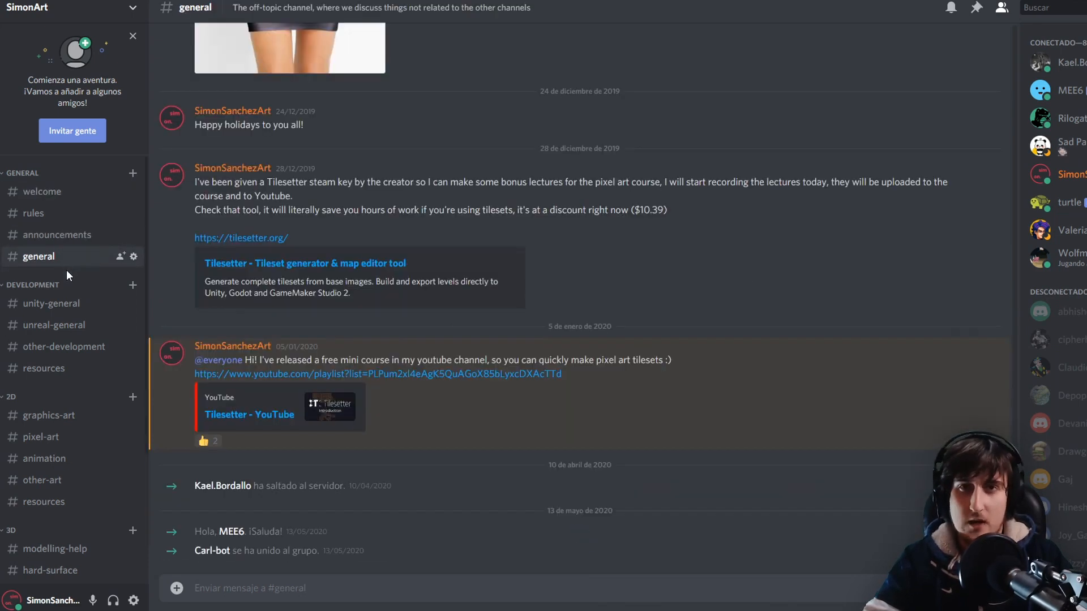
left_click(57, 303)
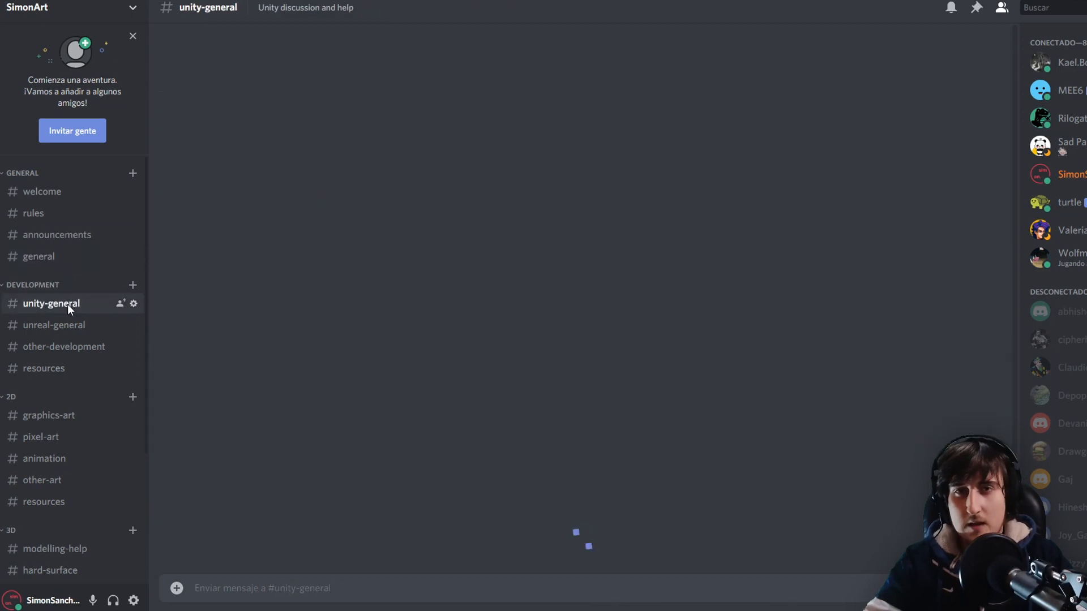
left_click(66, 326)
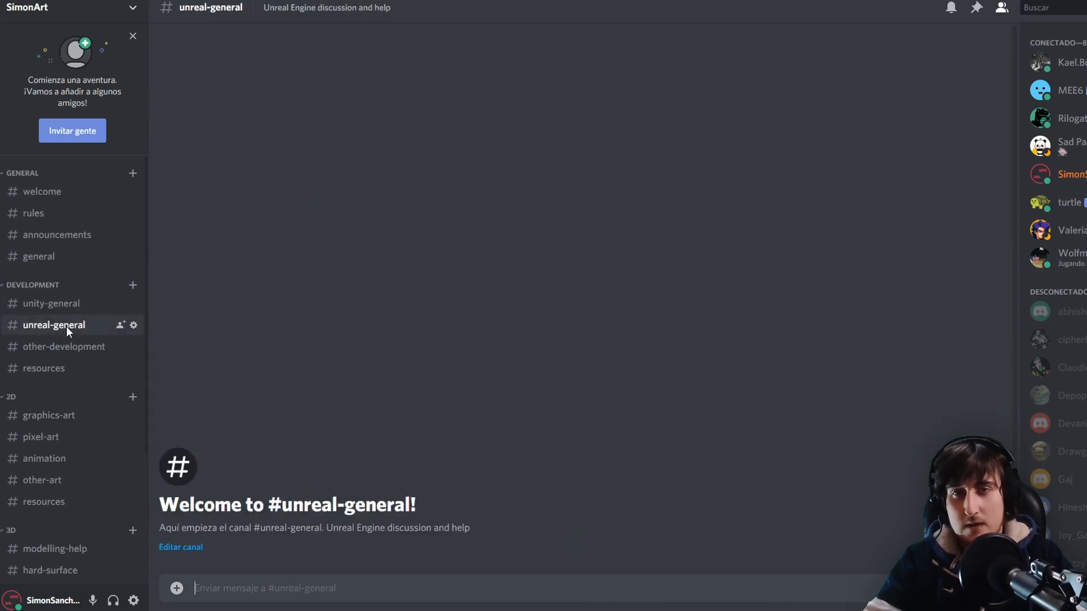
left_click(66, 347)
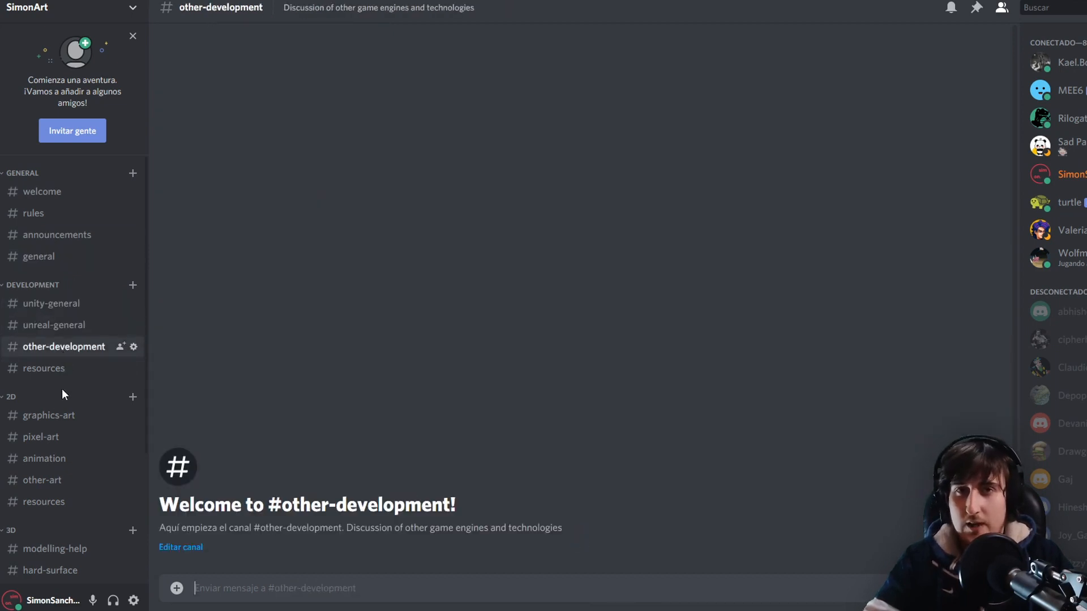
left_click(59, 439)
scroll(66, 453, "down", 3)
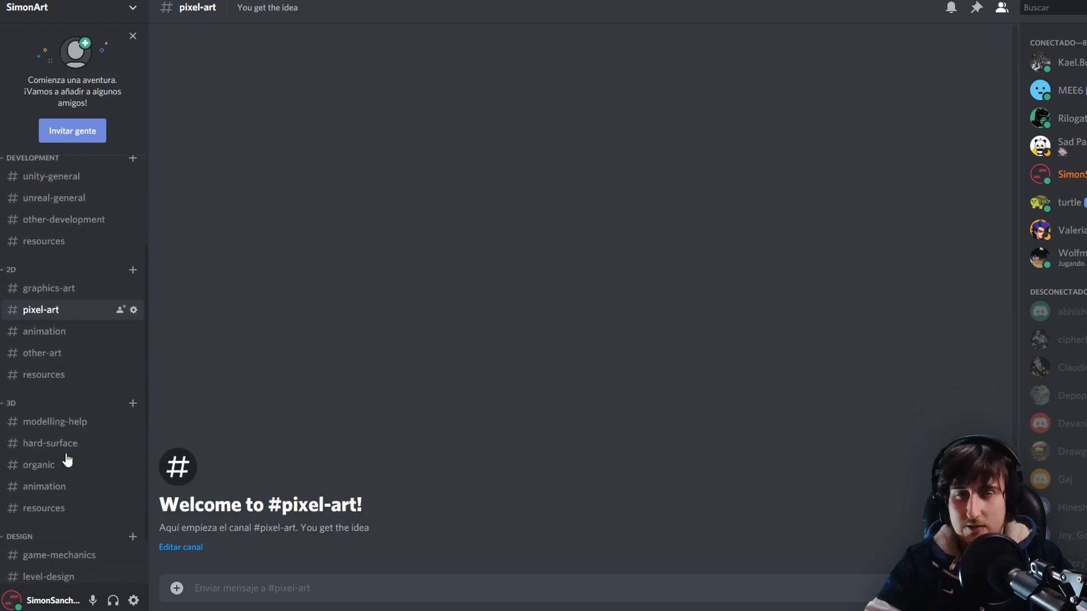
left_click(63, 424)
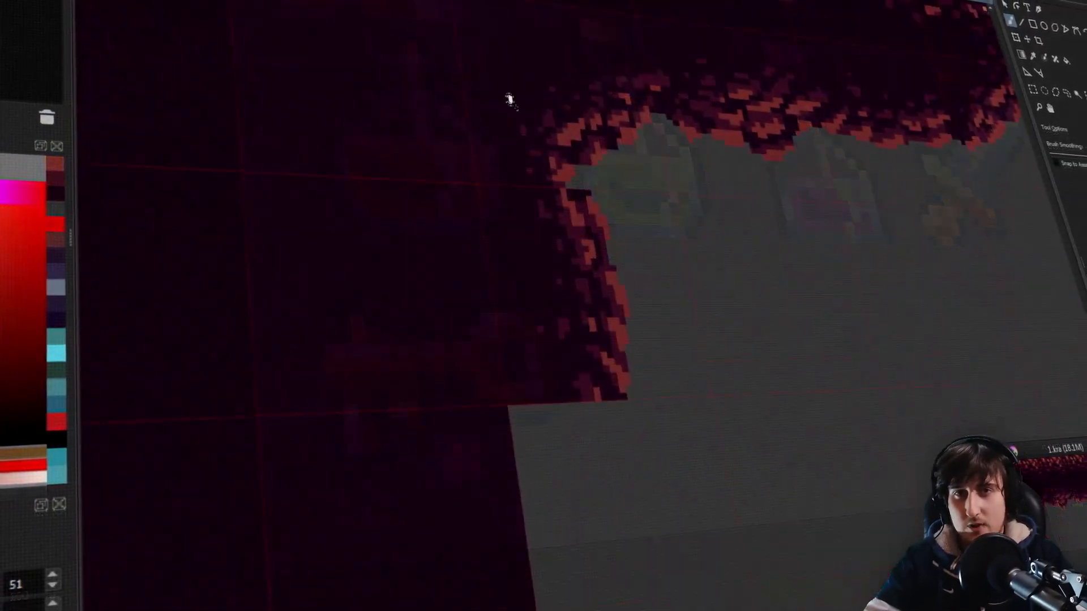
left_click_drag(507, 100, 702, 224)
left_click_drag(566, 103, 667, 485)
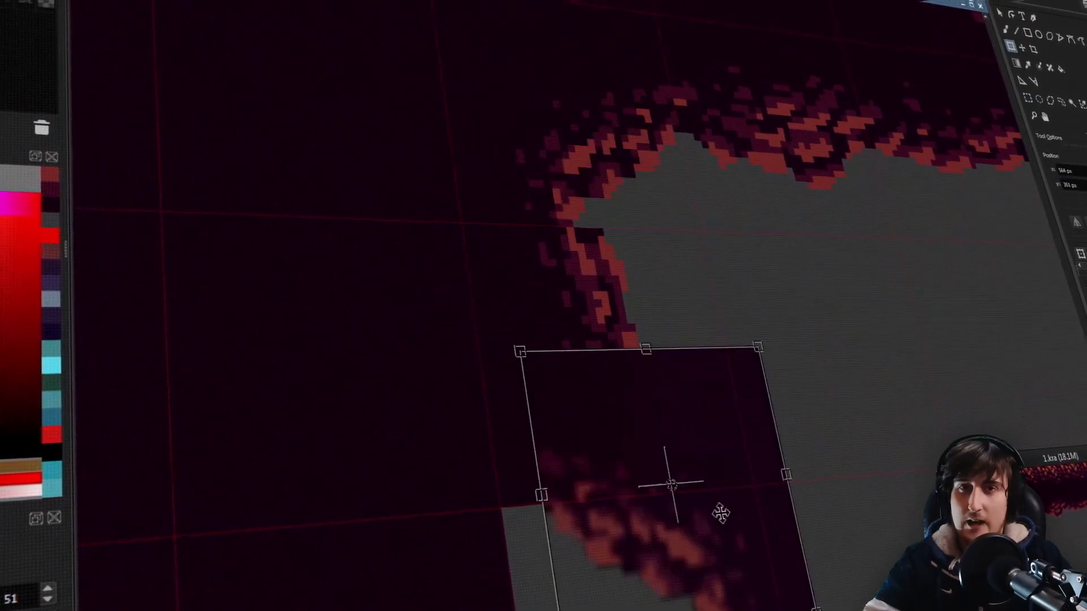
left_click_drag(668, 485, 679, 490)
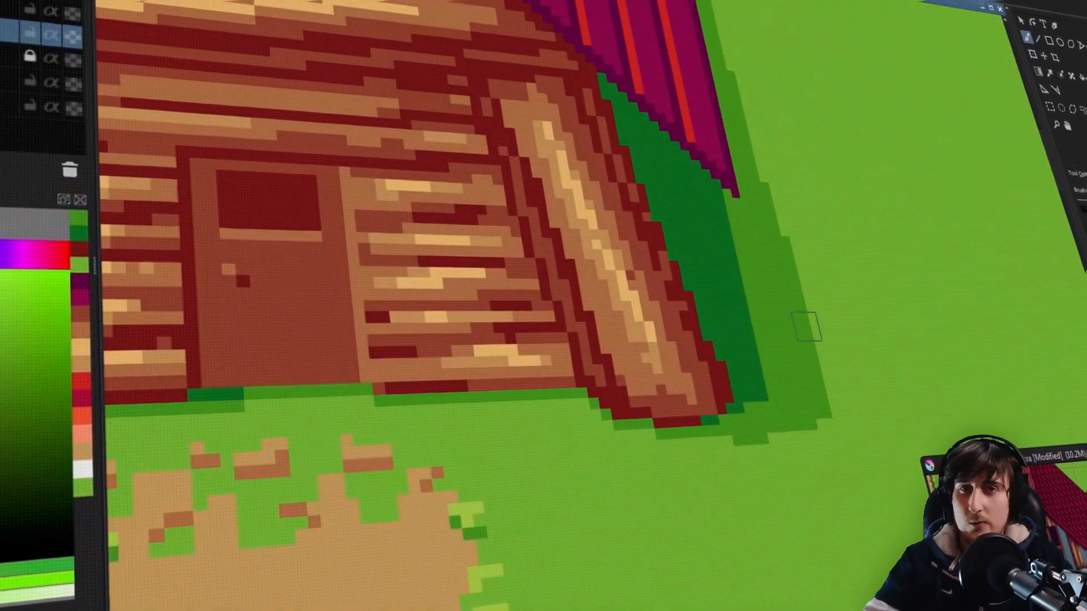
Step: Paint jagged grass strokes along the edge of the dark green shadow beside the pixel-art log house
left_click_drag(806, 326, 780, 345)
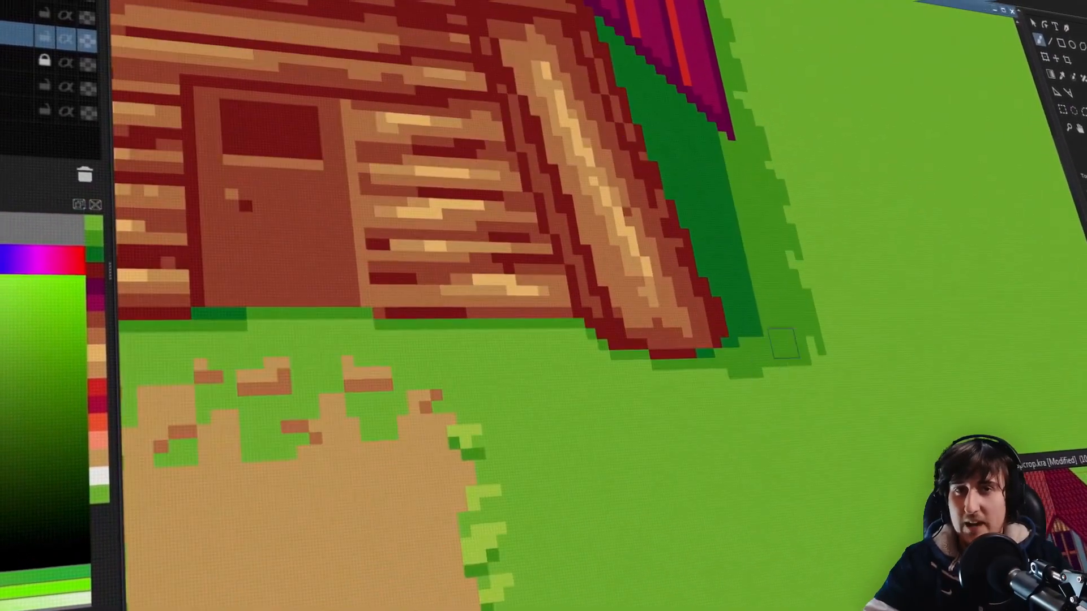
left_click_drag(872, 238, 917, 334)
middle_click_drag(396, 339, 665, 364)
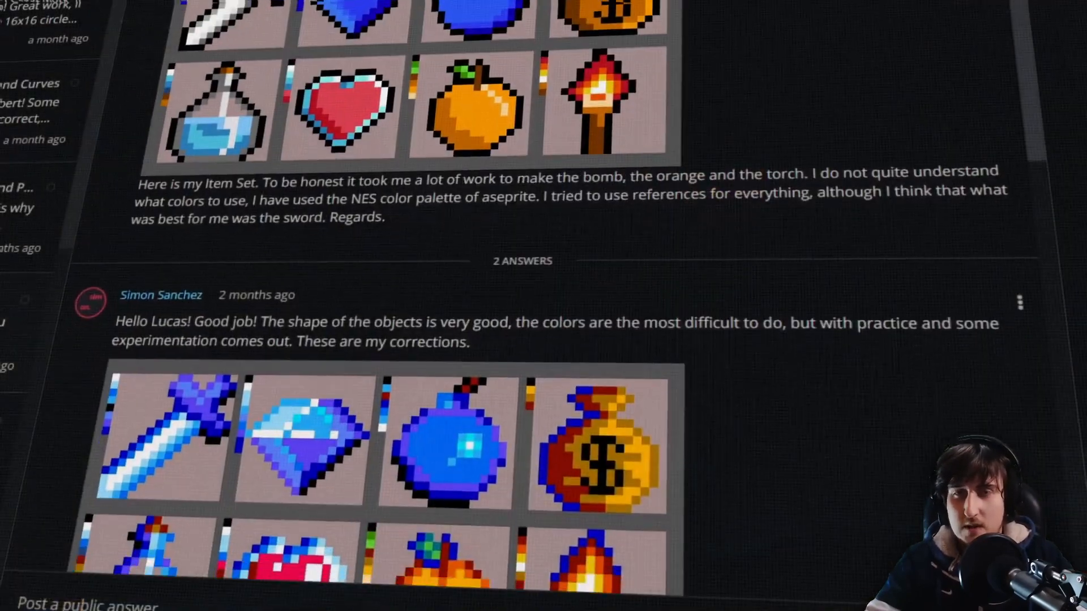
Step: Read through the answer to the item set post, covering the corrected sprites, the NES palette and the sphere lighting advice
scroll(509, 339, "down", 2)
scroll(509, 340, "down", 5)
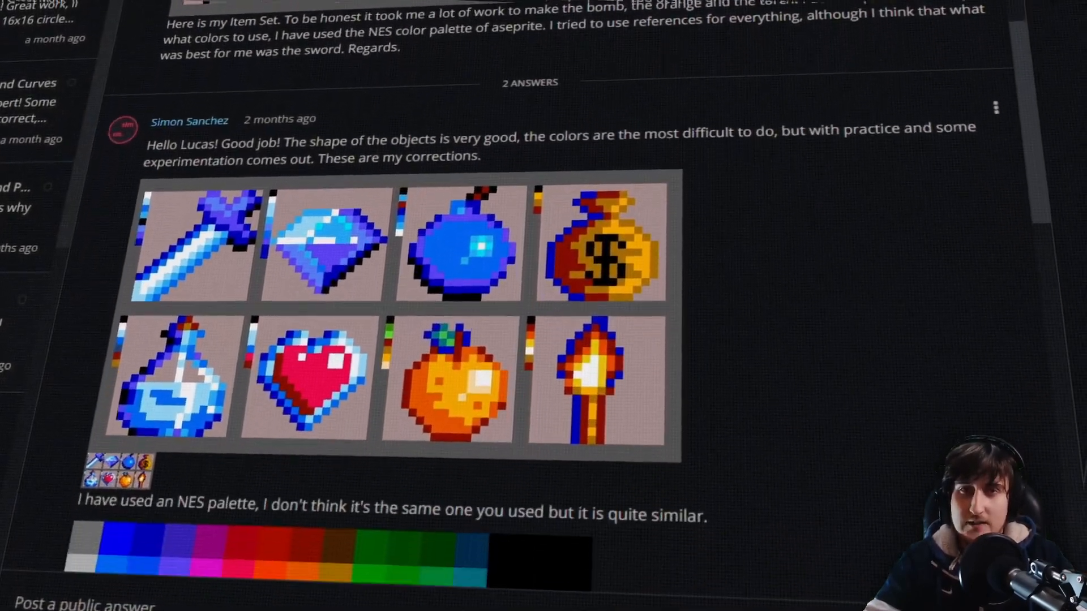
scroll(510, 339, "down", 3)
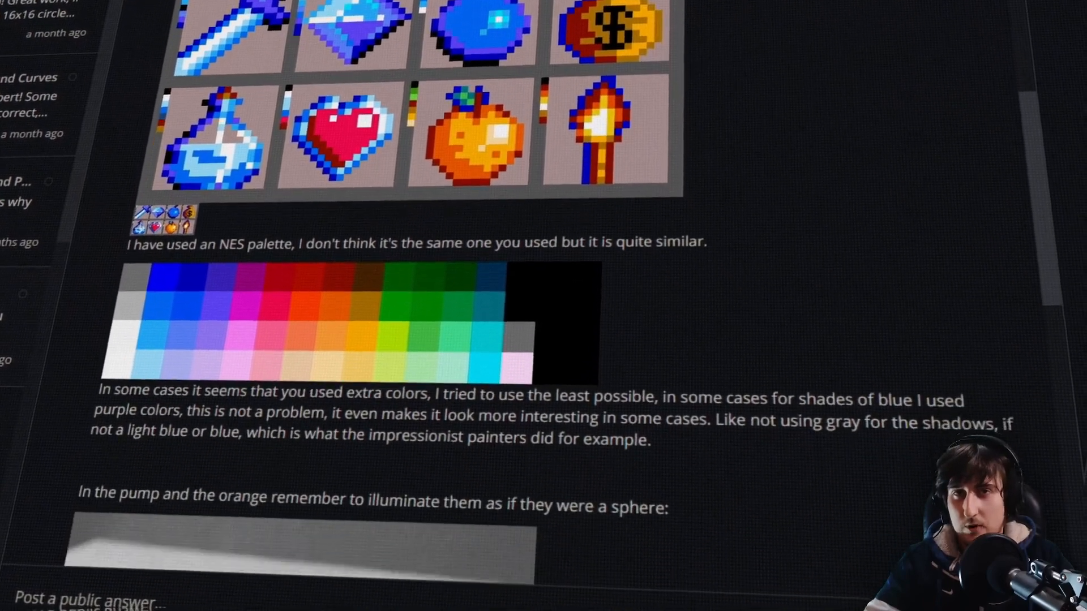
scroll(509, 340, "down", 2)
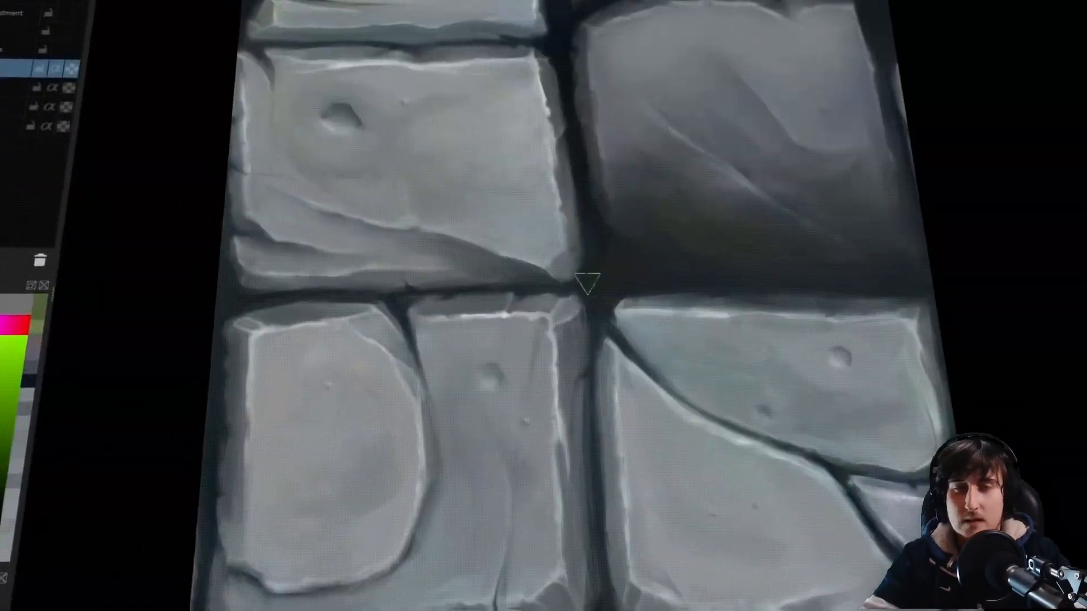
Step: Paint green moss into the joints of the stone block texture and show it tiled in Wraparound mode
mouse_move(586, 283)
left_mouse_down()
mouse_move(557, 45)
mouse_move(790, 277)
mouse_move(889, 257)
mouse_move(429, 438)
left_mouse_up()
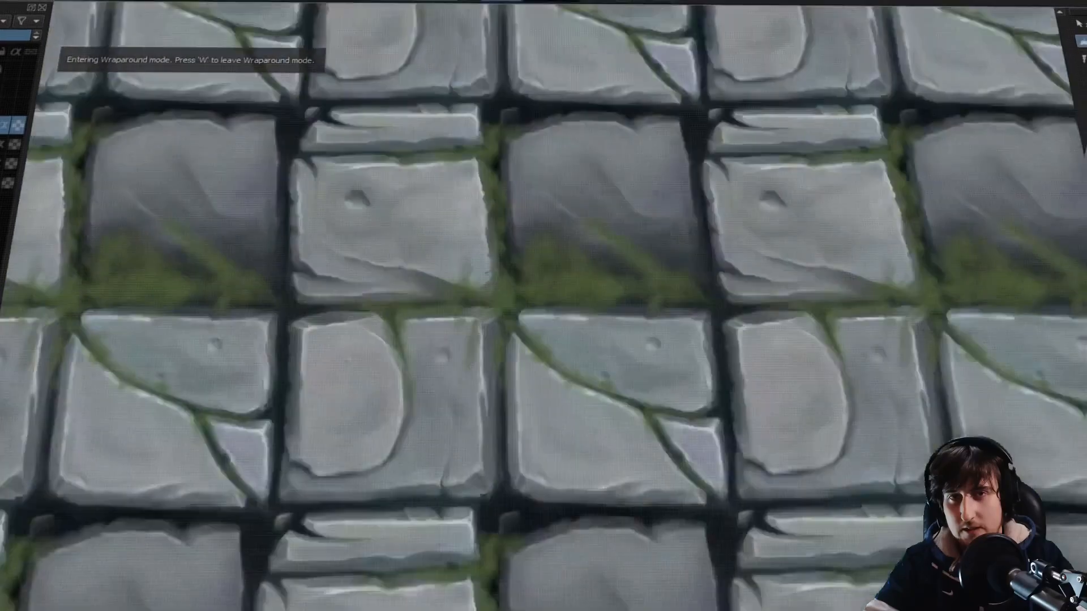
scroll(303, 242, "up", 5)
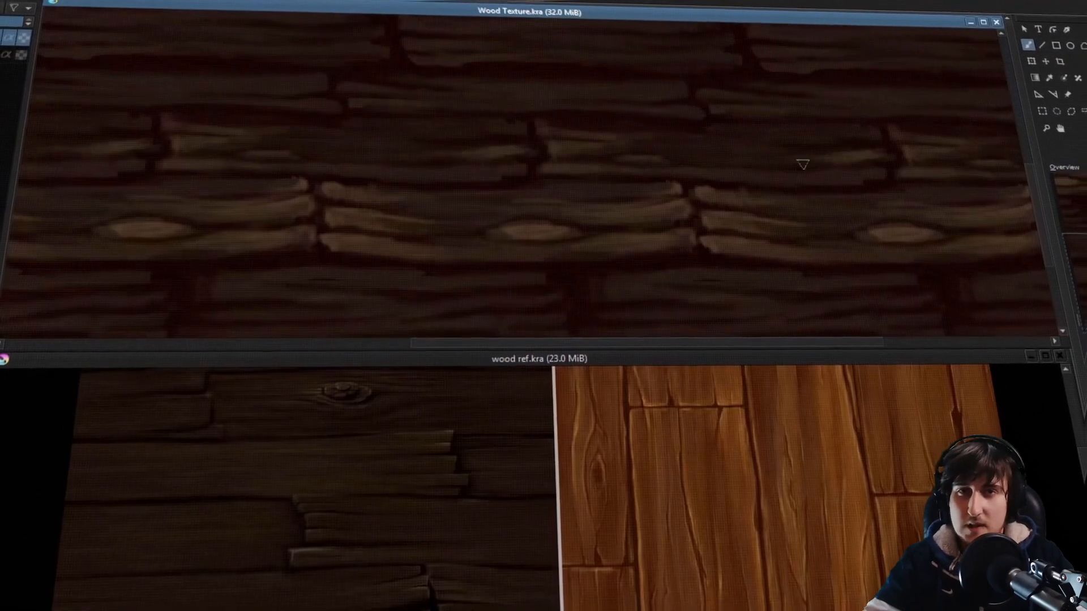
Step: Paint strokes on the dark planks of Wood Texture.kra, following the wood reference images
mouse_move(803, 164)
left_mouse_down()
mouse_move(856, 122)
mouse_move(696, 117)
left_mouse_up()
middle_click_drag(452, 249, 502, 128)
left_click_drag(366, 185, 377, 225)
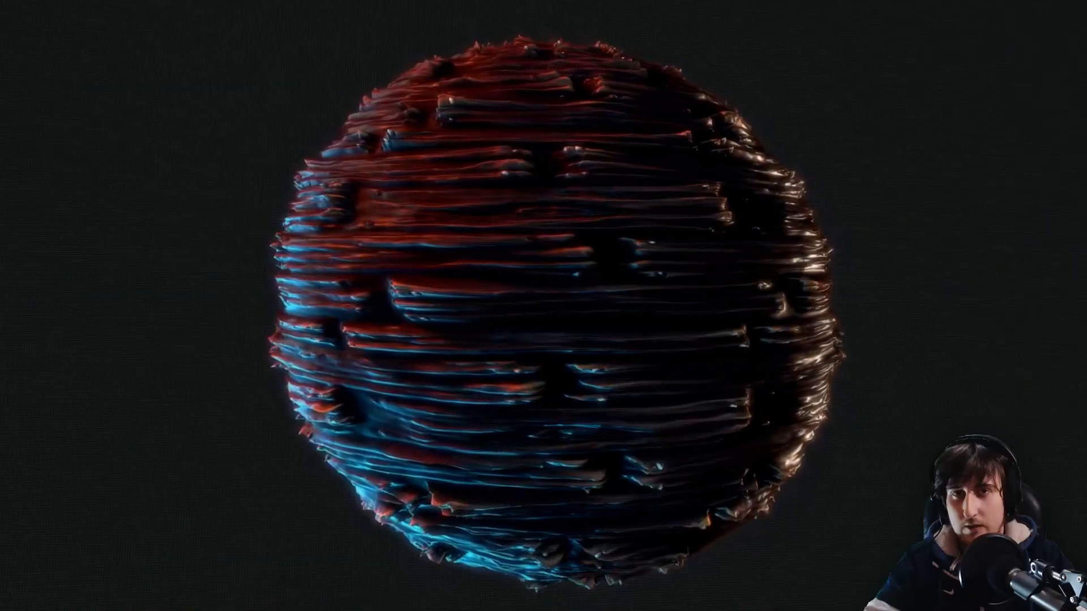